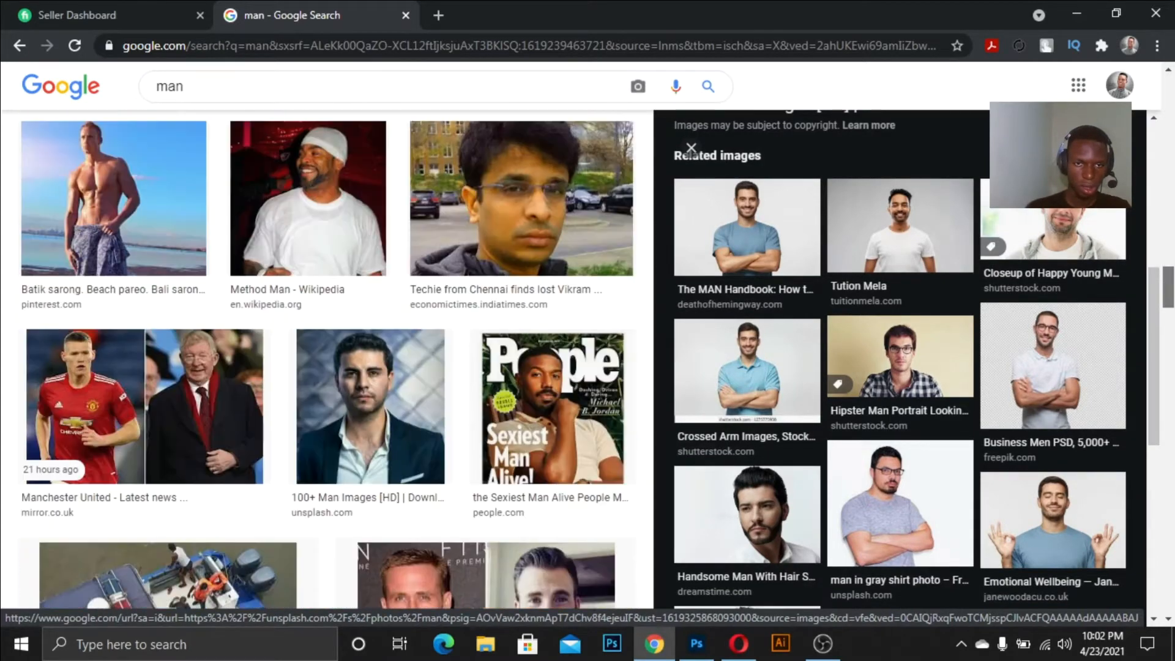
# Browse the Google image results and related images for a portrait of a man, ending at the crossed-arms photo in a blue T-shirt
pyautogui.moveTo(1168, 294); pyautogui.dragTo(1153, 353)
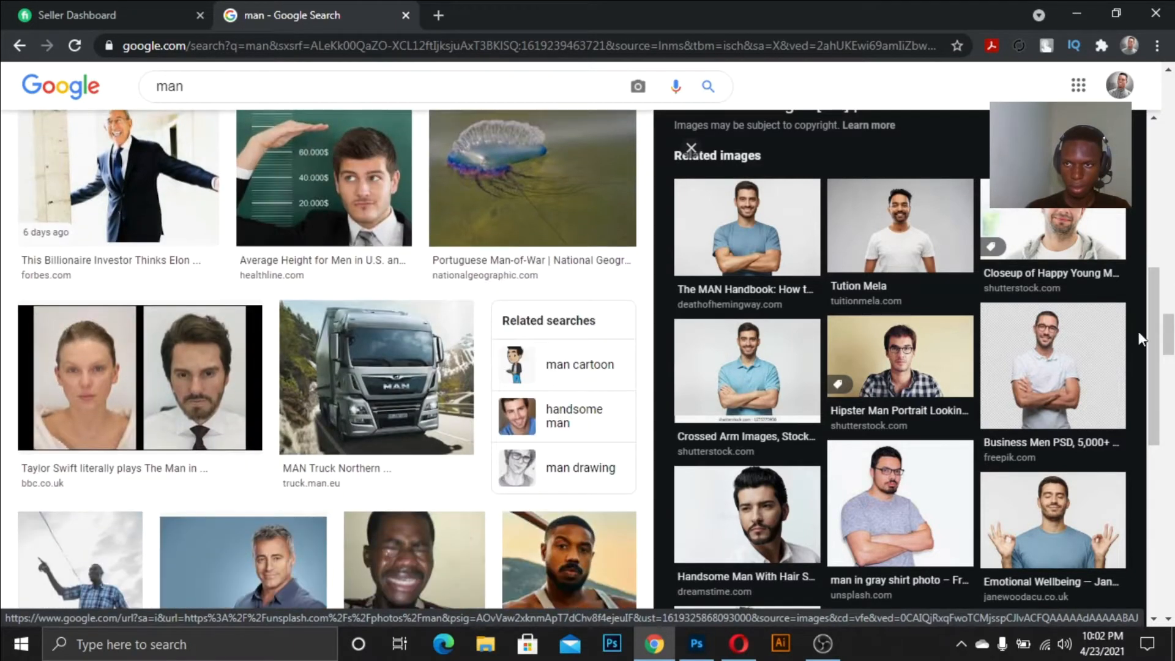
pyautogui.scroll(-4, 1131, 413)
pyautogui.scroll(-2, 1129, 450)
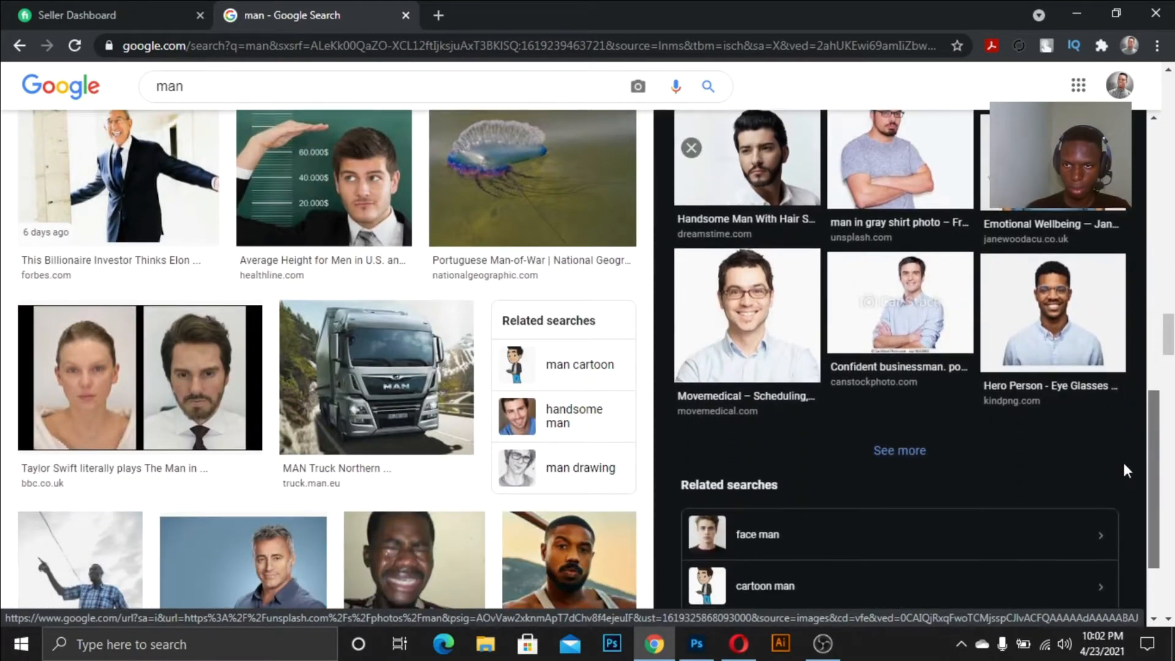
pyautogui.click(1084, 281)
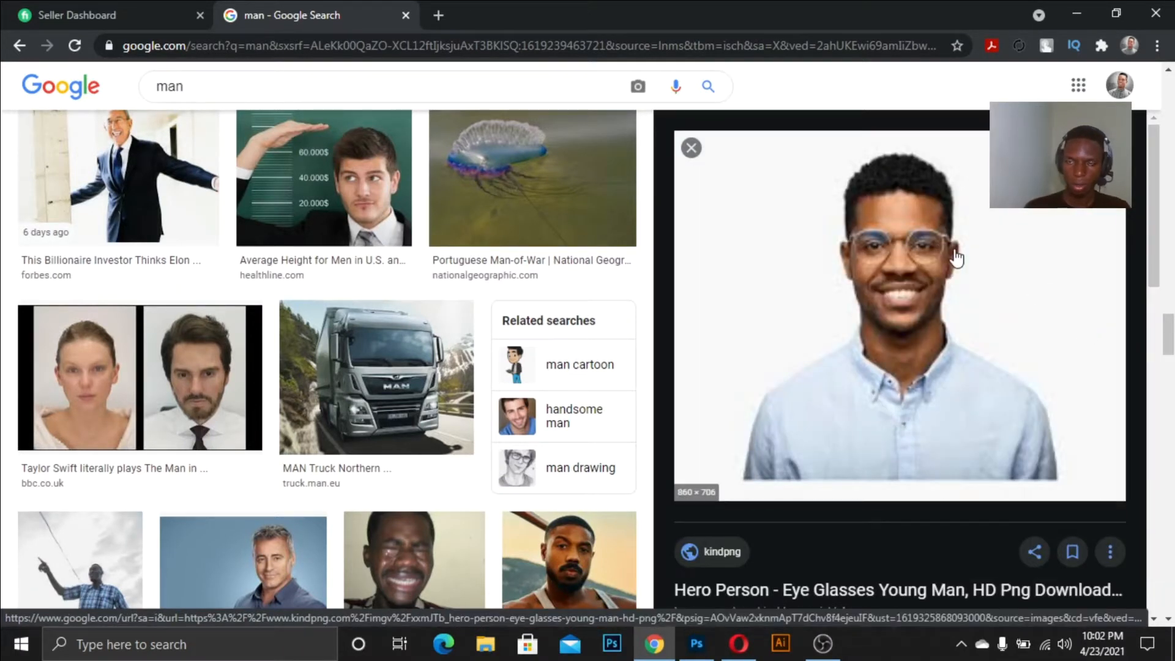
pyautogui.moveTo(1149, 208); pyautogui.dragTo(1117, 383)
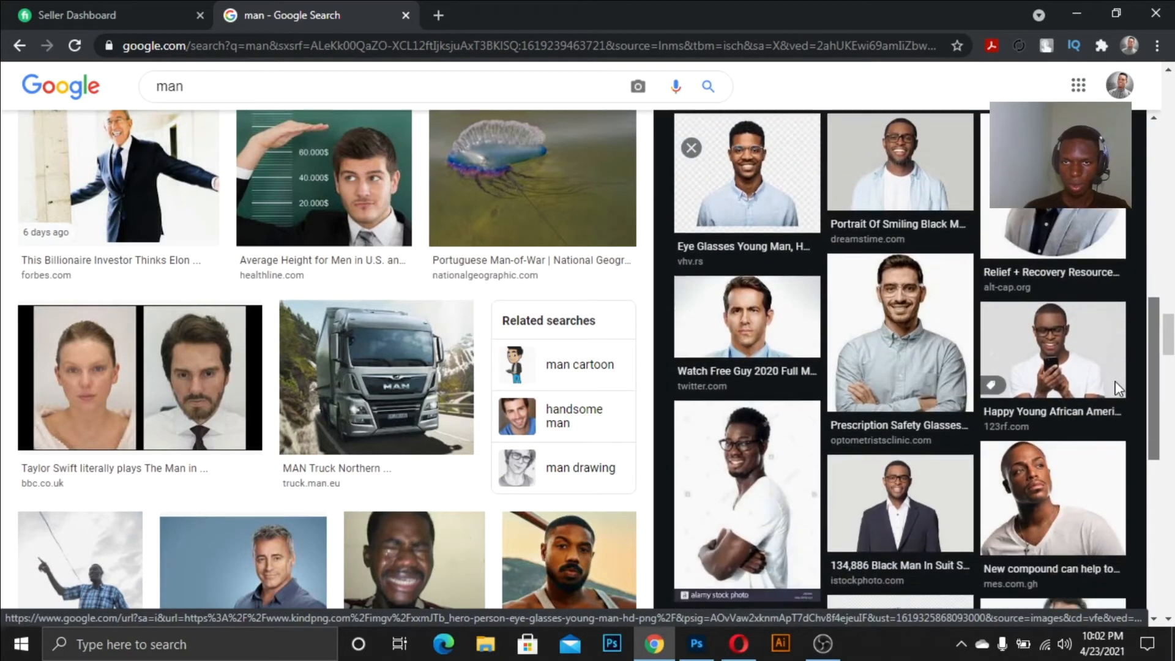
pyautogui.click(721, 185)
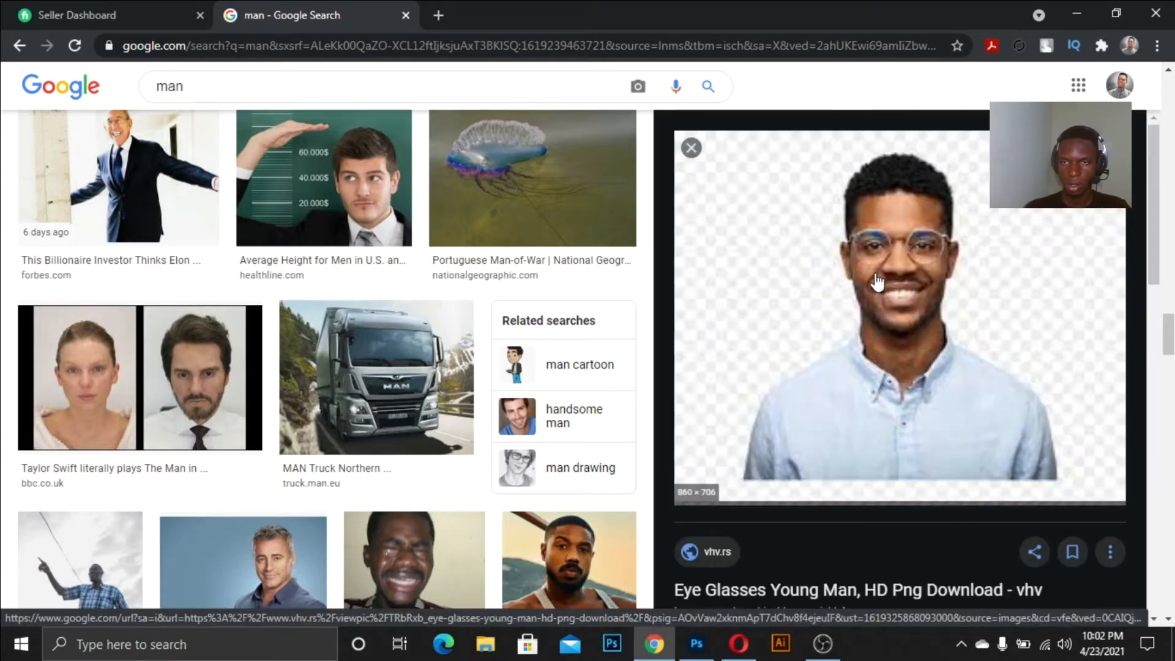
pyautogui.scroll(-5, 1152, 243)
pyautogui.scroll(5, 1156, 264)
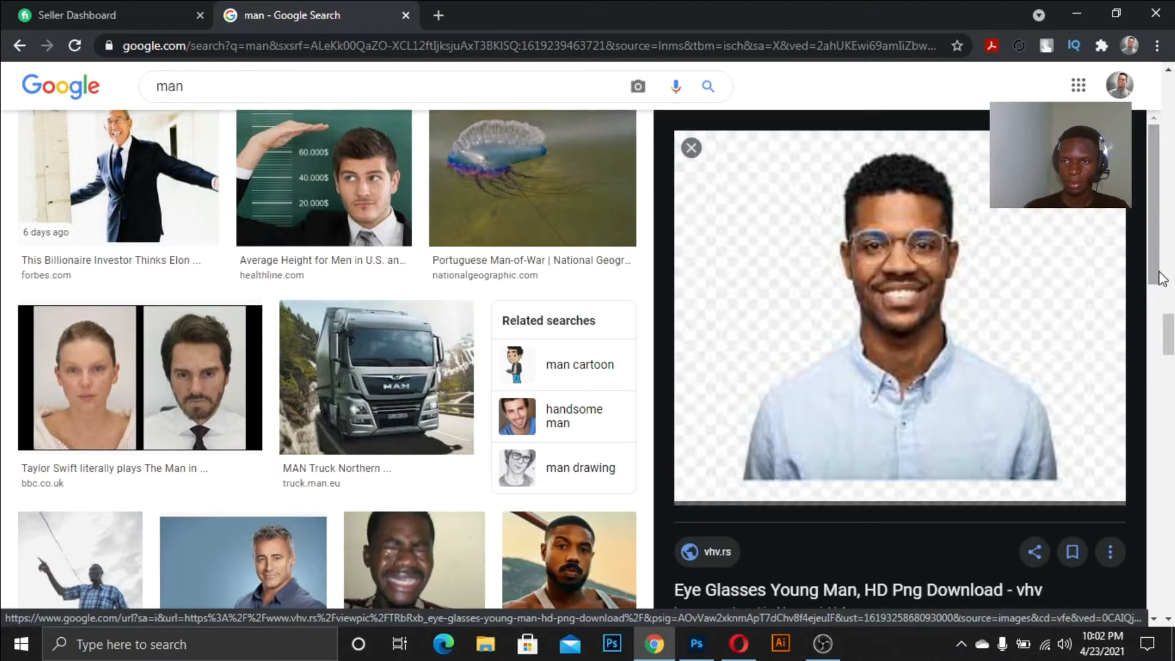
pyautogui.moveTo(1168, 336); pyautogui.dragTo(1170, 134)
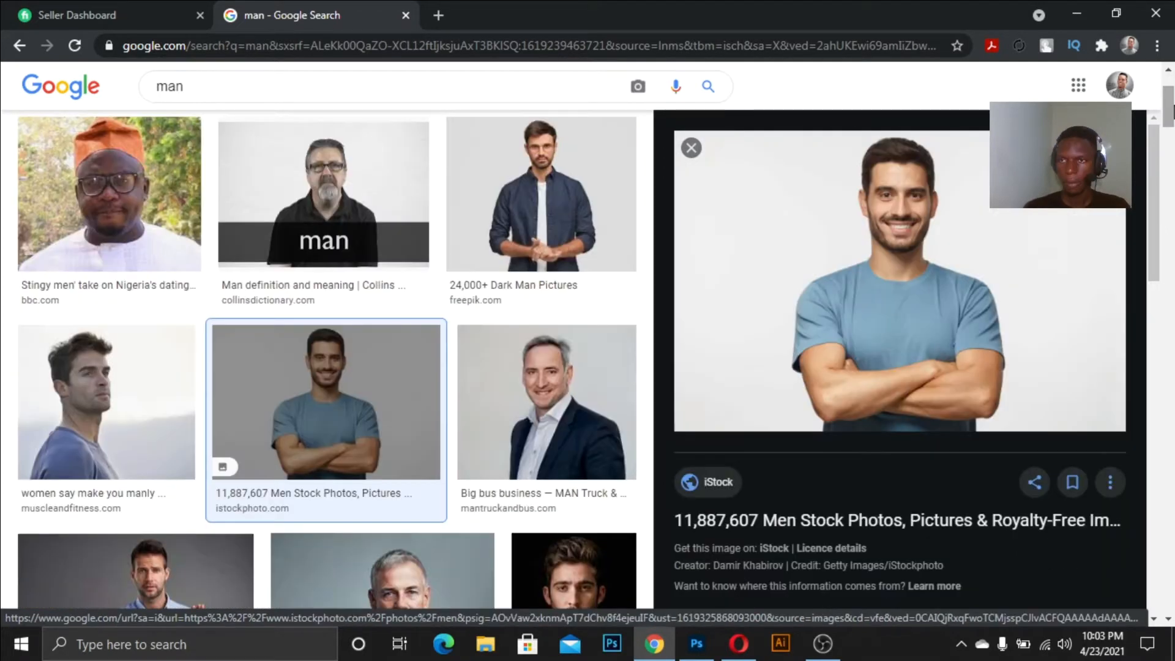
pyautogui.moveTo(1170, 112); pyautogui.dragTo(1170, 115)
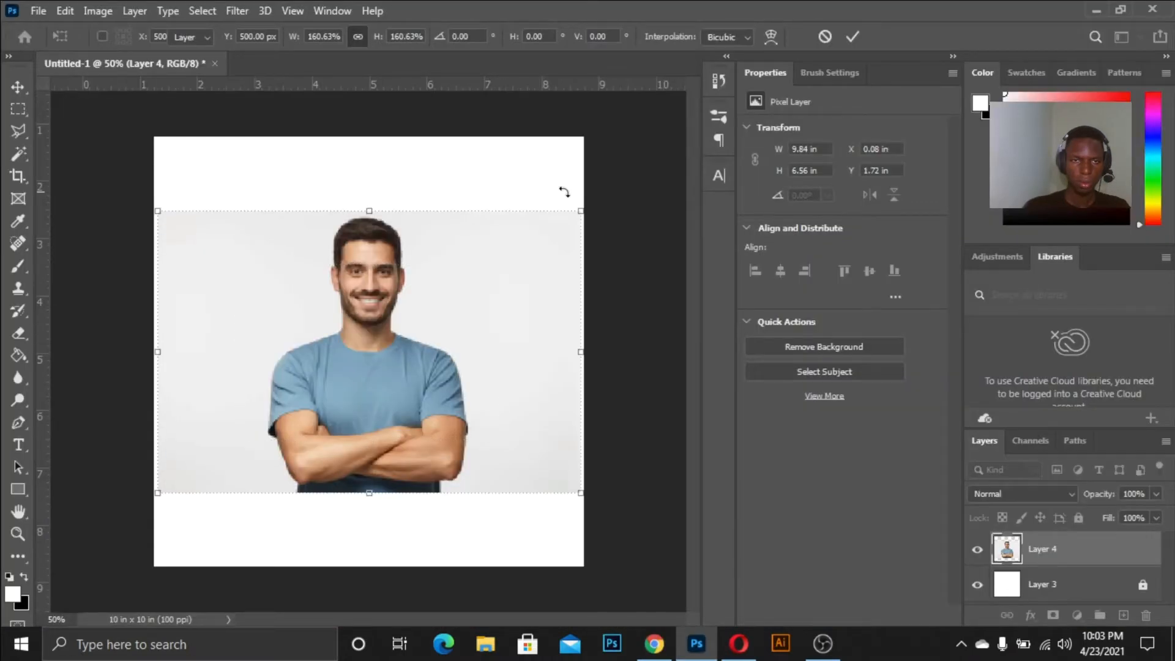
# Commit the pasted photo's transform in Photoshop, and set the Dodge tool to the Highlights range with Layer 4 selected
pyautogui.press('Return')
pyautogui.hotkey('ctrl', '+')
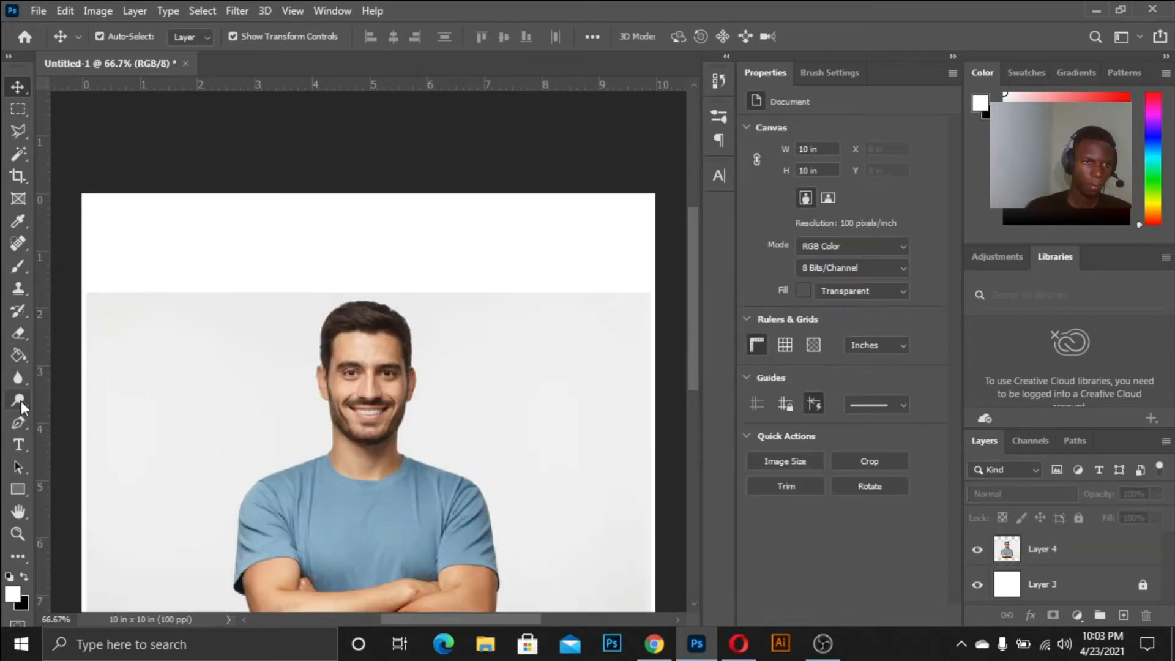
pyautogui.click(26, 399)
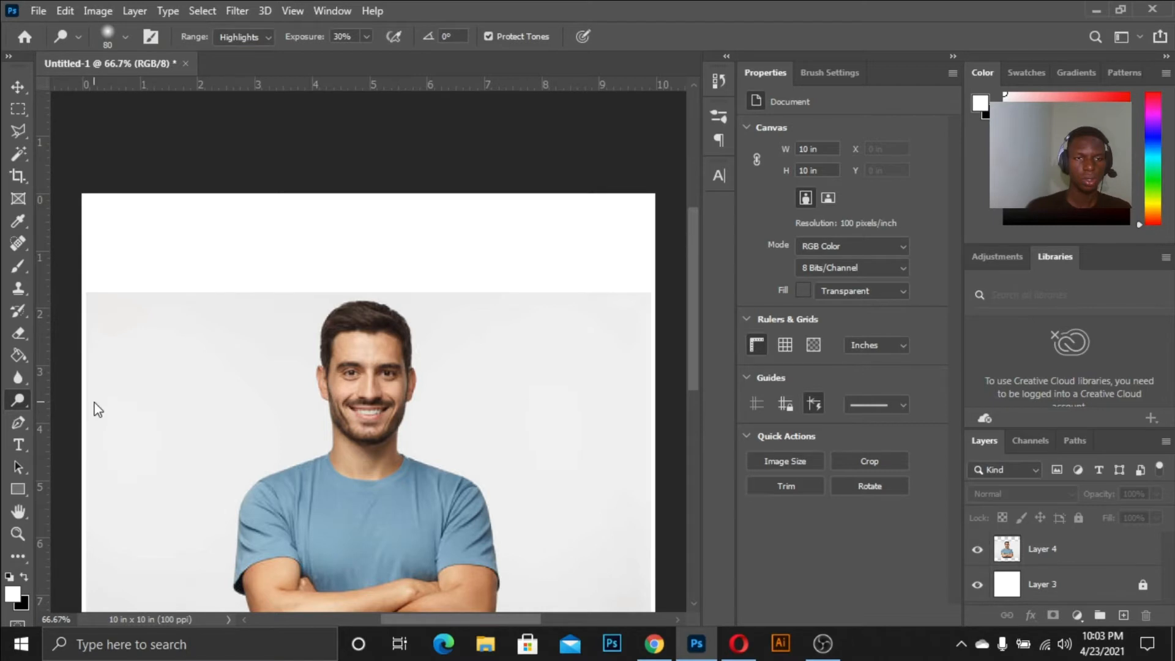
pyautogui.hotkey('ctrl', '1')
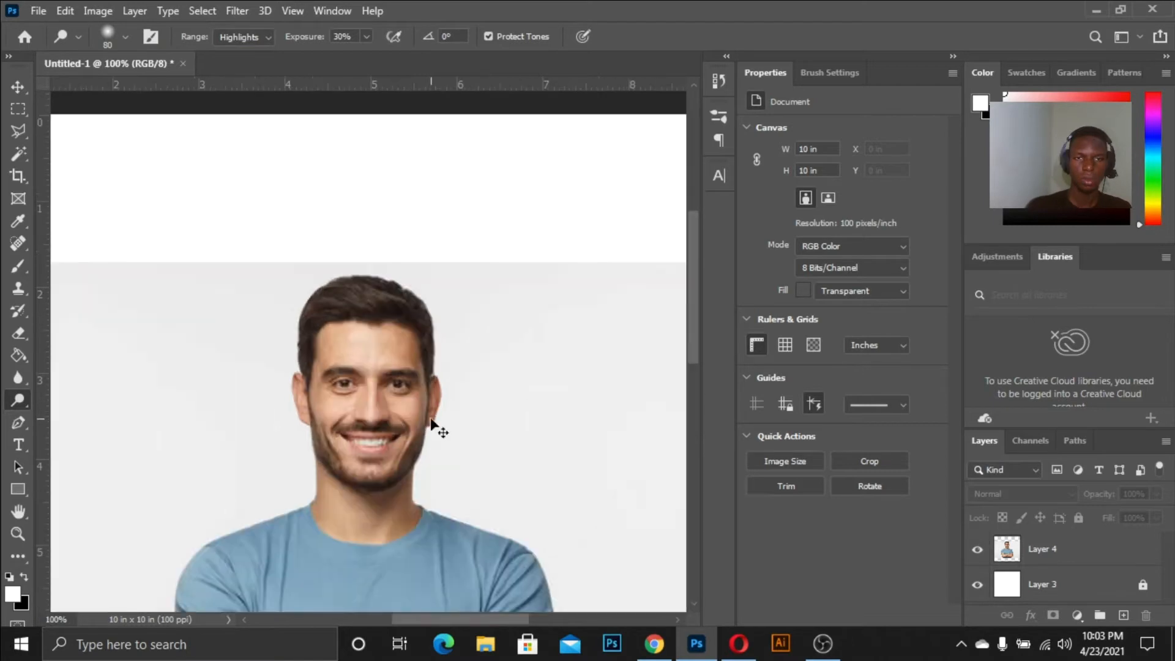
pyautogui.click(255, 37)
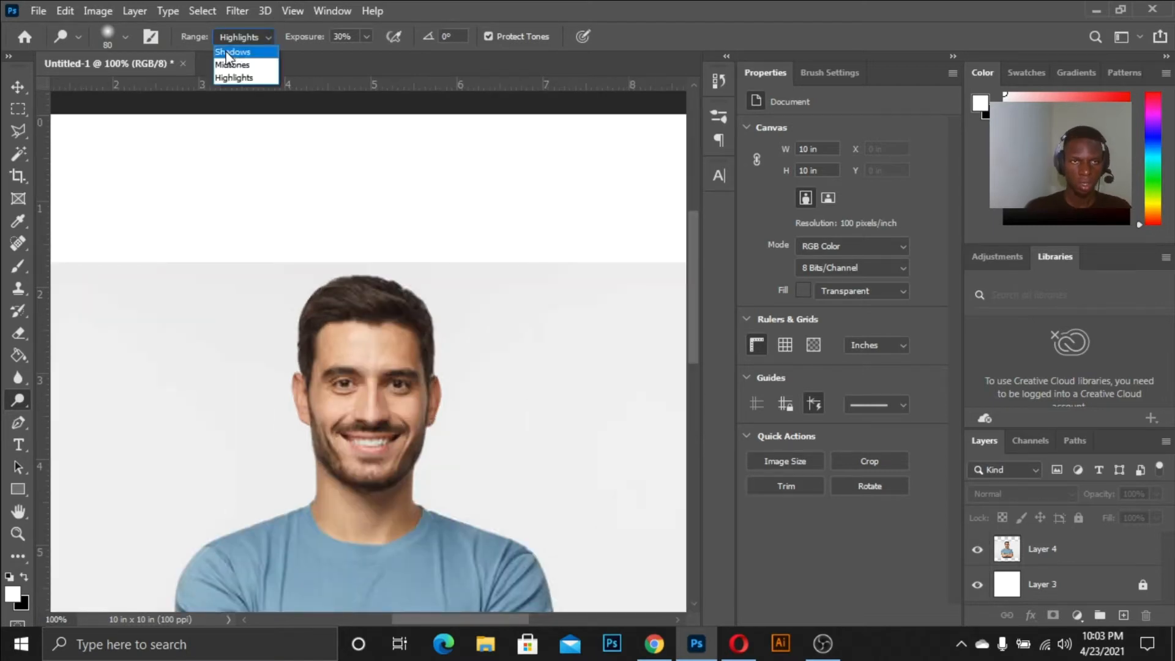
pyautogui.click(250, 77)
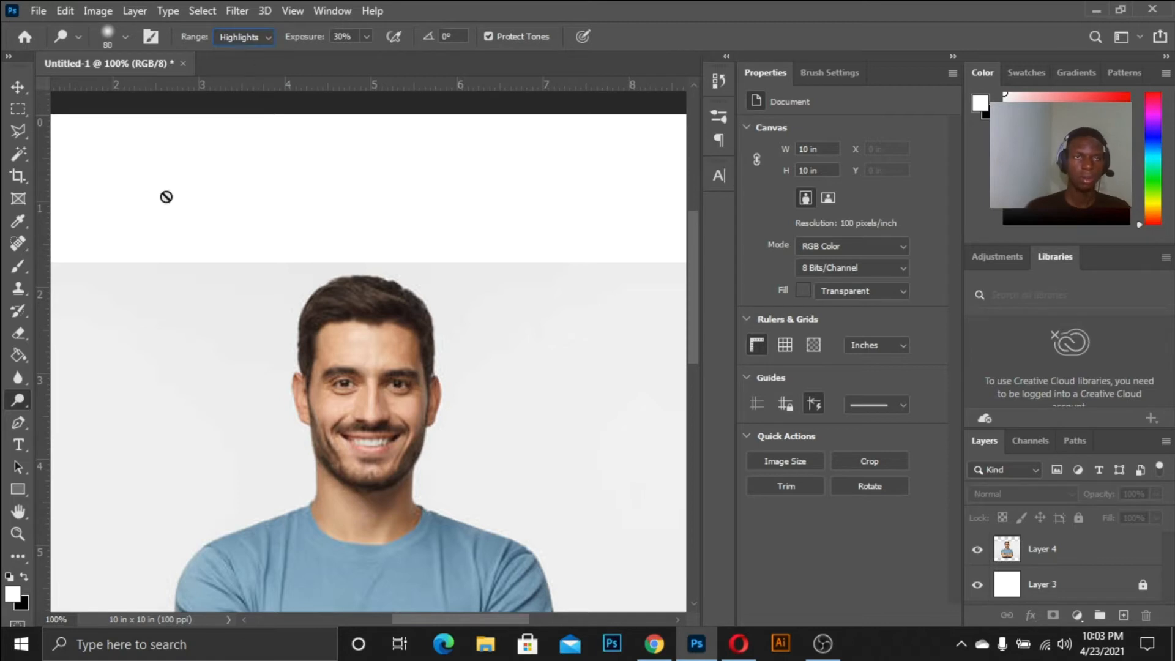
pyautogui.click(1099, 551)
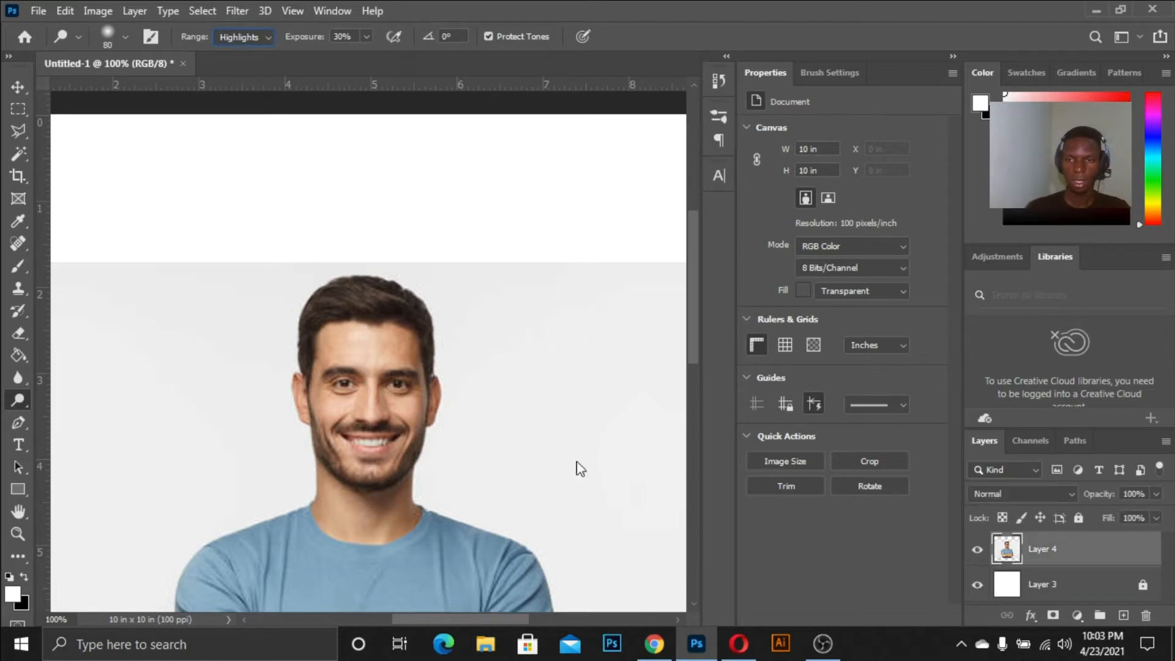
# Brighten the centre of the man's forehead with Dodge strokes, reducing the brush size to 34
pyautogui.scroll(4, 334, 371)
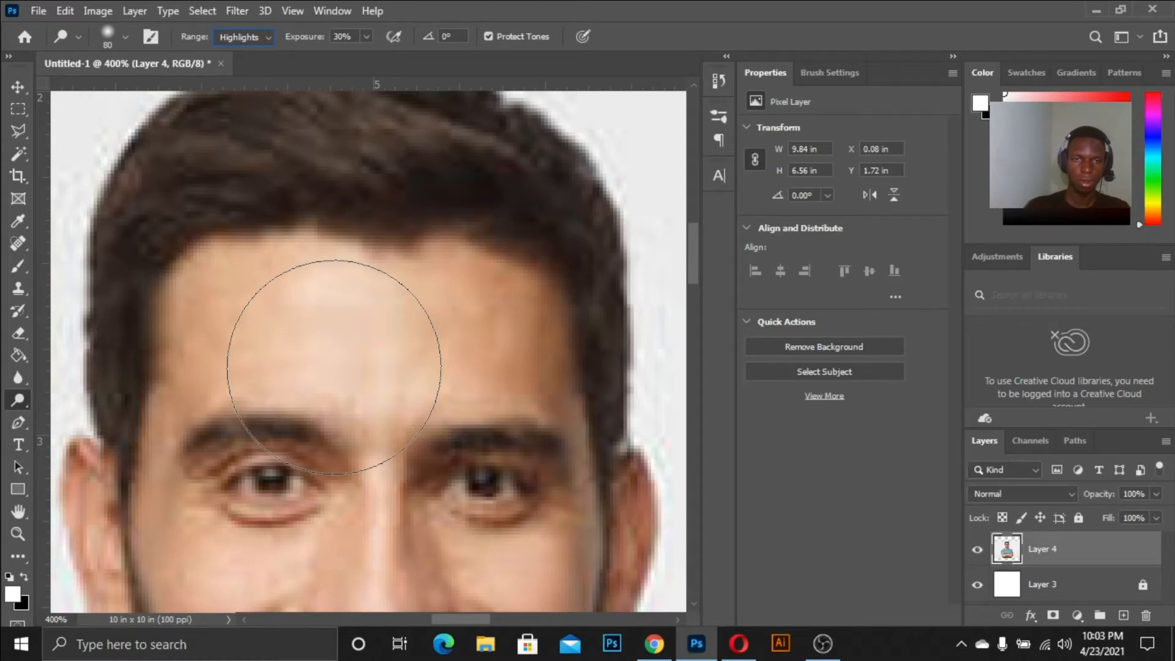
pyautogui.moveTo(333, 367)
pyautogui.mouseDown()
pyautogui.moveTo(420, 381)
pyautogui.moveTo(377, 335)
pyautogui.mouseUp()
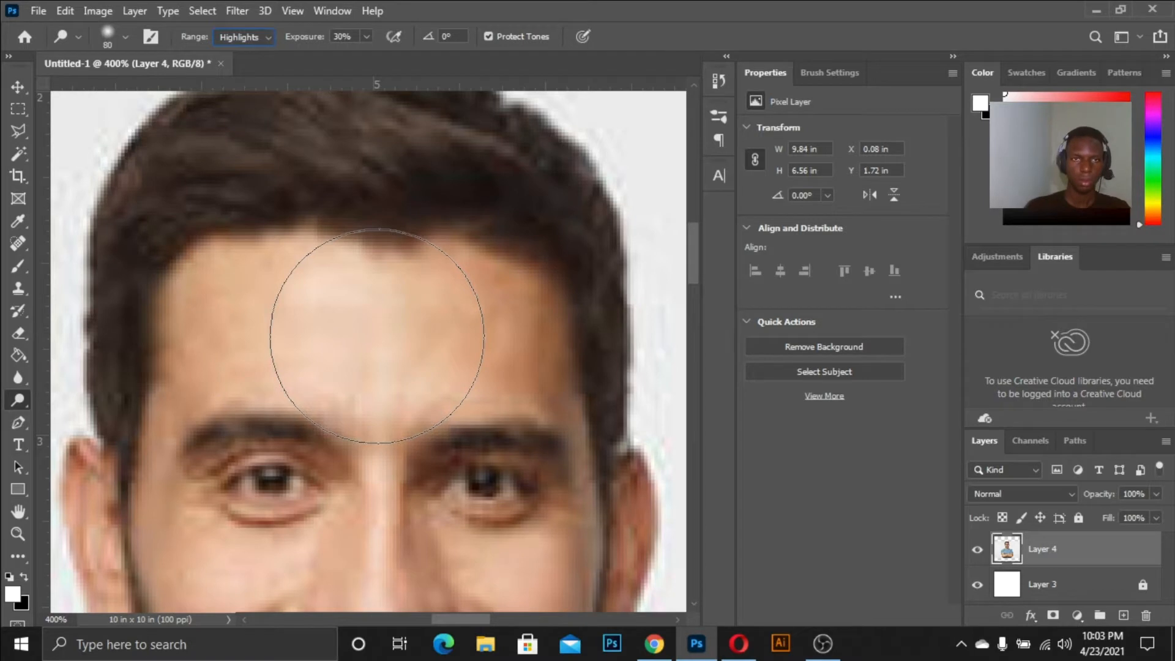
pyautogui.click(18, 87)
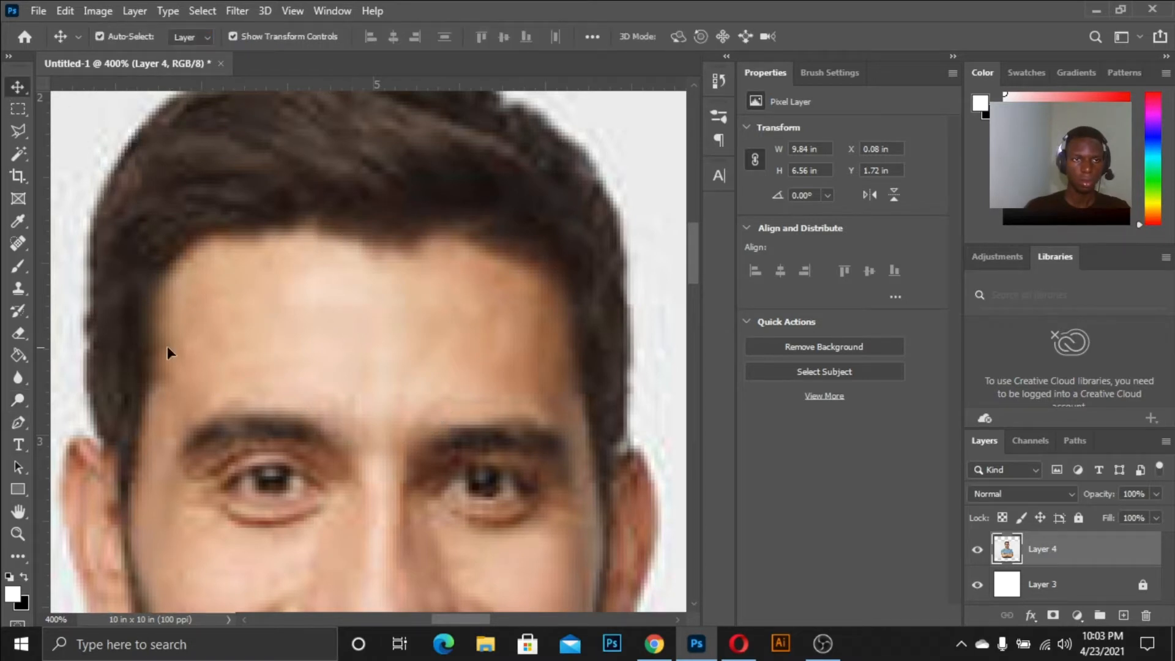
pyautogui.click(18, 400)
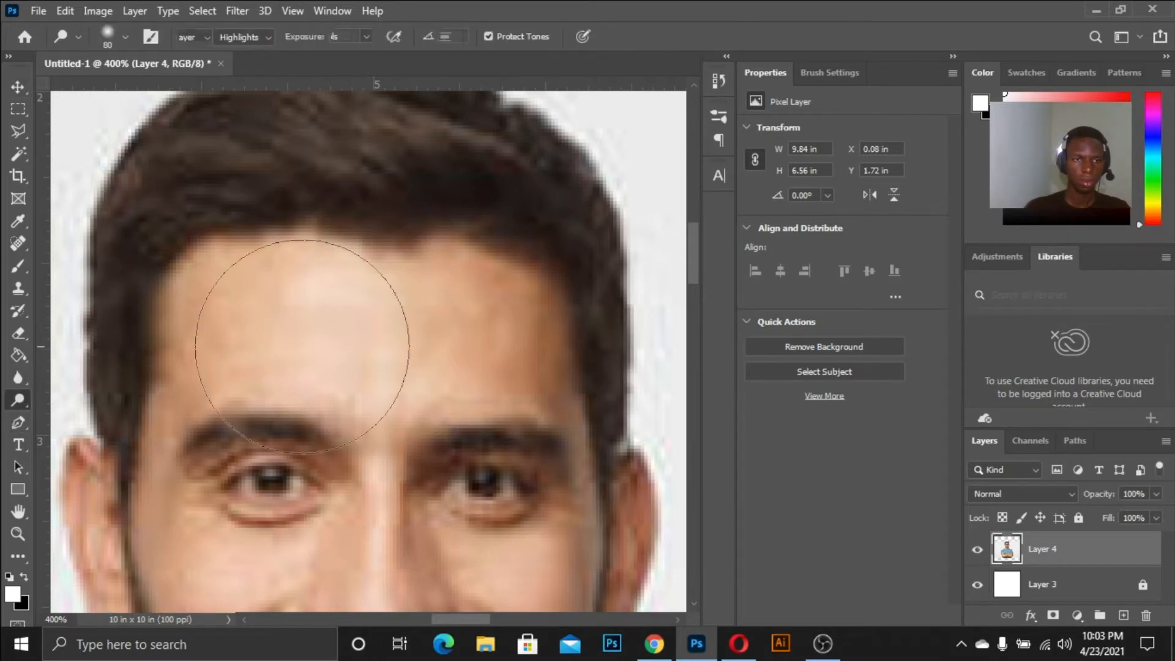
pyautogui.click(125, 38)
pyautogui.moveTo(140, 93); pyautogui.dragTo(115, 93)
pyautogui.moveTo(367, 347)
pyautogui.mouseDown()
pyautogui.moveTo(410, 348)
pyautogui.moveTo(286, 349)
pyautogui.moveTo(421, 350)
pyautogui.moveTo(303, 329)
pyautogui.mouseUp()
pyautogui.hotkey('ctrl', '-')
pyautogui.hotkey('ctrl', '-')
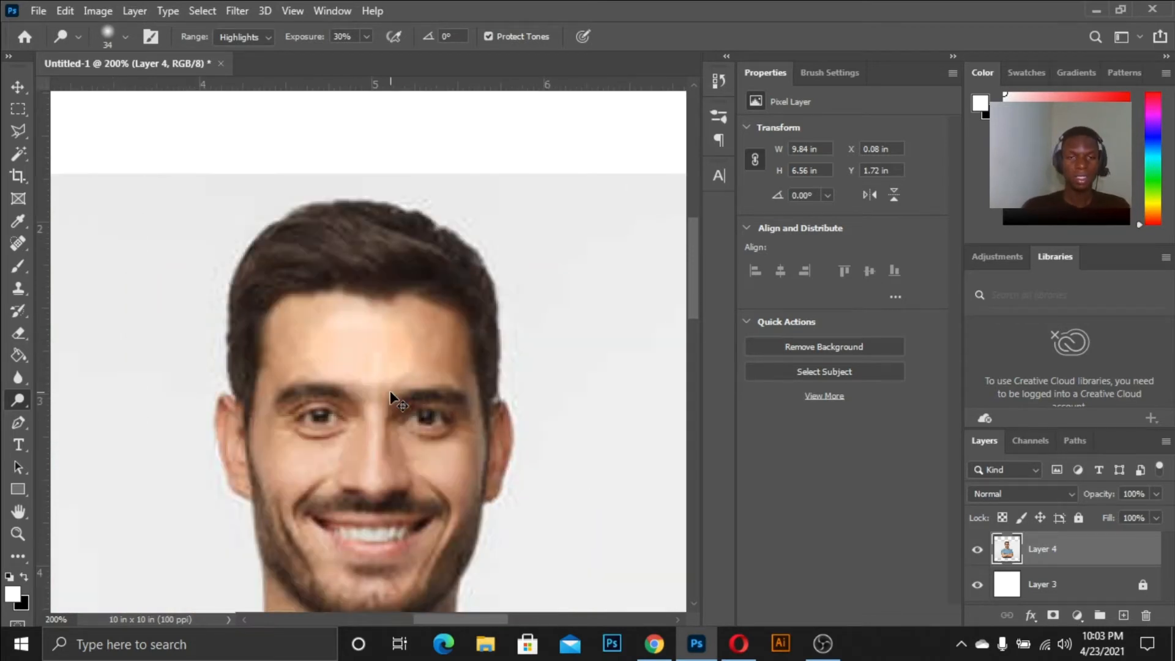
# Reduce the Dodge brush size to 25 and brighten across the middle of the forehead again
pyautogui.hotkey('ctrl', '-')
pyautogui.hotkey('ctrl', '+')
pyautogui.hotkey('ctrl', '+')
pyautogui.press('[')
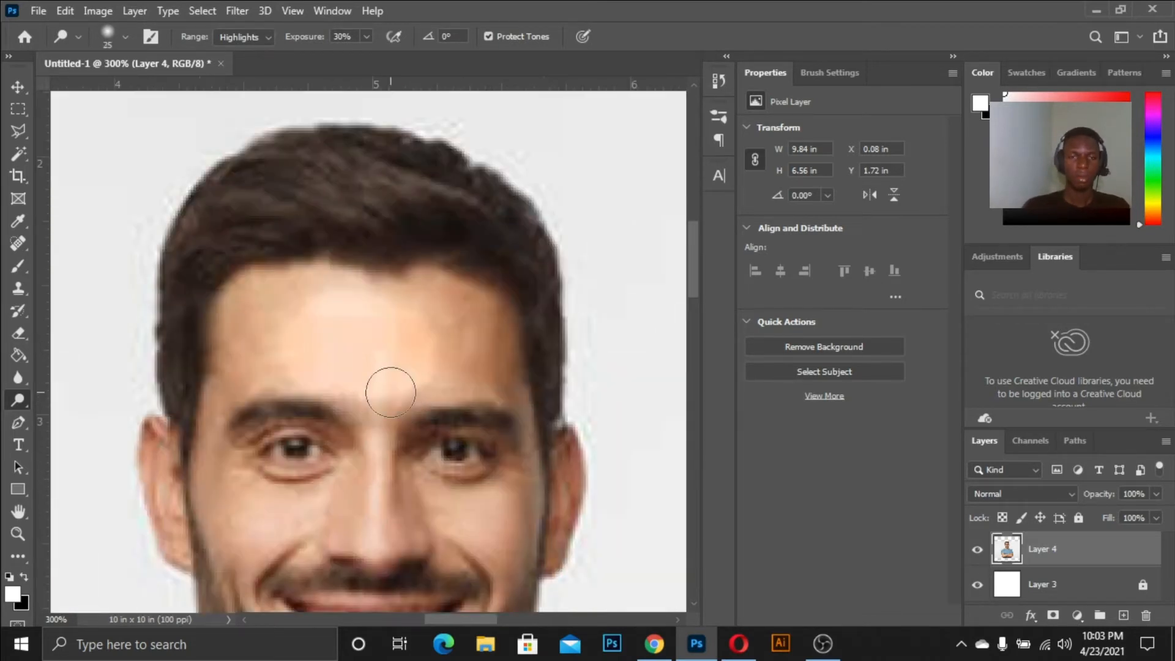
pyautogui.moveTo(373, 336); pyautogui.dragTo(309, 342)
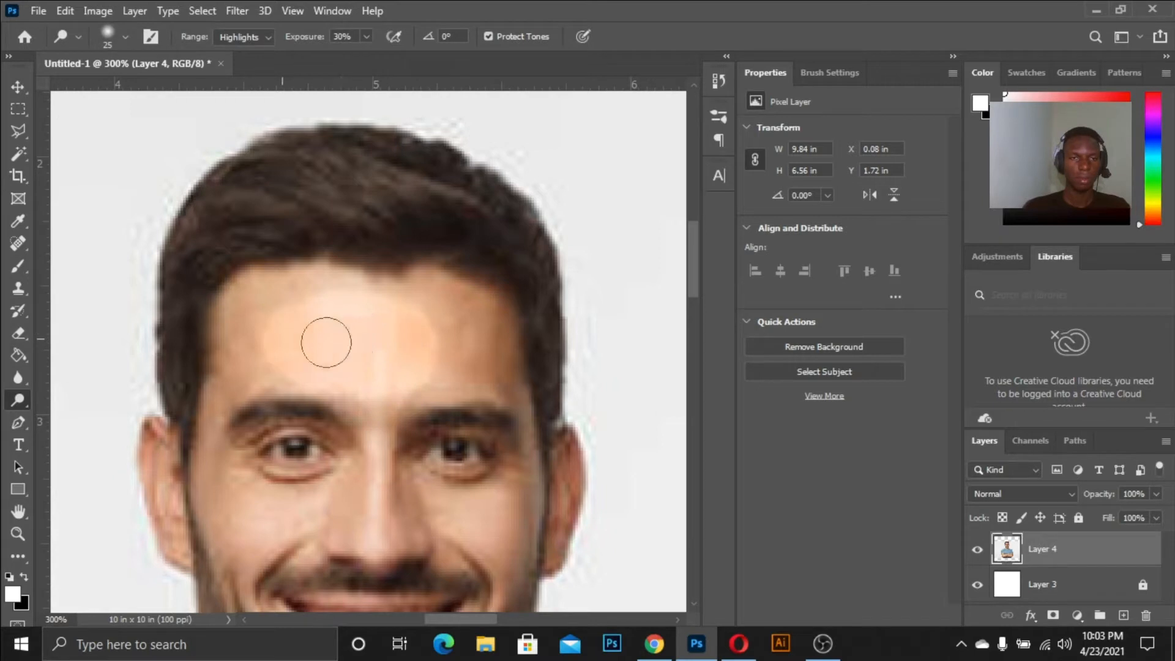
pyautogui.hotkey('ctrl', '-')
pyautogui.hotkey('ctrl', '-')
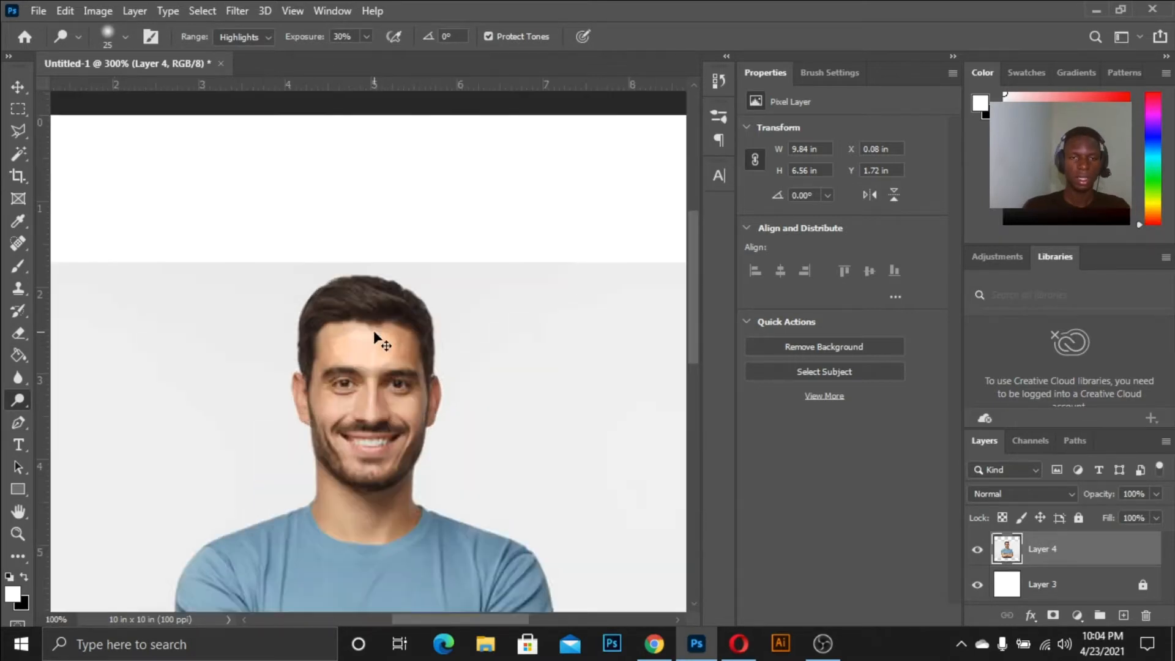
# Brighten the highlights on both of the man's cheeks with the Dodge tool
pyautogui.hotkey('ctrl', '+')
pyautogui.hotkey('ctrl', '+')
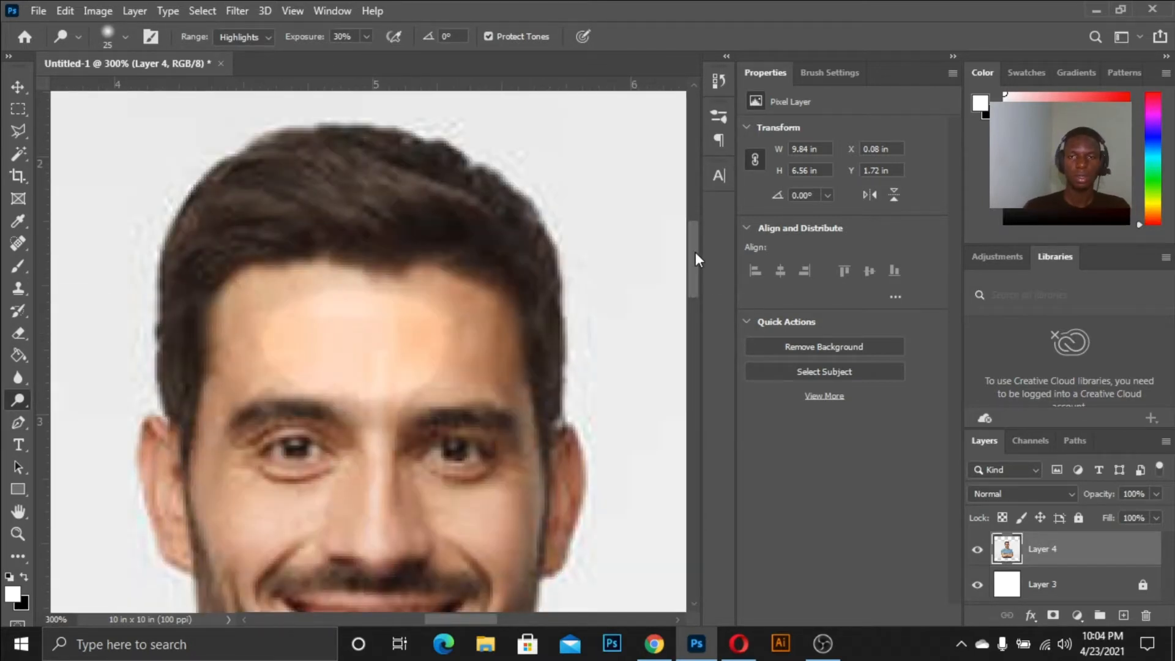
pyautogui.moveTo(696, 253); pyautogui.dragTo(698, 287)
pyautogui.moveTo(465, 299); pyautogui.dragTo(495, 335)
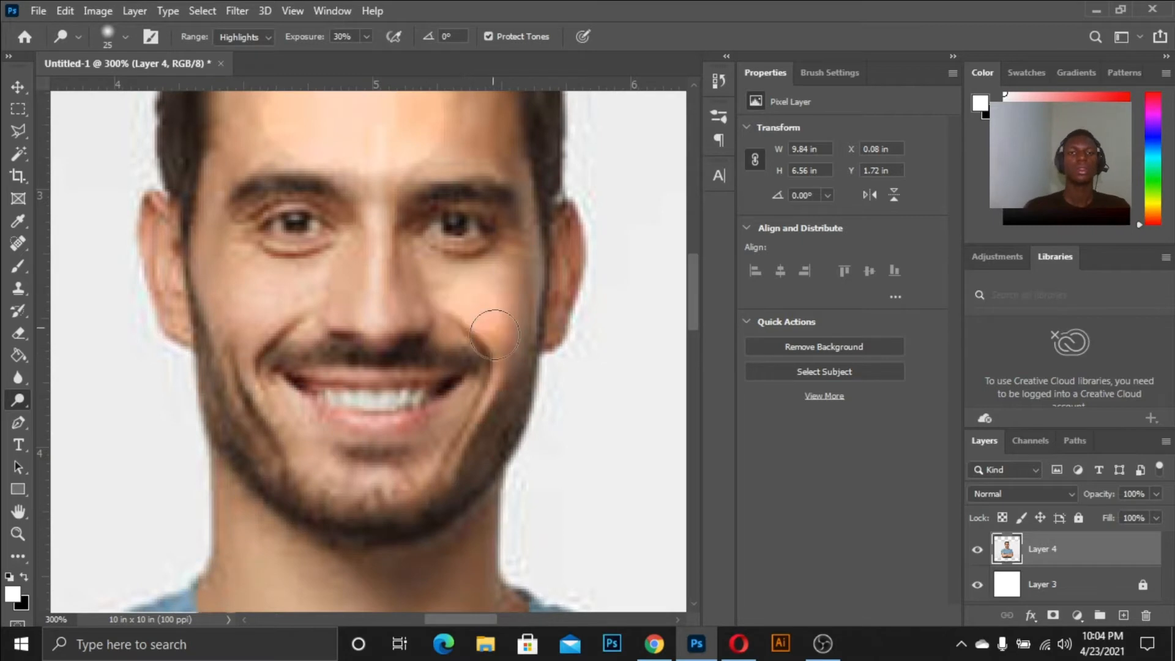
pyautogui.moveTo(245, 289); pyautogui.dragTo(220, 336)
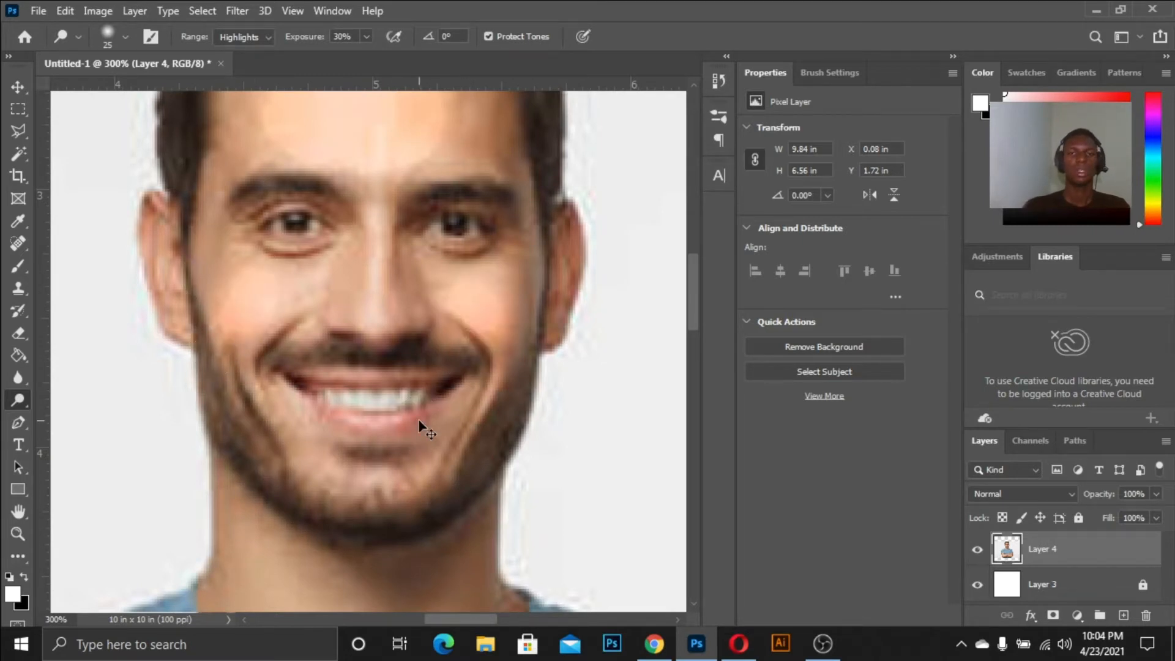
# Enlarge the Dodge brush size to 80 and brighten the highlights along the man's crossed forearms
pyautogui.hotkey('ctrl', '-')
pyautogui.hotkey('ctrl', '-')
pyautogui.hotkey('ctrl', '-')
pyautogui.hotkey('ctrl', '-')
pyautogui.hotkey('ctrl', '+')
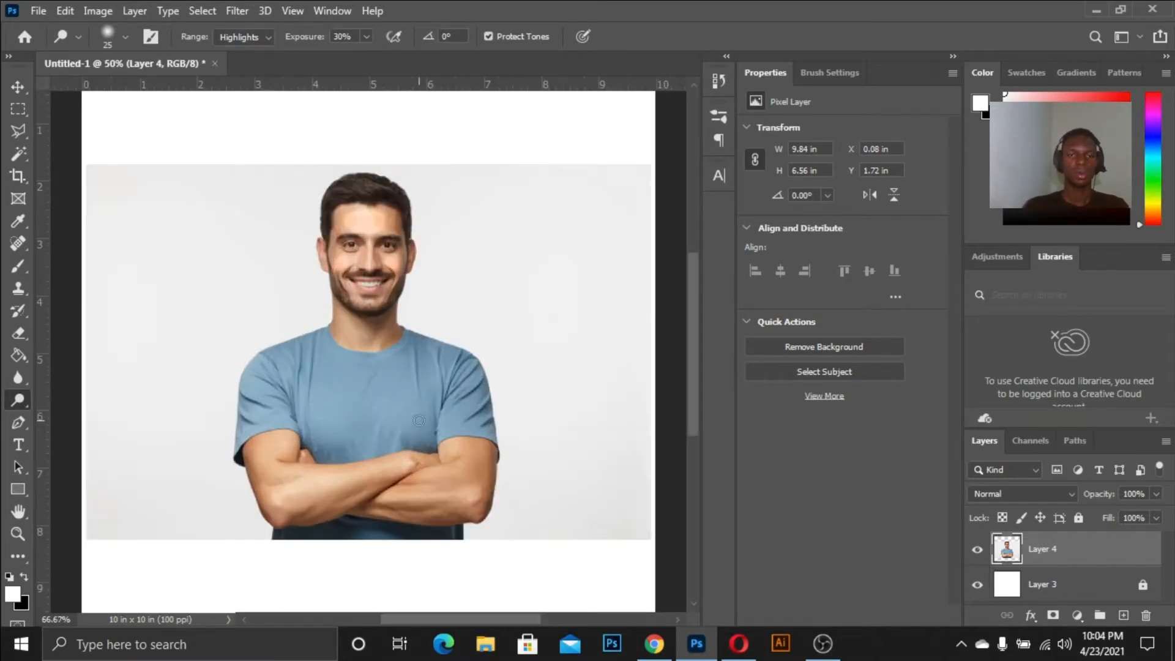
pyautogui.press(']')
pyautogui.press(']')
pyautogui.press(']')
pyautogui.press(']')
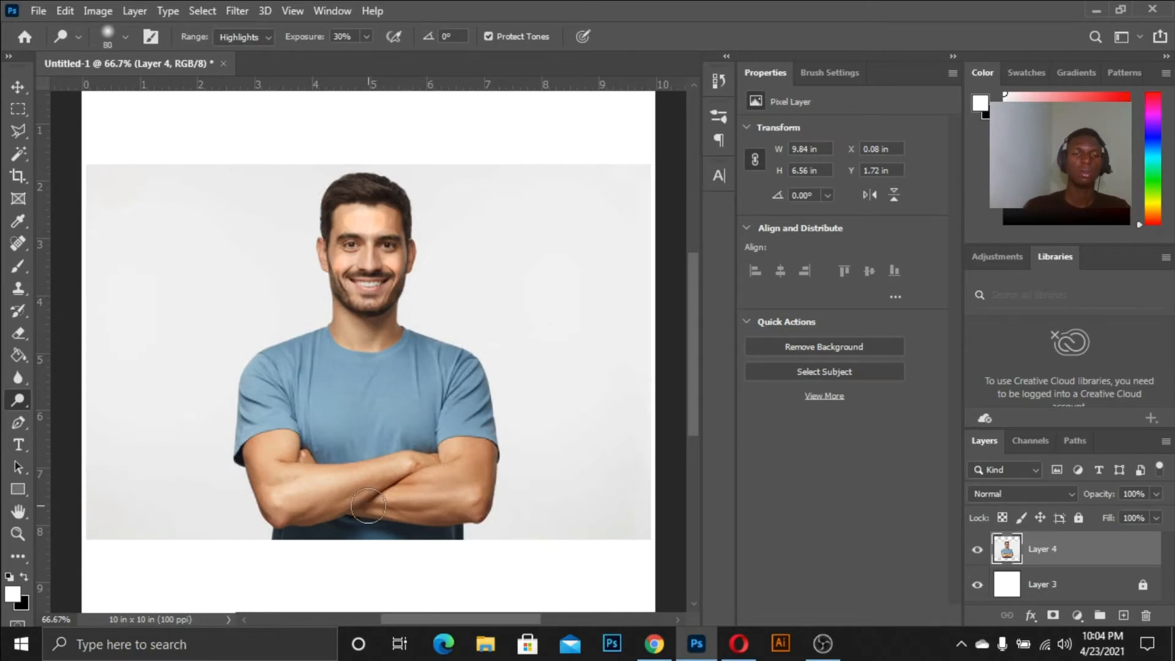
pyautogui.moveTo(283, 488)
pyautogui.mouseDown()
pyautogui.moveTo(384, 466)
pyautogui.moveTo(294, 483)
pyautogui.moveTo(270, 467)
pyautogui.moveTo(269, 482)
pyautogui.mouseUp()
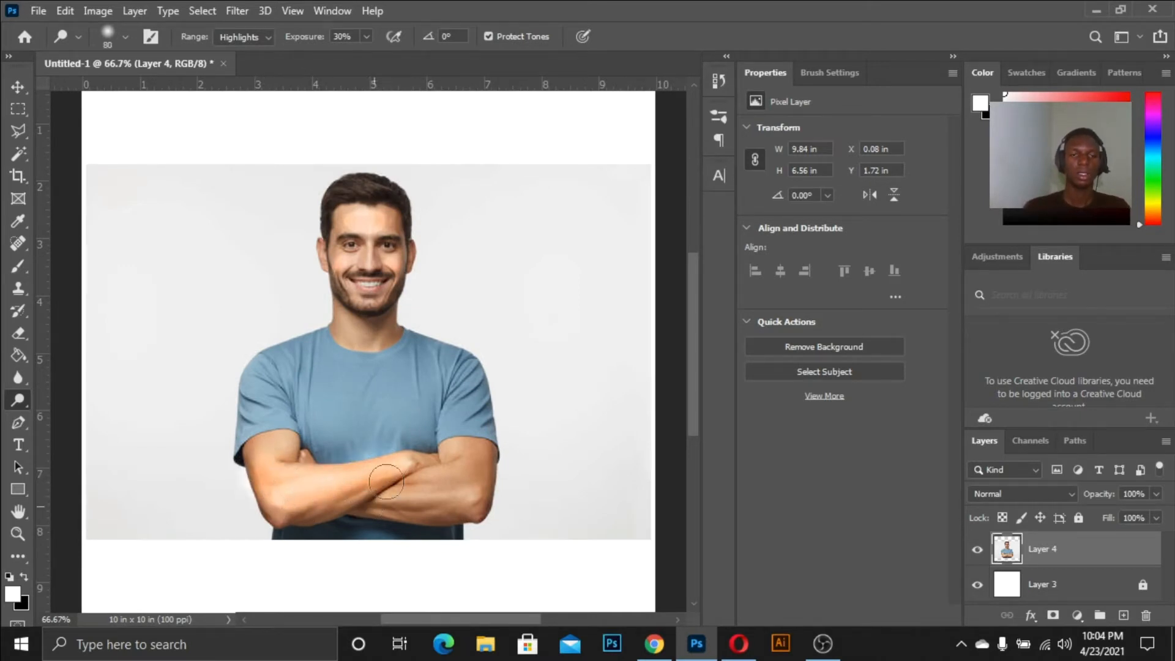
# Try the Dodge tool's Shadows range over the face and neck, and return the range to Highlights
pyautogui.click(366, 36)
pyautogui.click(263, 37)
pyautogui.click(252, 48)
pyautogui.moveTo(392, 223)
pyautogui.mouseDown()
pyautogui.moveTo(406, 274)
pyautogui.moveTo(394, 247)
pyautogui.moveTo(383, 313)
pyautogui.moveTo(348, 239)
pyautogui.moveTo(333, 250)
pyautogui.moveTo(348, 345)
pyautogui.mouseUp()
pyautogui.click(258, 38)
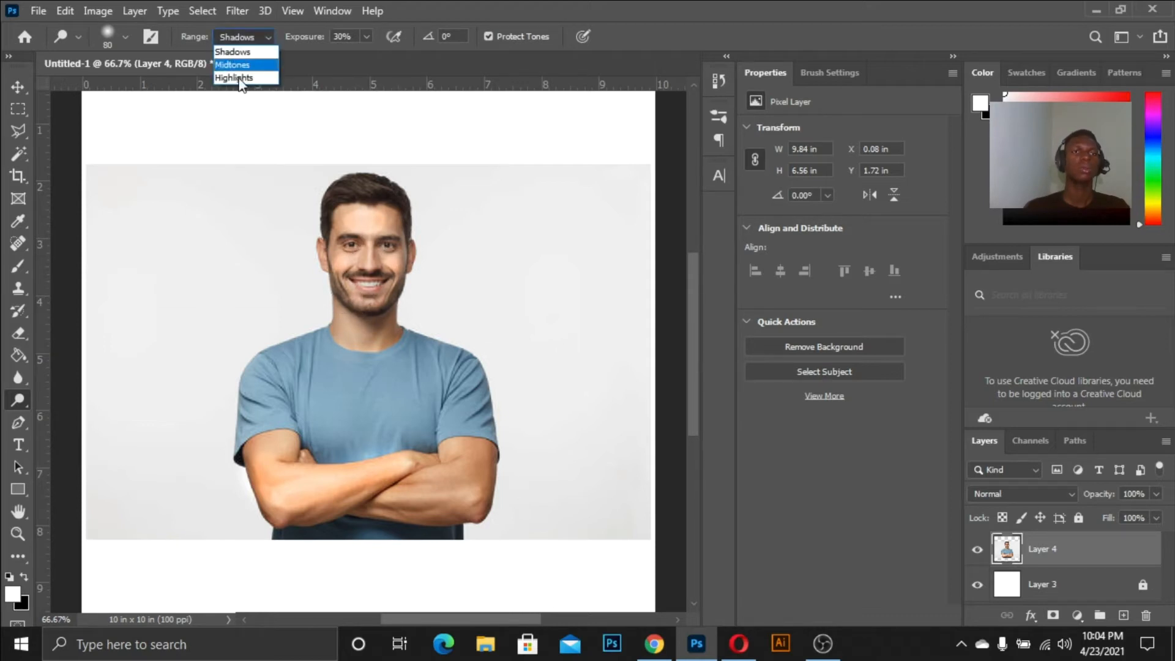
pyautogui.click(240, 74)
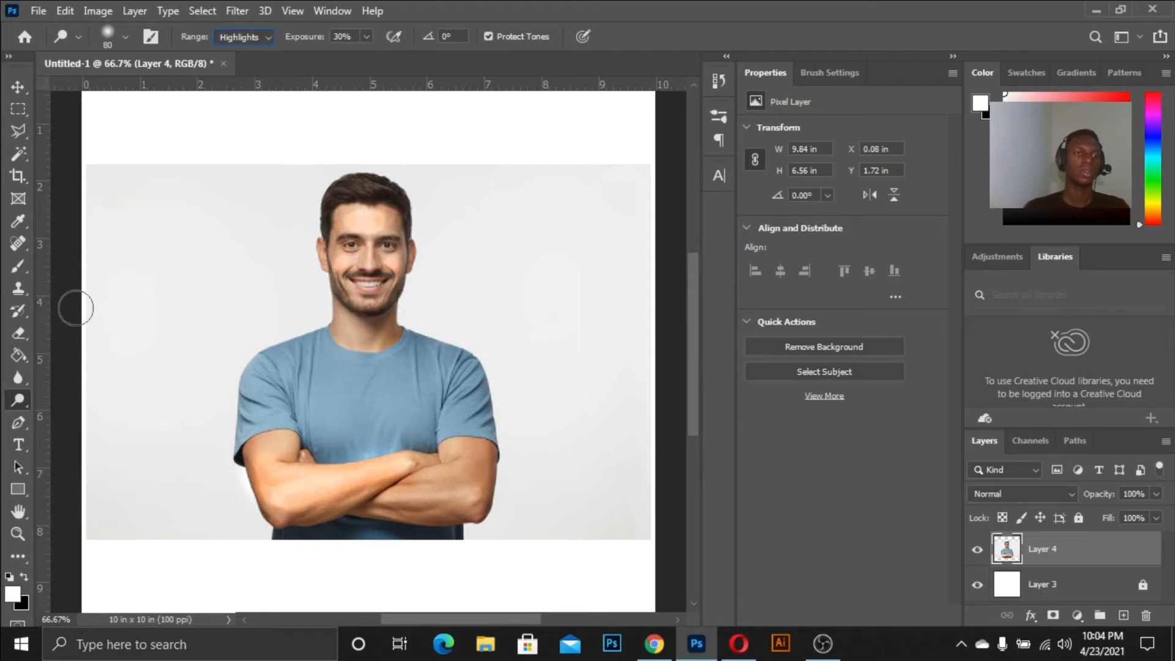
# Darken the shadows along both sides of the man's face down to the jaw and neck with the Burn tool at brush size 70
pyautogui.rightClick(19, 400)
pyautogui.click(76, 419)
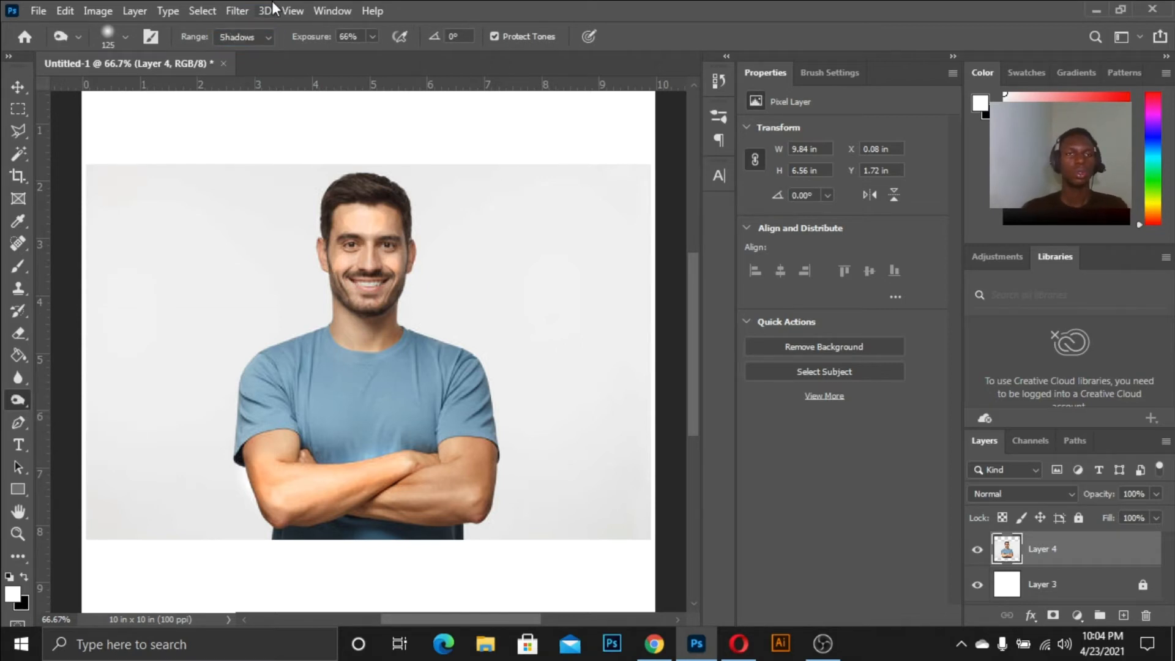
pyautogui.hotkey('ctrl', '+')
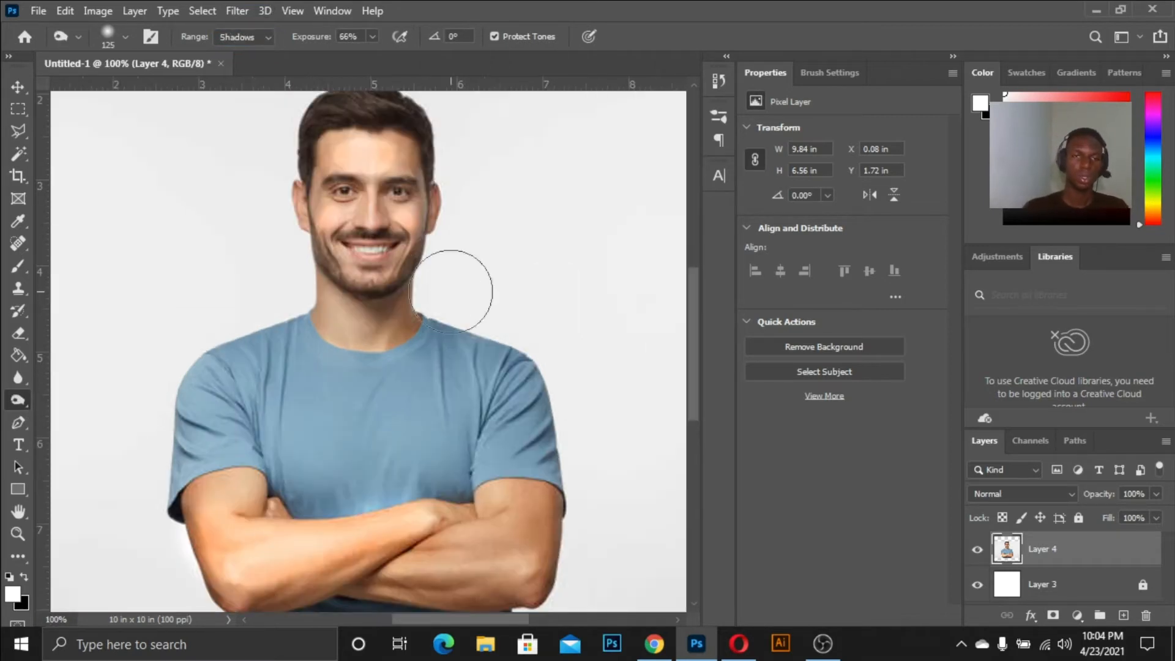
pyautogui.press('[')
pyautogui.press('[')
pyautogui.press('[')
pyautogui.press('[')
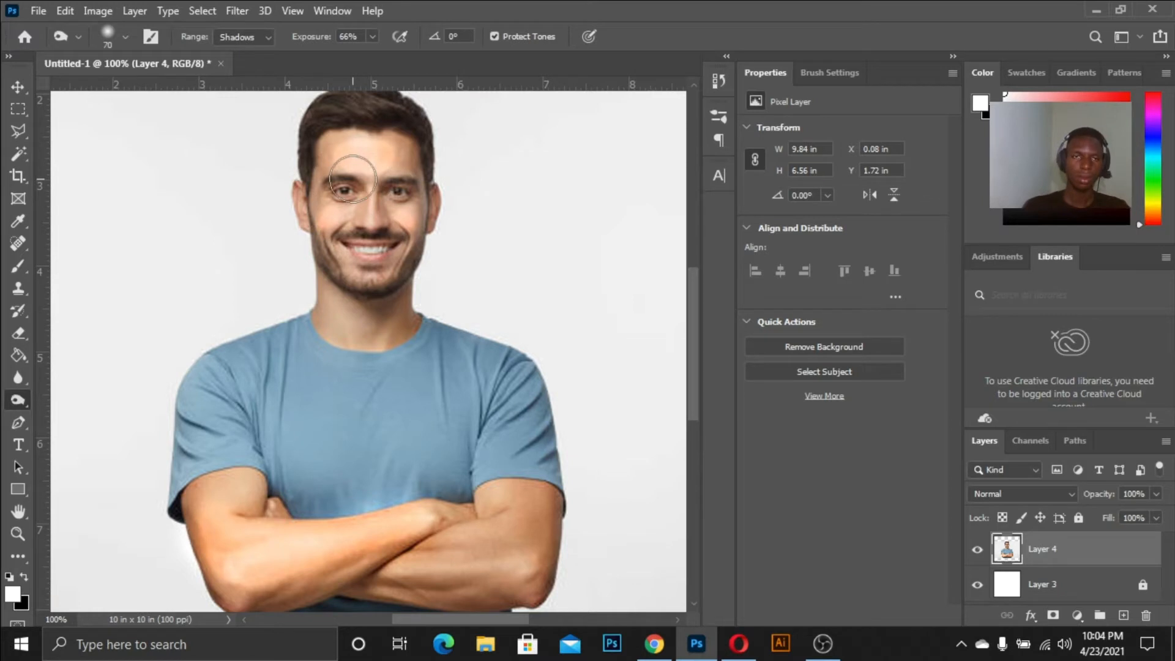
pyautogui.moveTo(330, 153)
pyautogui.mouseDown()
pyautogui.moveTo(321, 221)
pyautogui.moveTo(331, 280)
pyautogui.mouseUp()
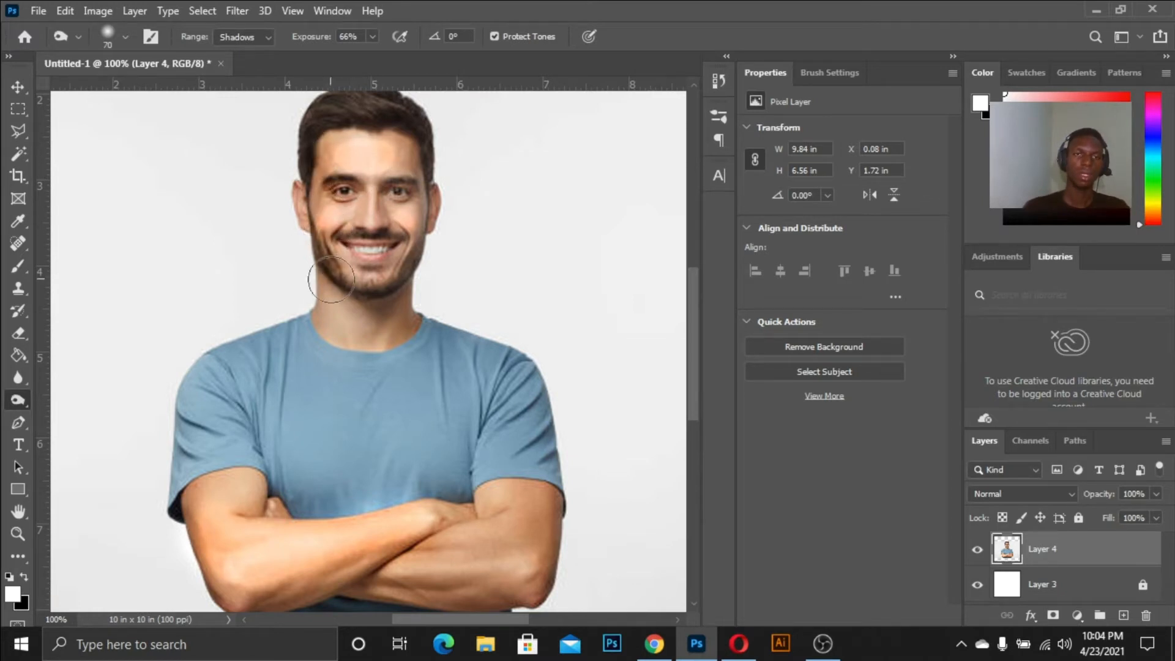
pyautogui.moveTo(416, 145)
pyautogui.mouseDown()
pyautogui.moveTo(414, 269)
pyautogui.moveTo(398, 294)
pyautogui.moveTo(356, 295)
pyautogui.moveTo(351, 316)
pyautogui.moveTo(365, 323)
pyautogui.moveTo(329, 312)
pyautogui.moveTo(334, 325)
pyautogui.moveTo(400, 317)
pyautogui.mouseUp()
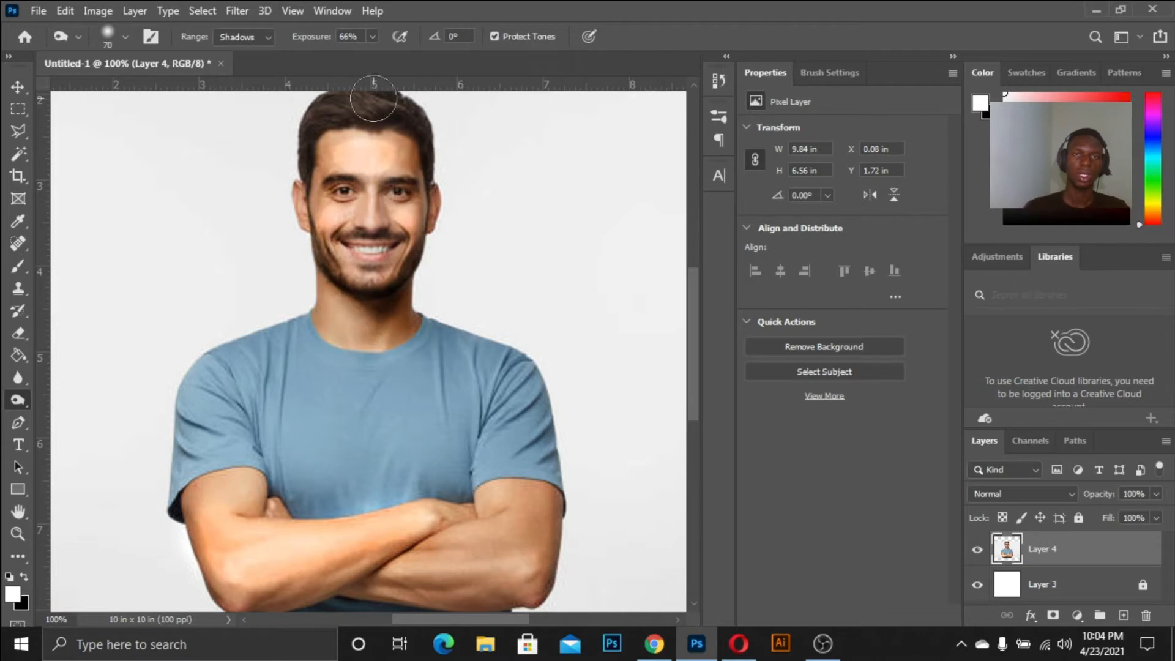
# Lower the Burn tool's exposure to 35%
pyautogui.click(372, 36)
pyautogui.moveTo(384, 55); pyautogui.dragTo(349, 60)
pyautogui.click(18, 401)
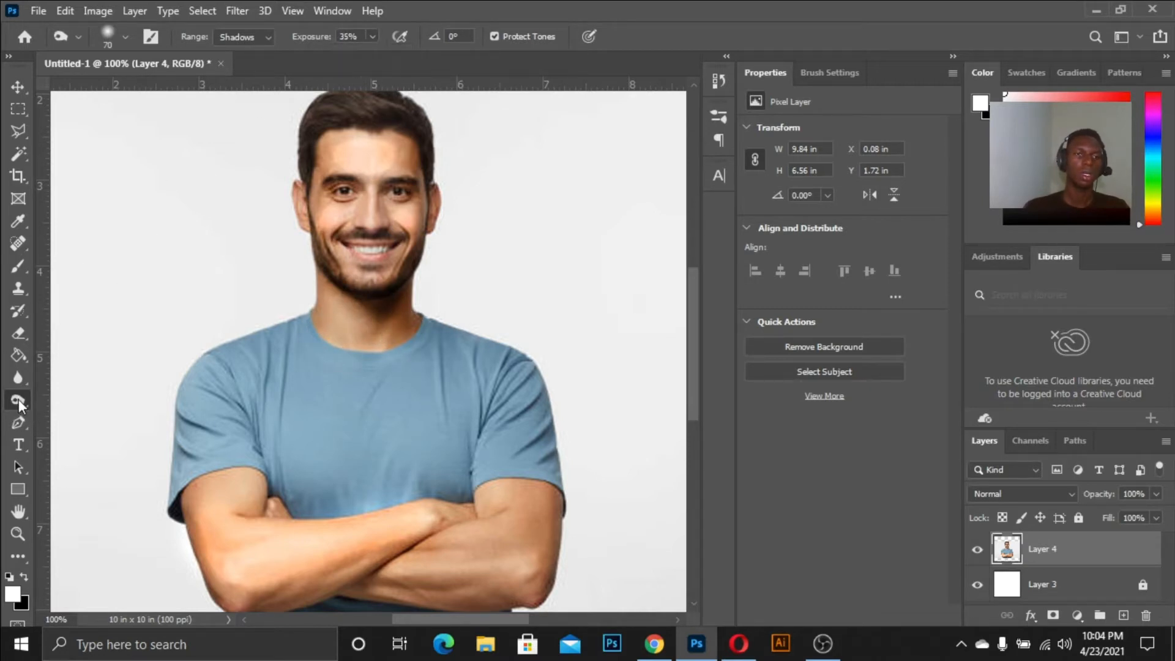
# Delete the retouched portrait layer, keeping only the white background layer
pyautogui.click(20, 88)
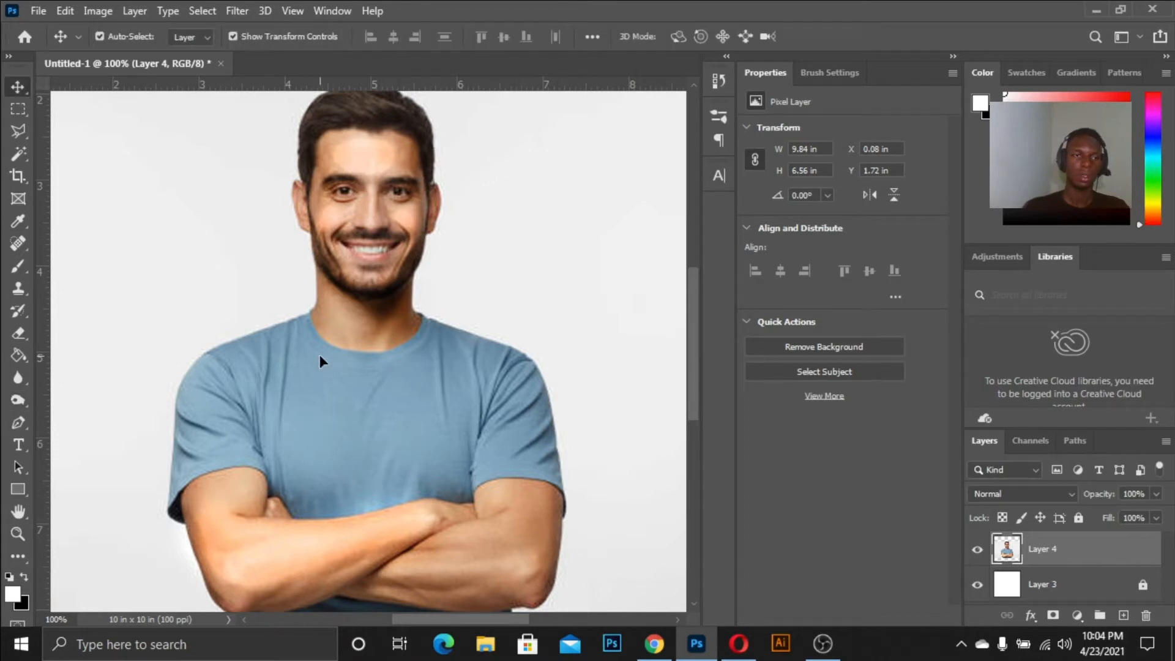
pyautogui.press('Delete')
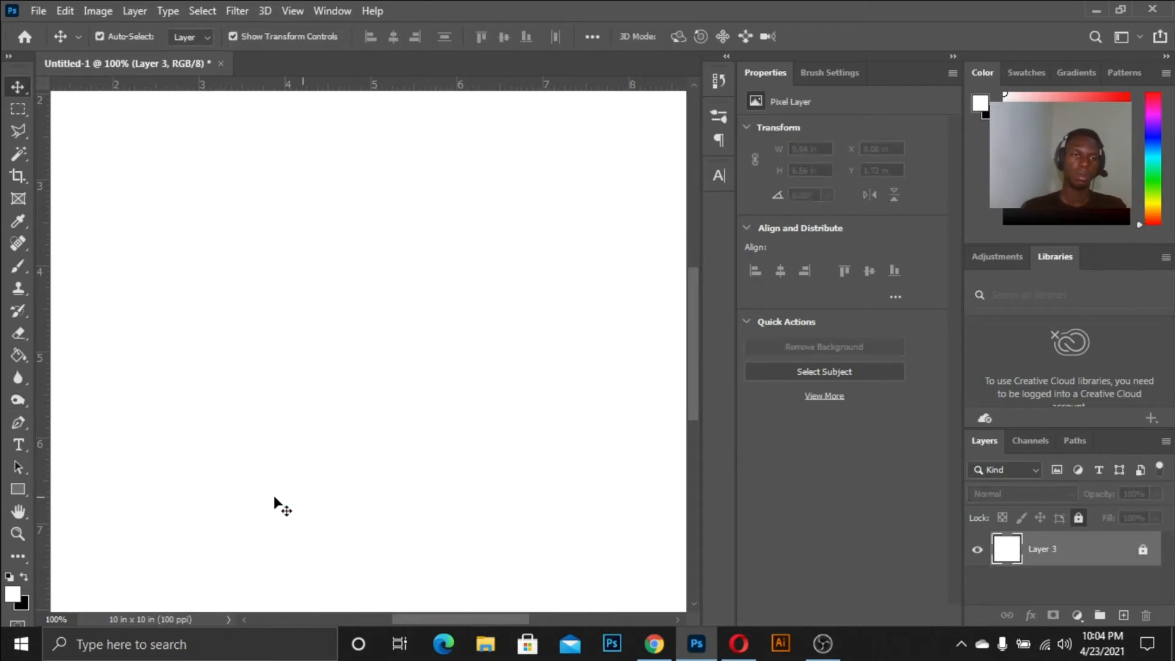
pyautogui.hotkey('ctrl', '-')
pyautogui.hotkey('ctrl', '-')
# Draw a closed, curved trial path on the blank canvas with the Pen tool and discard it
pyautogui.click(27, 423)
pyautogui.hotkey('ctrl', '+')
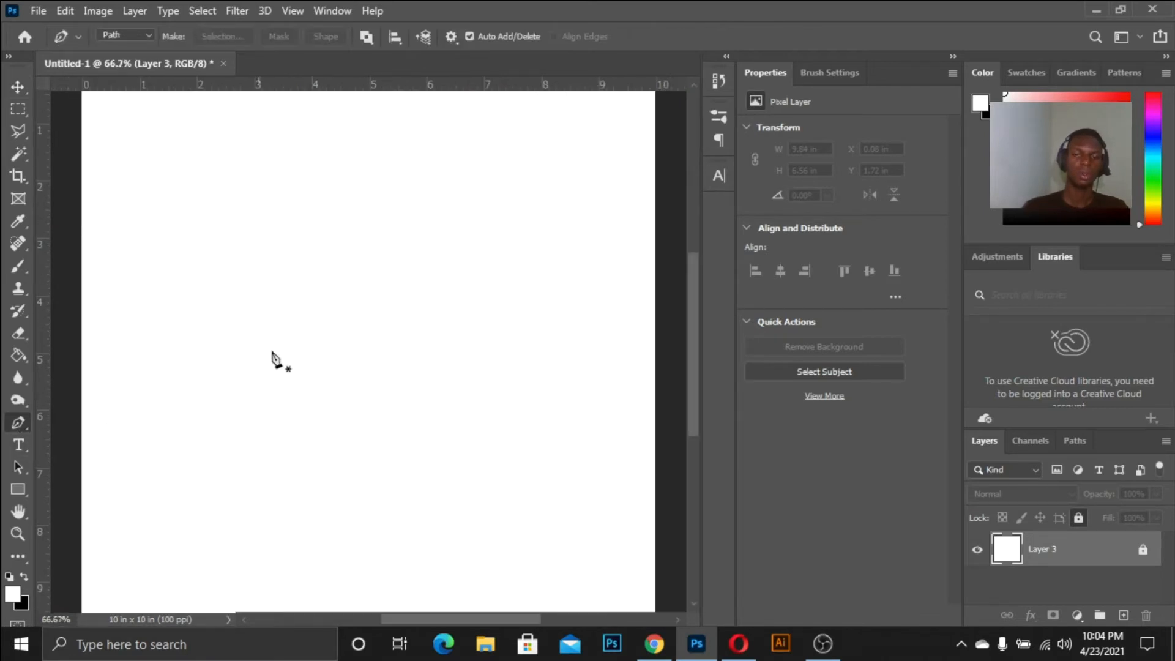
pyautogui.hotkey('ctrl', '-')
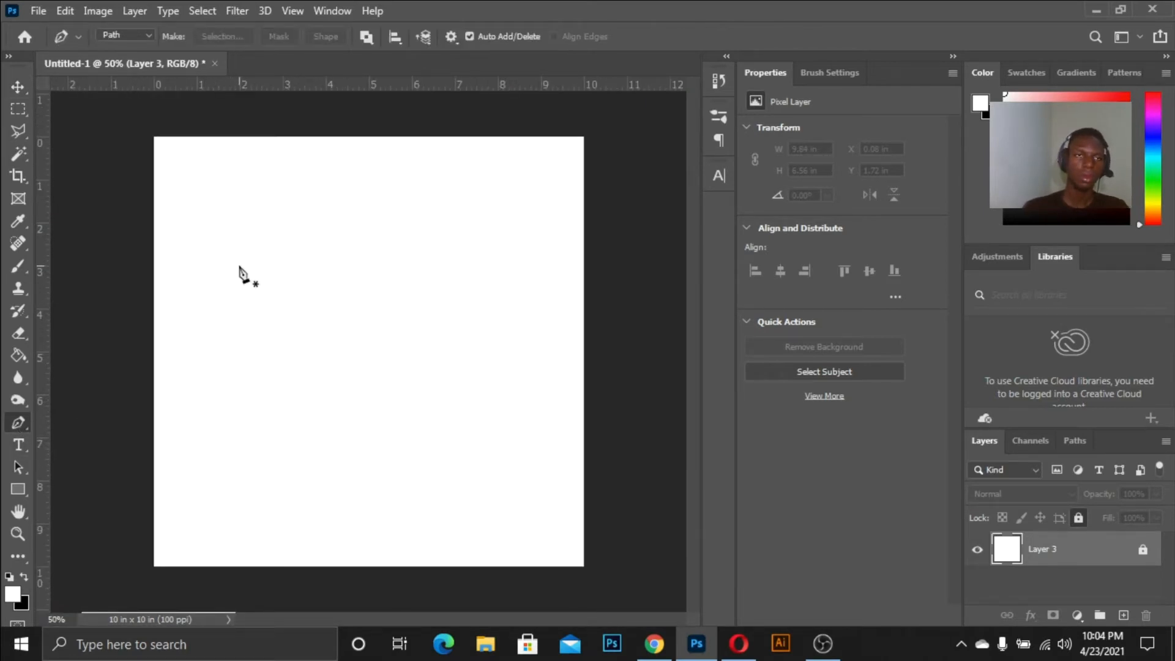
pyautogui.moveTo(261, 376); pyautogui.dragTo(260, 377)
pyautogui.moveTo(326, 469); pyautogui.dragTo(398, 390)
pyautogui.moveTo(494, 431); pyautogui.dragTo(519, 477)
pyautogui.moveTo(527, 297); pyautogui.dragTo(431, 242)
pyautogui.moveTo(327, 299); pyautogui.dragTo(258, 287)
pyautogui.click(243, 313)
pyautogui.hotkey('ctrl', '+')
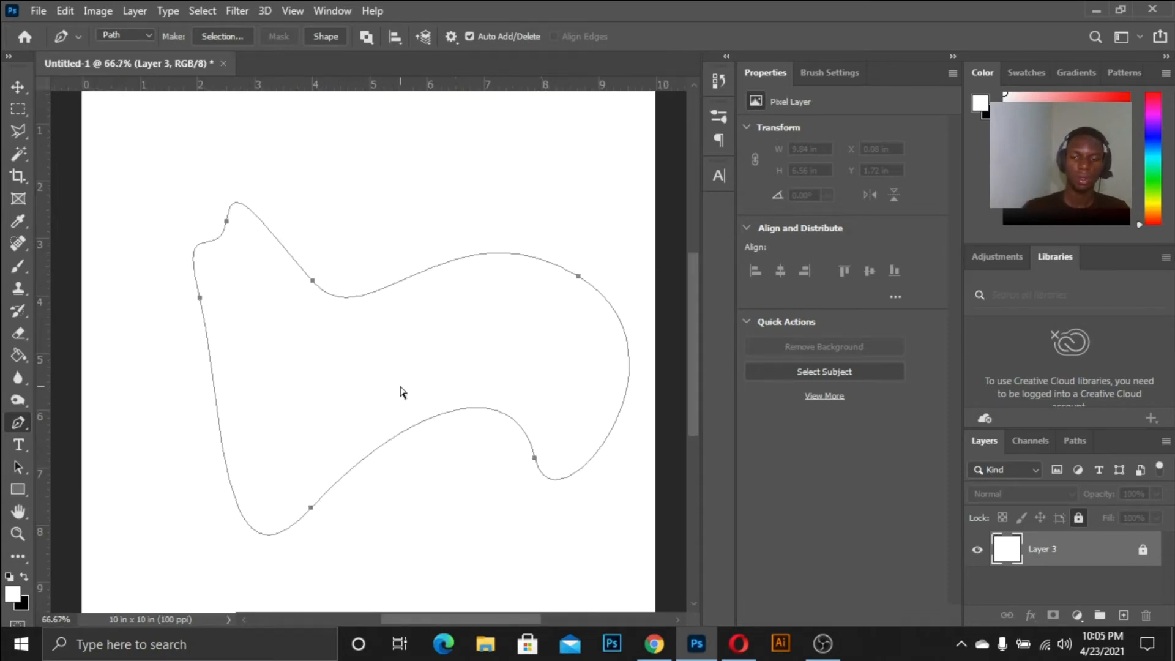
pyautogui.hotkey('ctrl', '-')
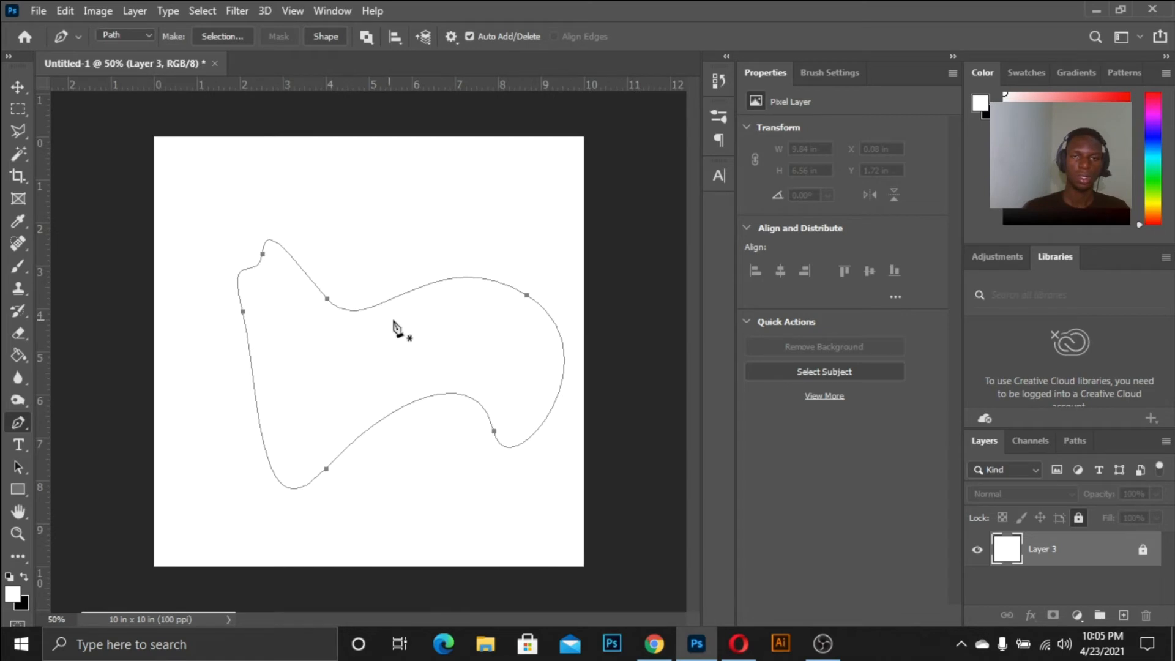
pyautogui.press('Escape')
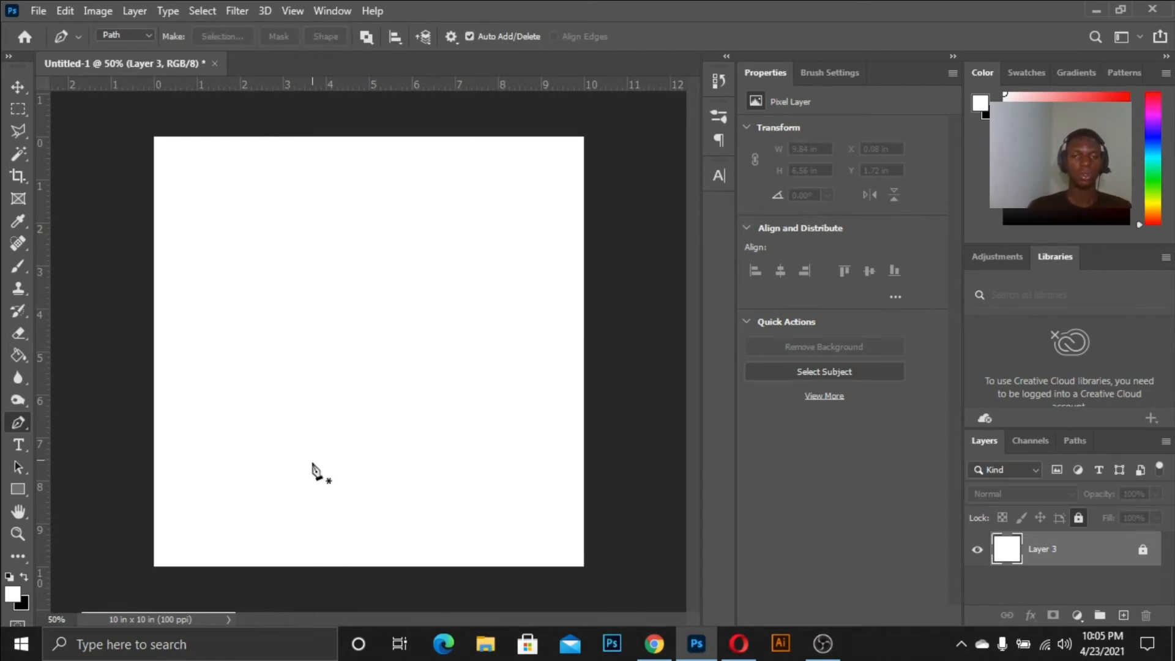
pyautogui.hotkey('ctrl', '-')
pyautogui.hotkey('ctrl', '+')
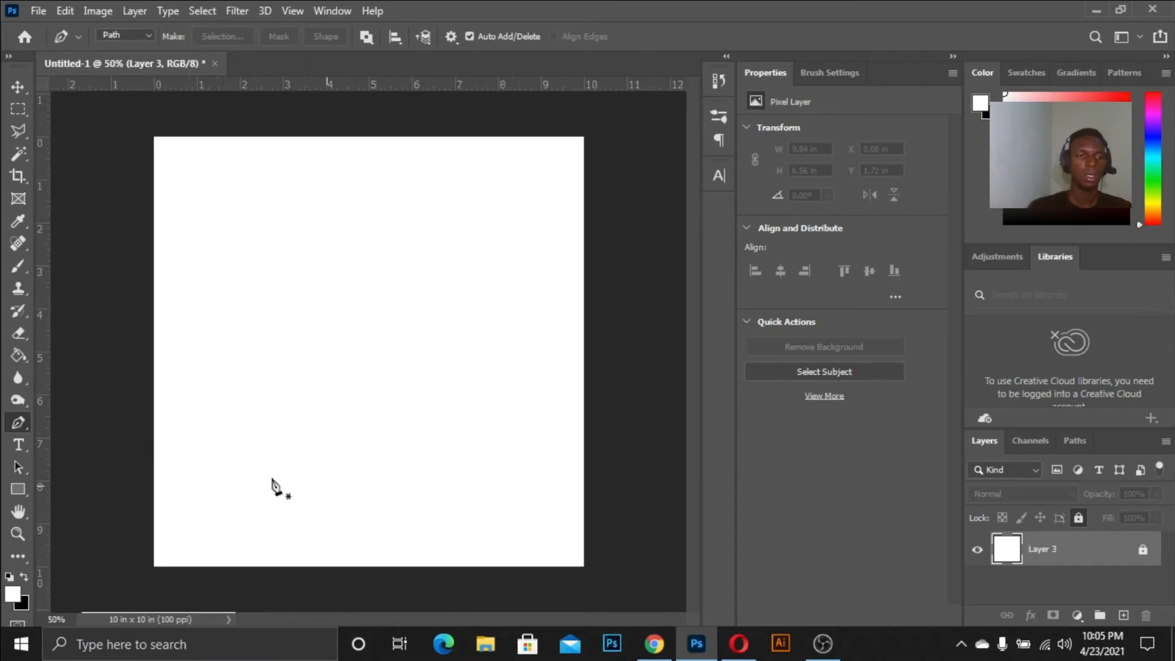
pyautogui.rightClick(19, 422)
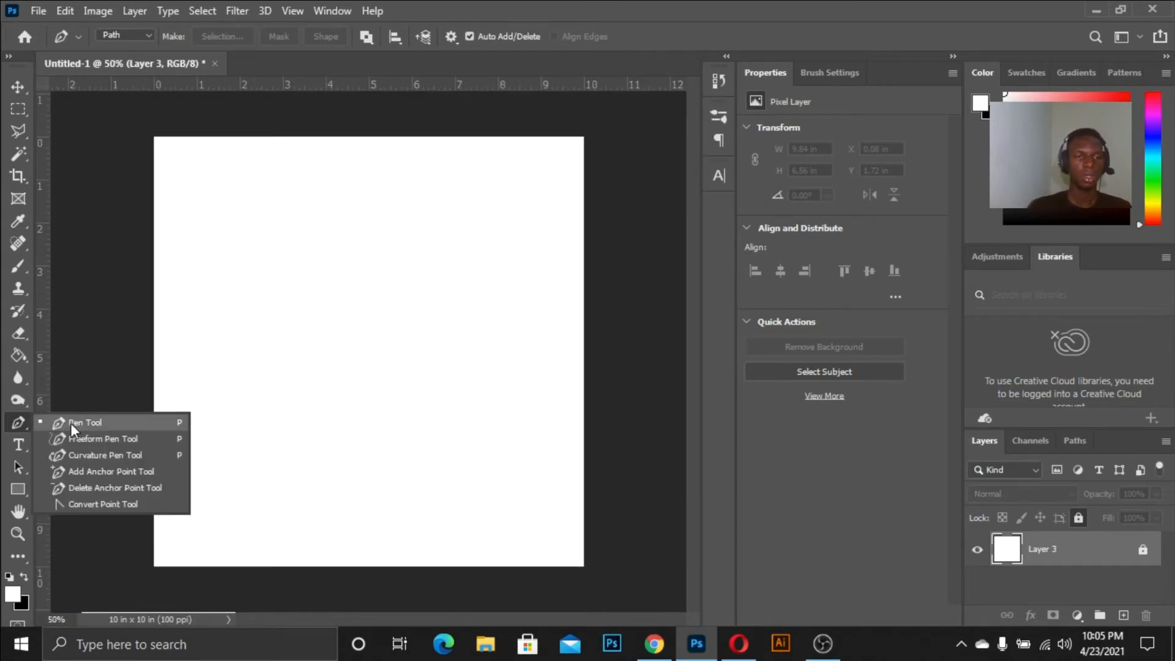
pyautogui.click(14, 425)
pyautogui.rightClick(15, 424)
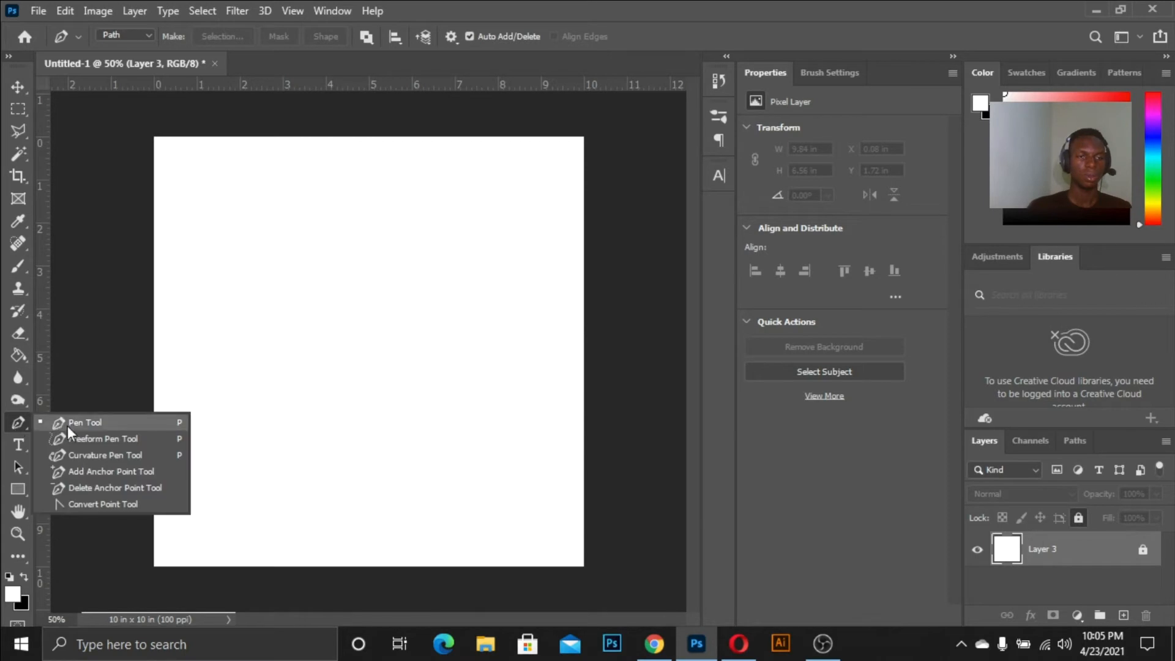
pyautogui.click(22, 416)
# Copy the photo of the man in the blue T-shirt from Google Images in Chrome and paste it into the Photoshop document
pyautogui.click(653, 644)
pyautogui.rightClick(935, 239)
pyautogui.click(1004, 440)
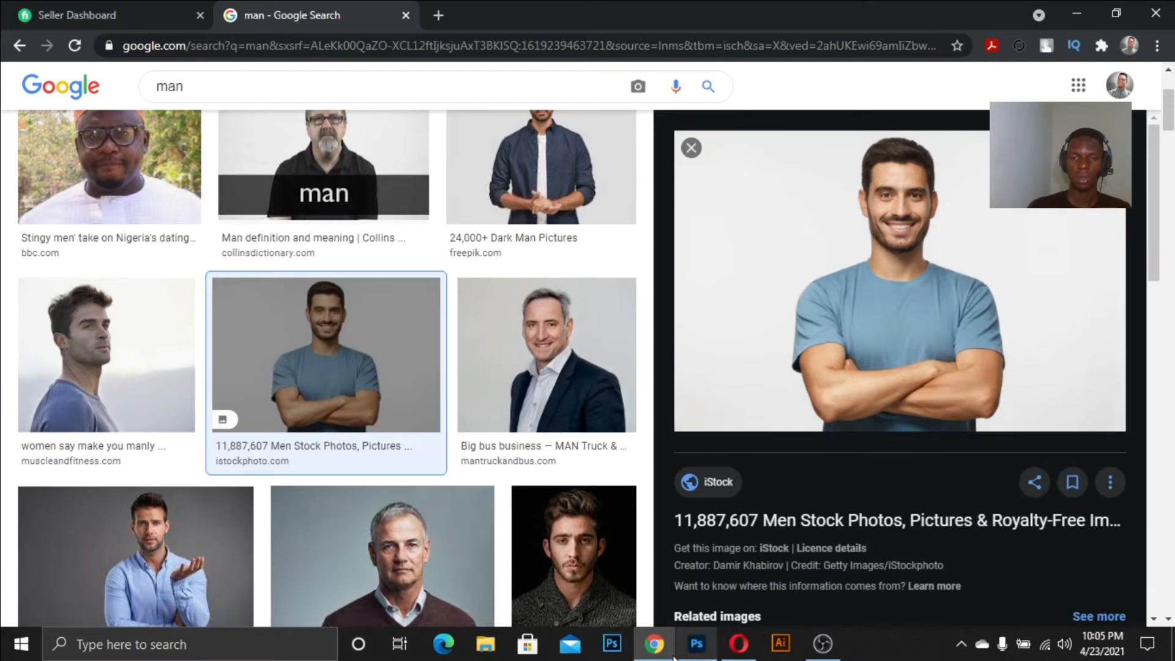
pyautogui.click(696, 644)
pyautogui.hotkey('ctrl', 'v')
pyautogui.hotkey('ctrl', '+')
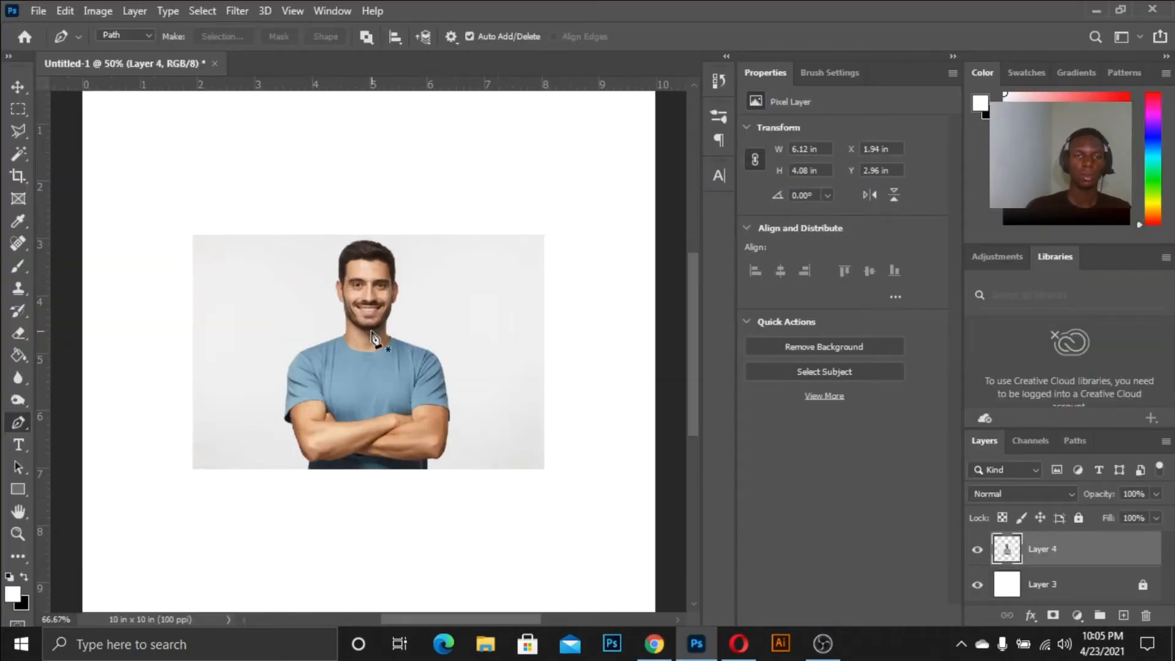
# Enlarge the pasted photo of the man to about 9.28 by 6.18 inches
pyautogui.click(17, 87)
pyautogui.moveTo(544, 236); pyautogui.dragTo(614, 150)
pyautogui.press('Return')
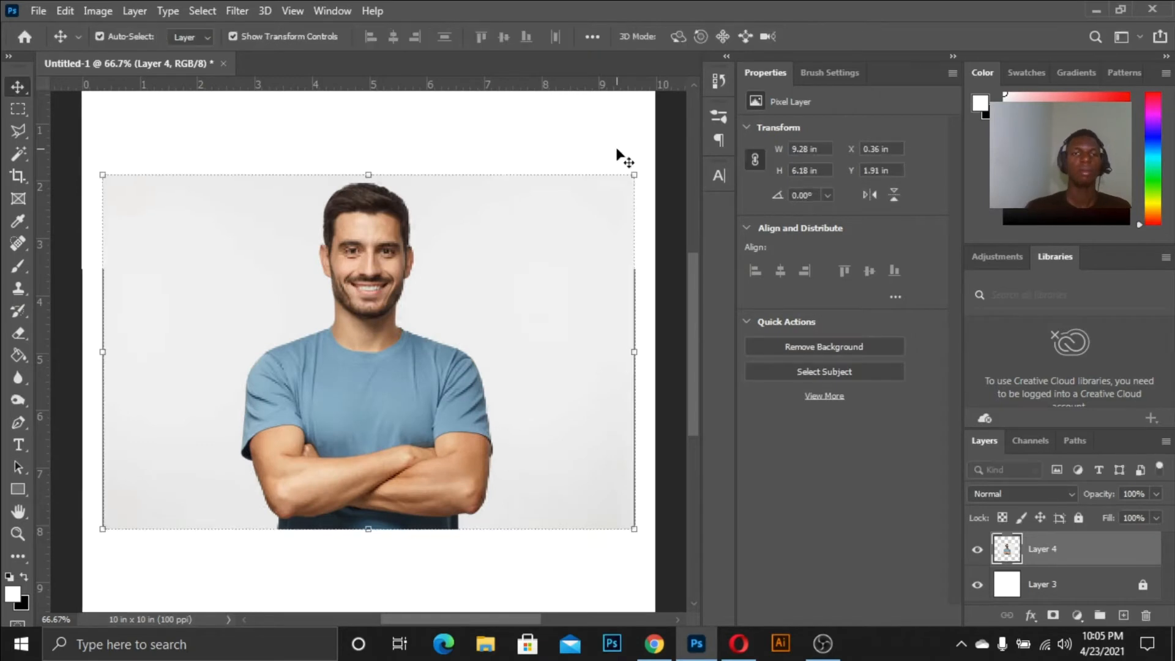
# Trace a Pen tool path from the shirt's lower edge around the left-hand elbow and up the outer arm and sleeve
pyautogui.click(17, 424)
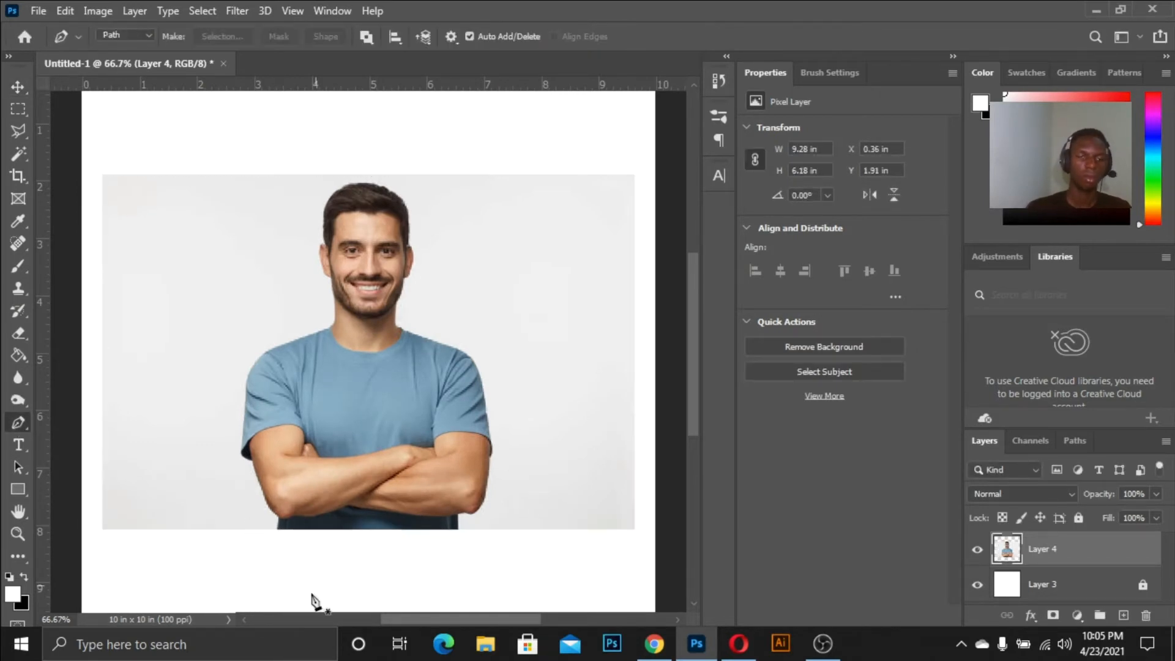
pyautogui.hotkey('ctrl', '1')
pyautogui.moveTo(685, 302); pyautogui.dragTo(700, 358)
pyautogui.hotkey('ctrl', 'z')
pyautogui.scroll(-5, 697, 312)
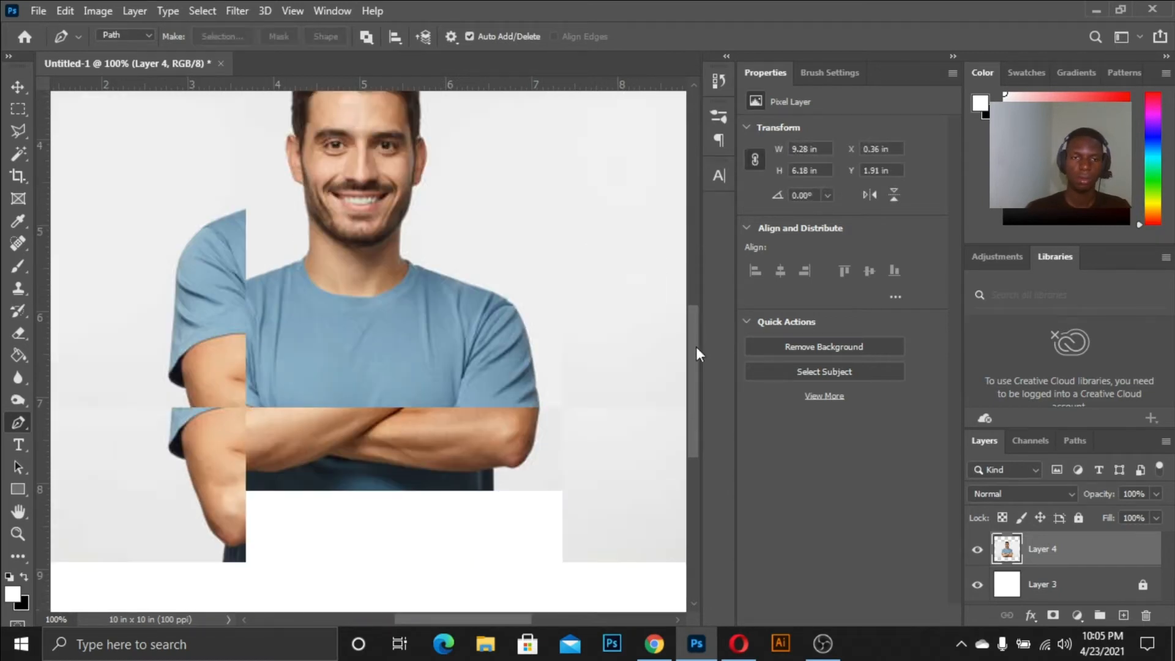
pyautogui.moveTo(224, 493); pyautogui.dragTo(225, 469)
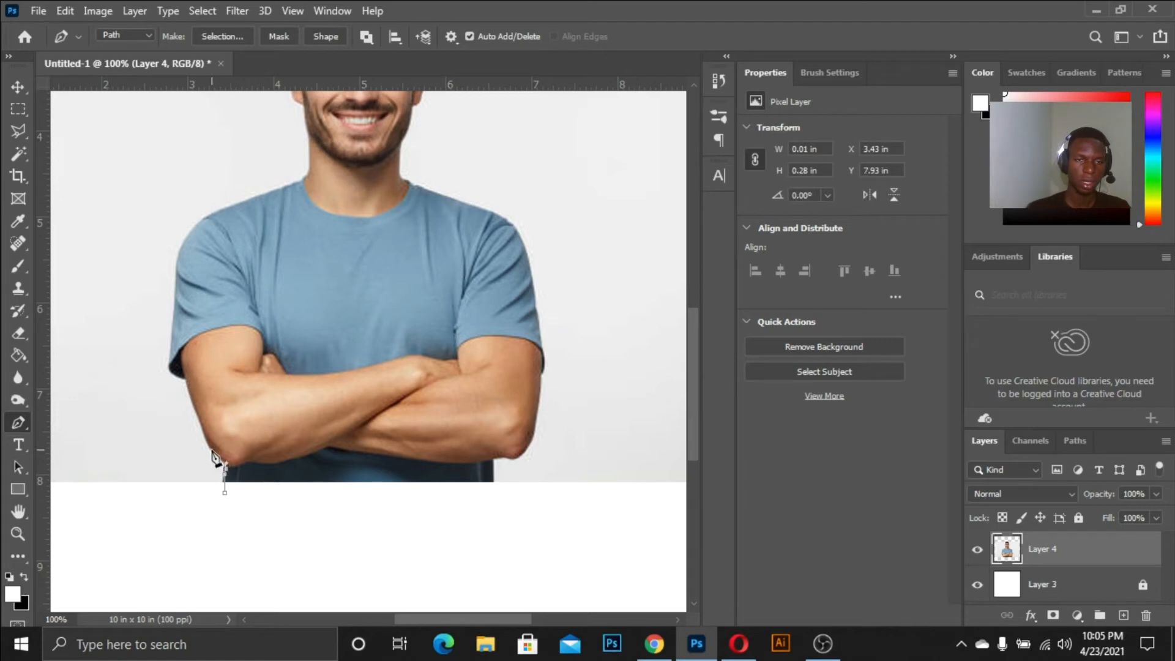
pyautogui.click(209, 449)
pyautogui.click(190, 387)
pyautogui.click(186, 379)
pyautogui.moveTo(172, 362); pyautogui.dragTo(172, 347)
pyautogui.moveTo(176, 304); pyautogui.dragTo(176, 290)
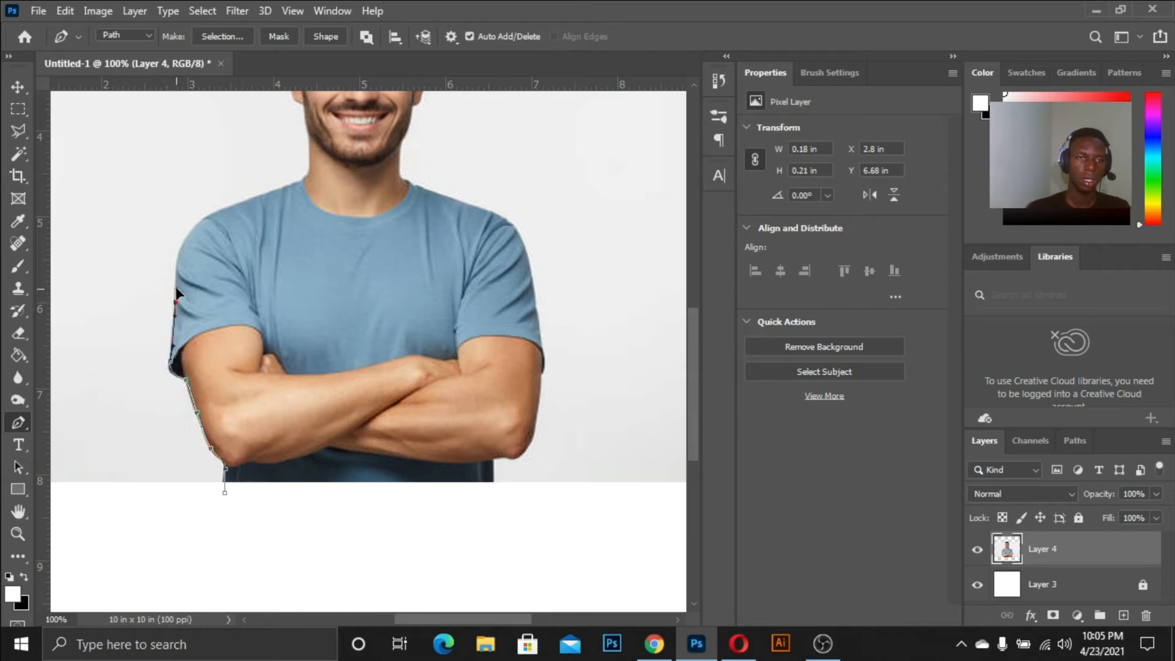
# Continue the path over the left-hand shoulder and up the neck and jaw to the lower part of the ear
pyautogui.moveTo(194, 224); pyautogui.dragTo(199, 212)
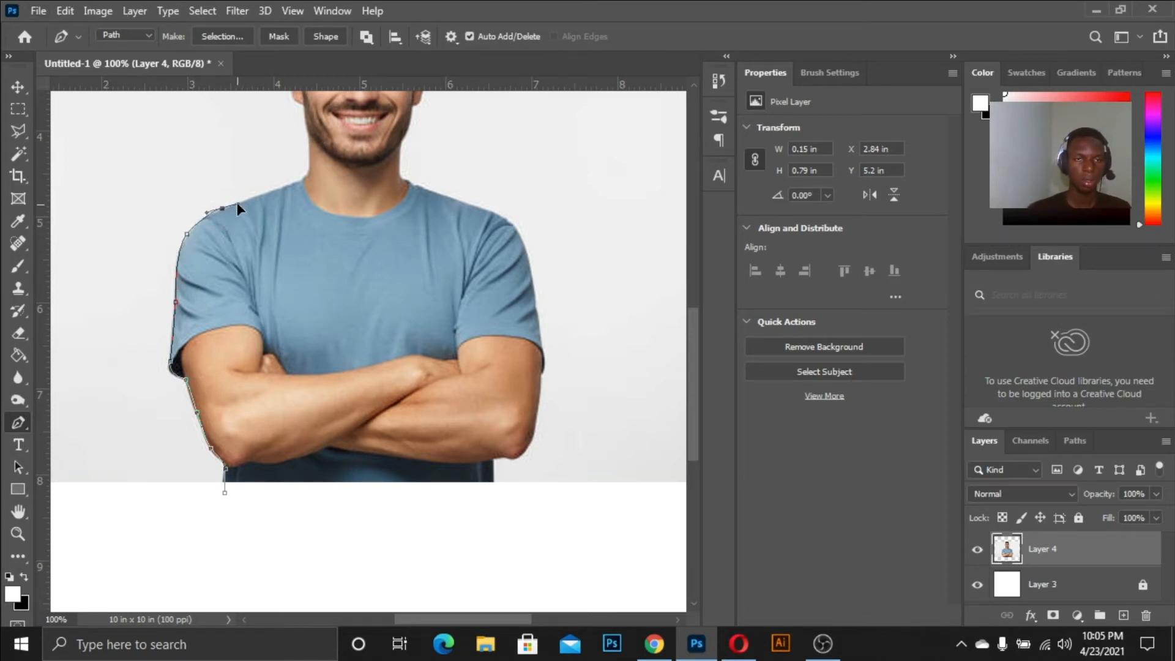
pyautogui.moveTo(292, 184); pyautogui.dragTo(300, 179)
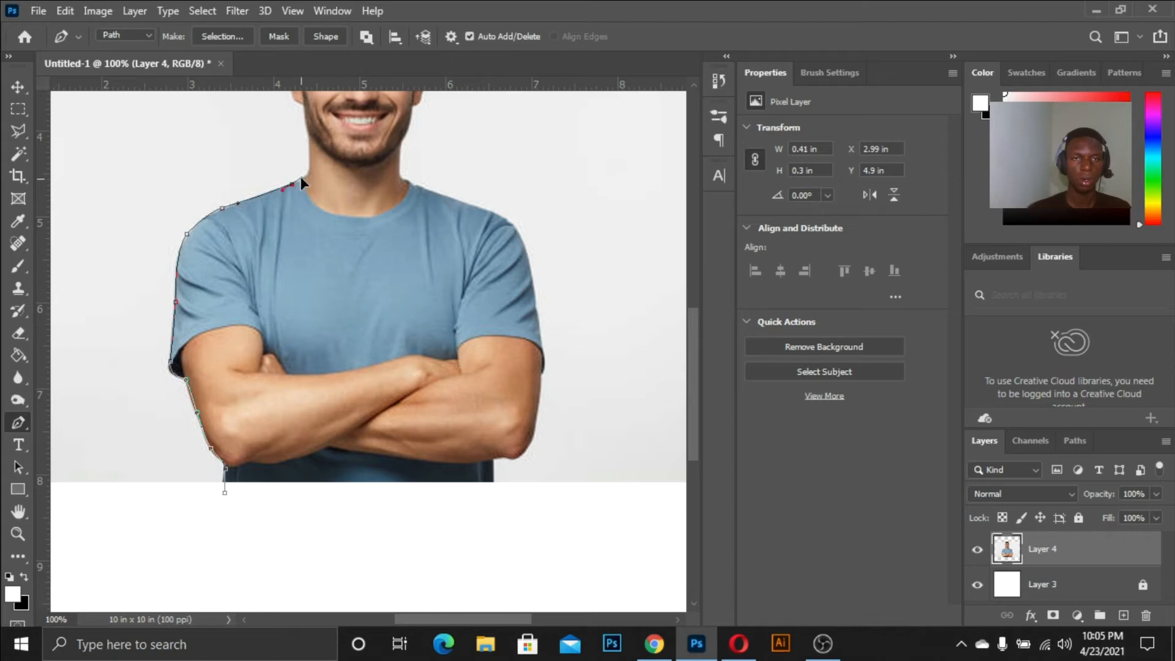
pyautogui.moveTo(700, 338); pyautogui.dragTo(673, 306)
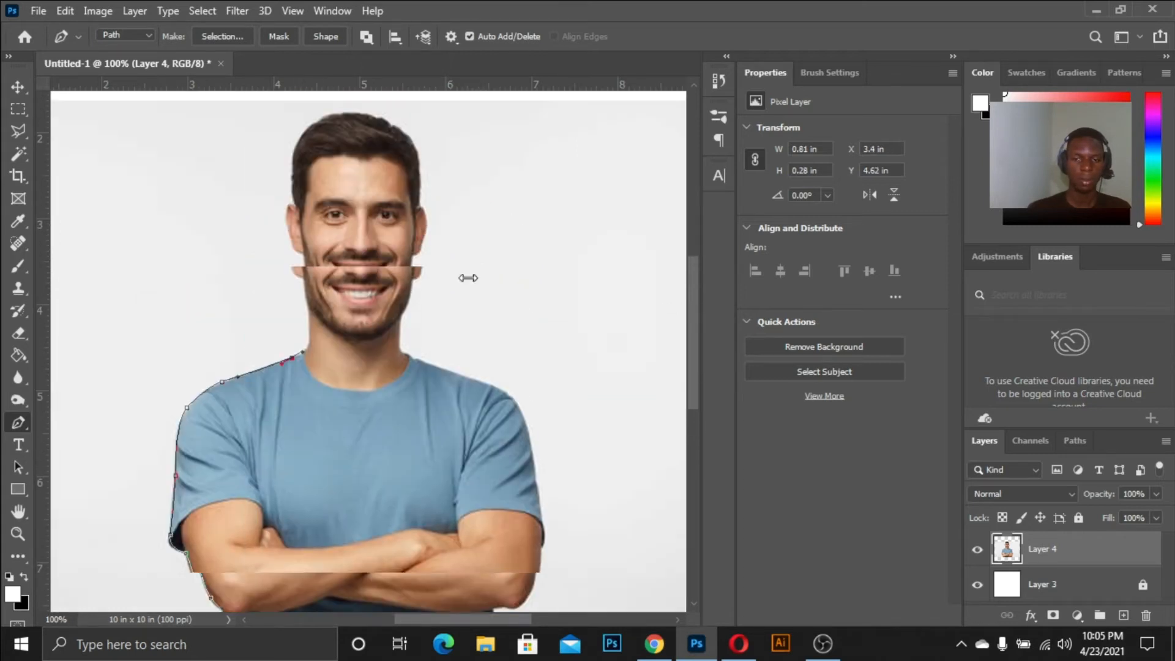
pyautogui.hotkey('ctrl', '+')
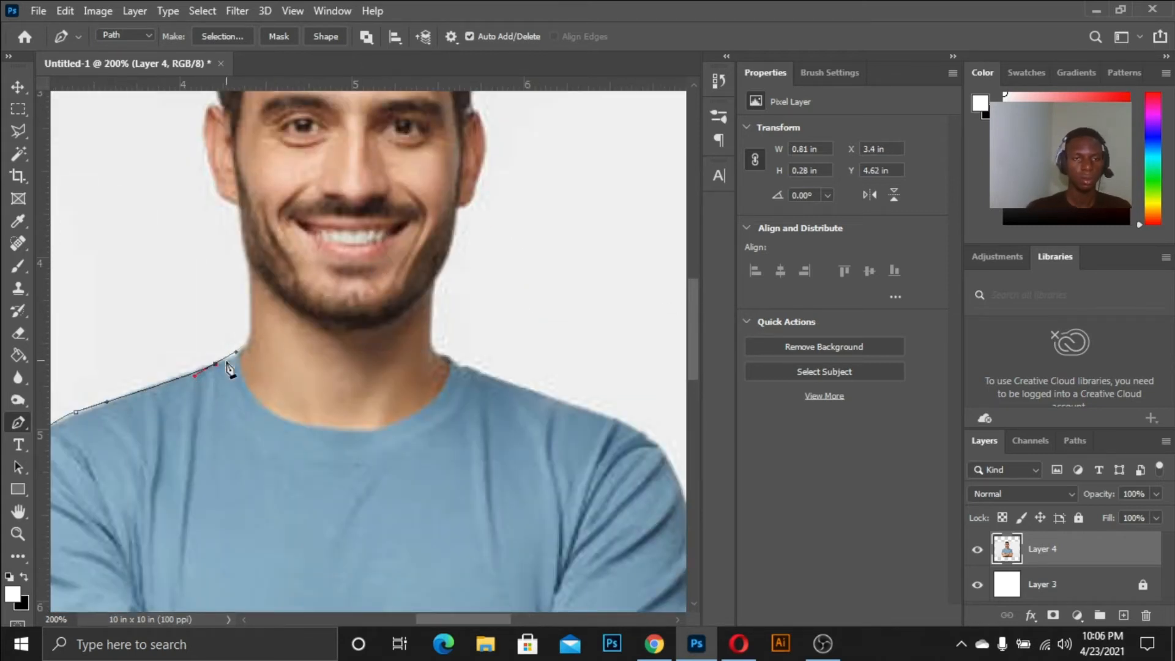
pyautogui.moveTo(243, 343); pyautogui.dragTo(205, 138)
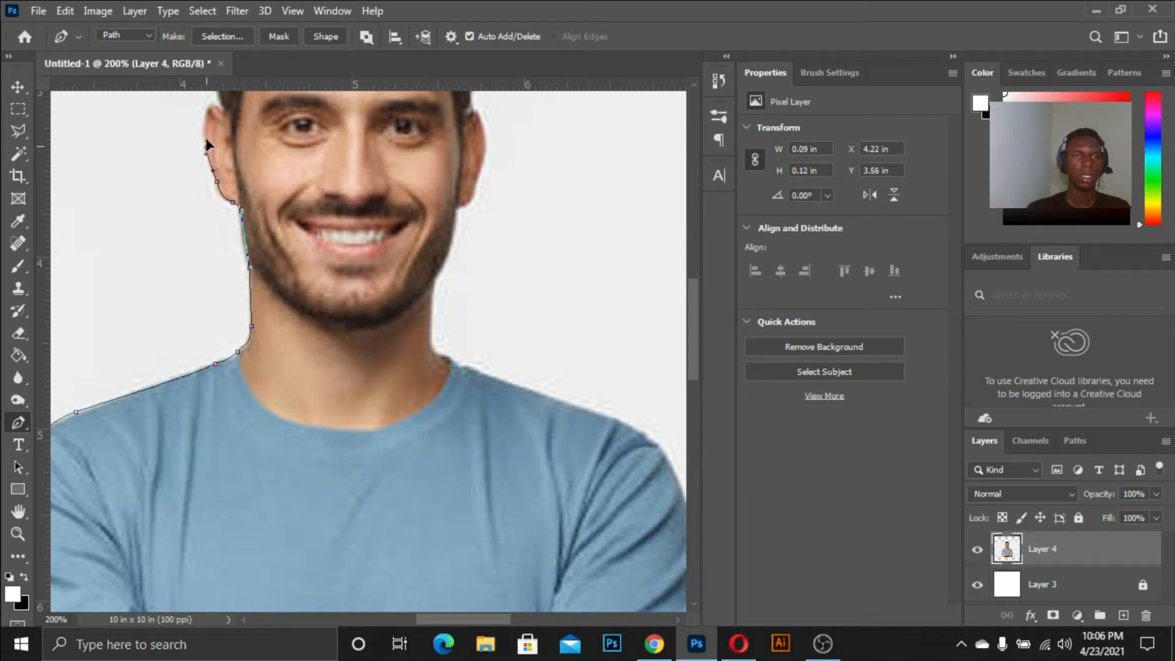
# Continue the path around the top of the left-hand ear and over the man's hair
pyautogui.scroll(1, 703, 318)
pyautogui.scroll(2, 702, 312)
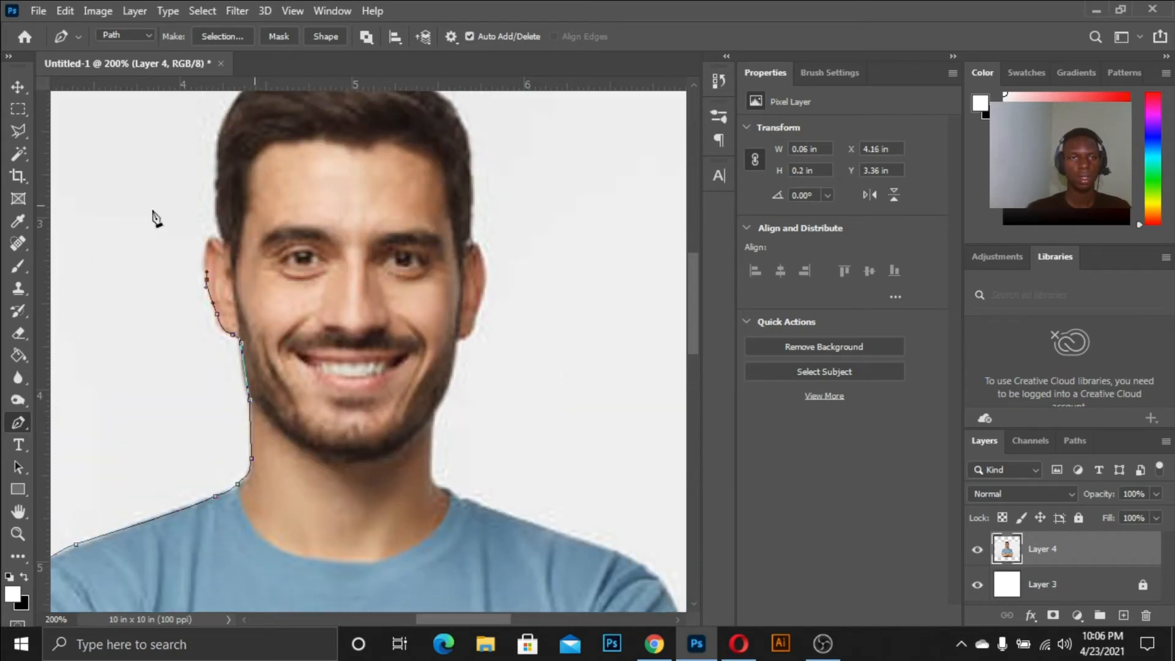
pyautogui.moveTo(212, 238); pyautogui.dragTo(226, 253)
pyautogui.keyDown('alt'); pyautogui.click(224, 246); pyautogui.keyUp('alt')
pyautogui.moveTo(218, 209); pyautogui.dragTo(216, 197)
pyautogui.moveTo(219, 159); pyautogui.dragTo(220, 142)
pyautogui.moveTo(698, 301); pyautogui.dragTo(697, 270)
pyautogui.moveTo(246, 225); pyautogui.dragTo(456, 251)
pyautogui.click(268, 210)
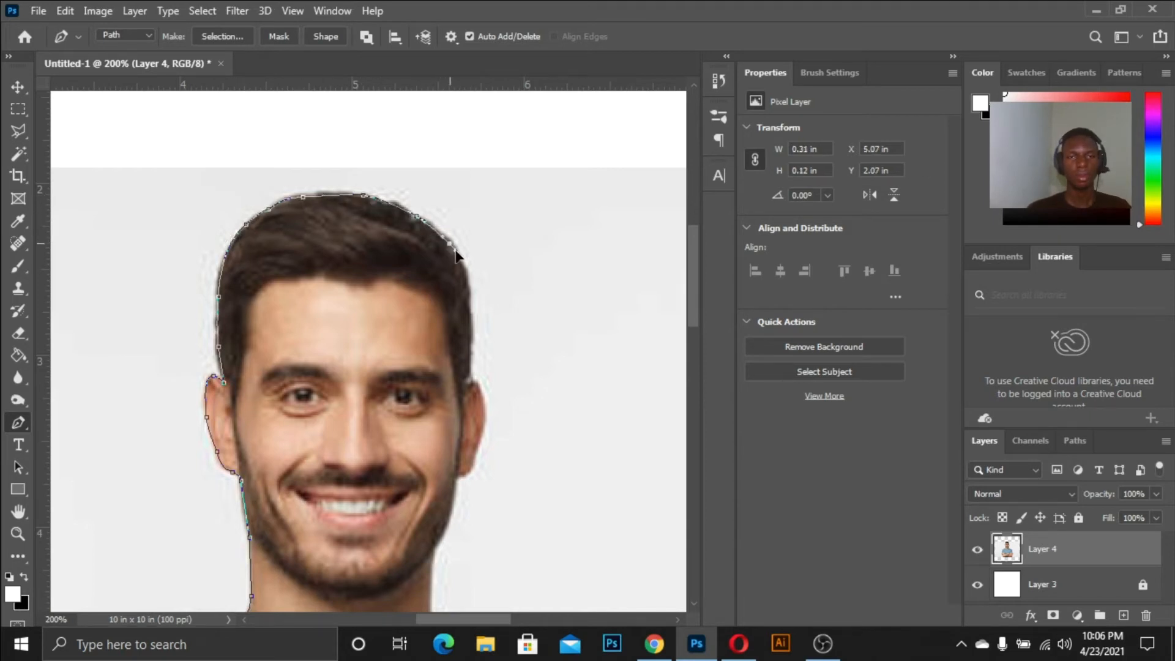
# Extend the path down the right-hand side of the hair, around the ear and along the jaw to the neck
pyautogui.moveTo(471, 304); pyautogui.dragTo(470, 331)
pyautogui.scroll(-3, 502, 306)
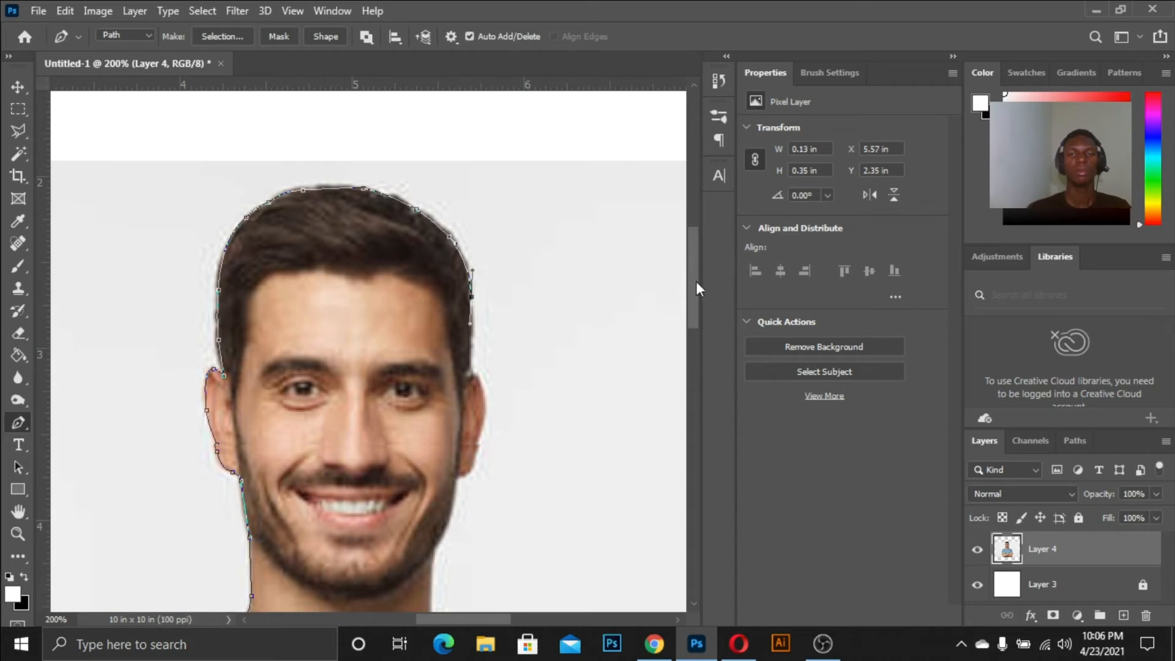
pyautogui.moveTo(470, 270); pyautogui.dragTo(481, 298)
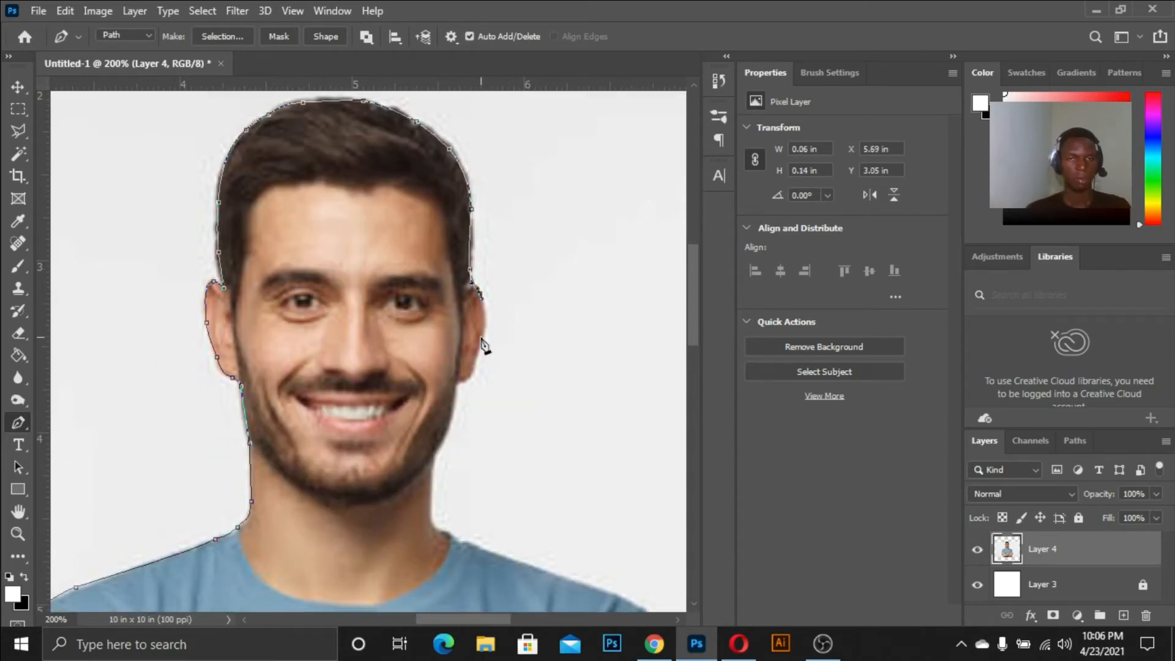
pyautogui.moveTo(483, 338); pyautogui.dragTo(452, 407)
pyautogui.moveTo(437, 448); pyautogui.dragTo(430, 484)
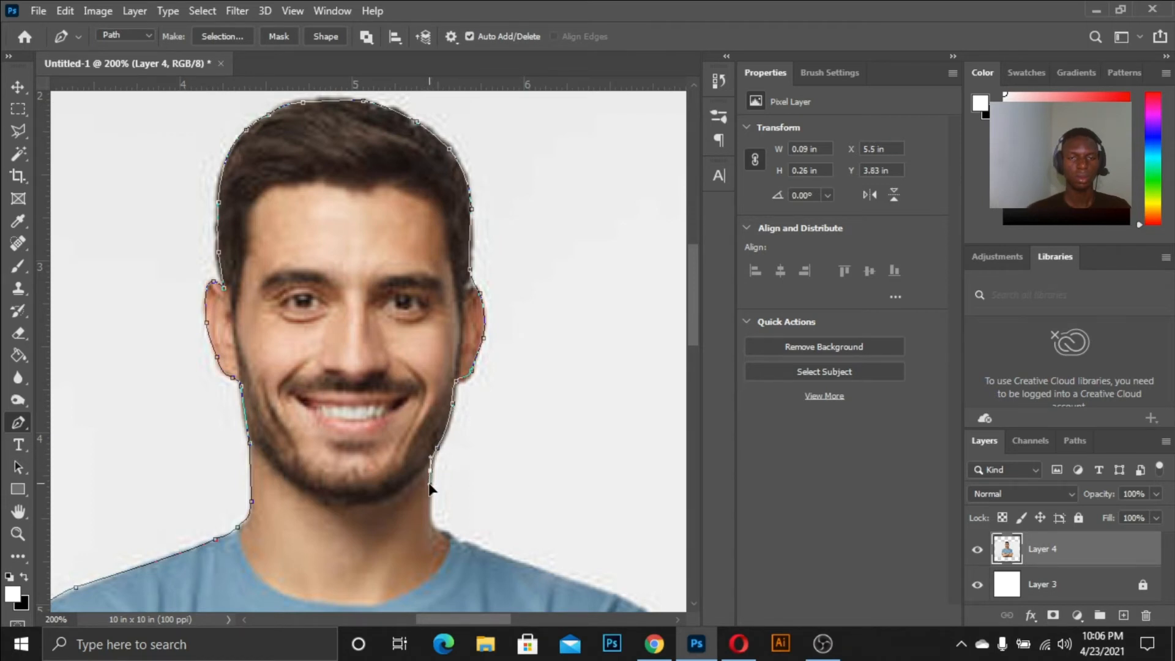
# Extend the path from the neck over the right-hand shoulder and down the outer sleeve to the upper arm
pyautogui.moveTo(436, 529); pyautogui.dragTo(441, 533)
pyautogui.click(500, 551)
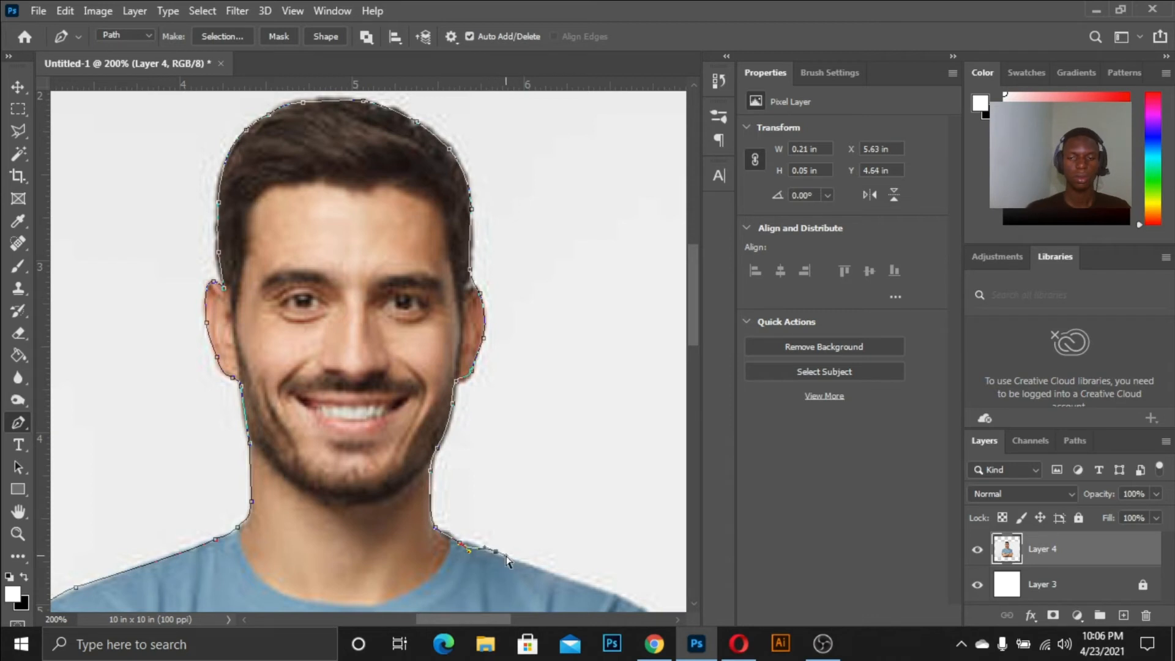
pyautogui.hotkey('ctrl', '-')
pyautogui.moveTo(692, 304); pyautogui.dragTo(691, 331)
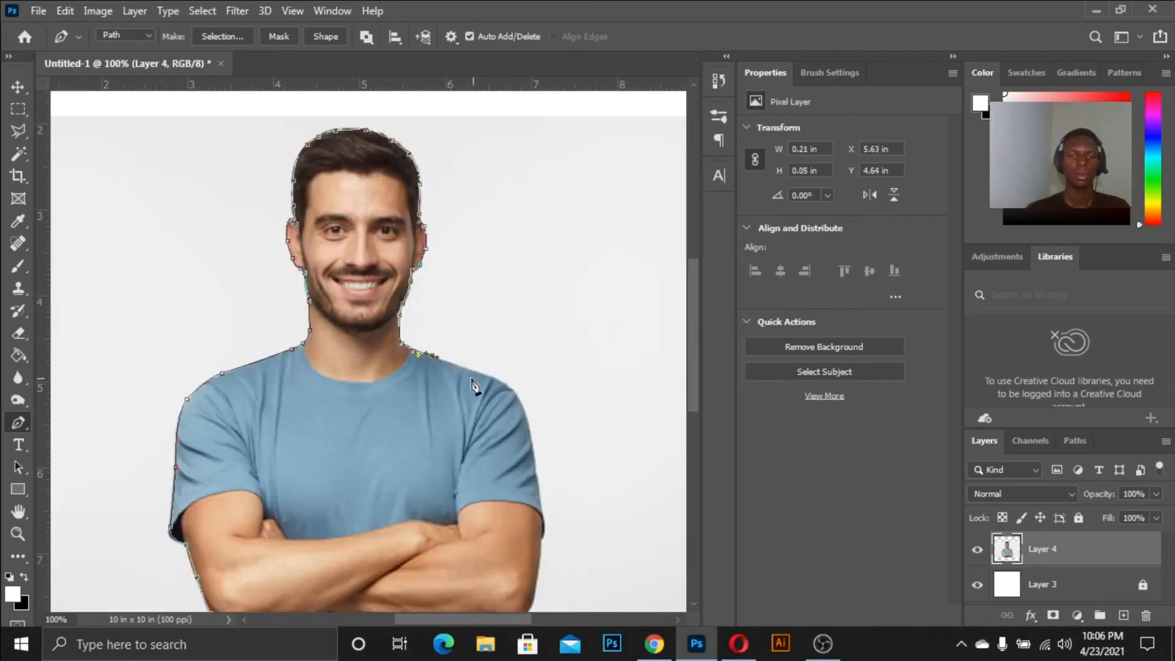
pyautogui.moveTo(479, 372); pyautogui.dragTo(538, 550)
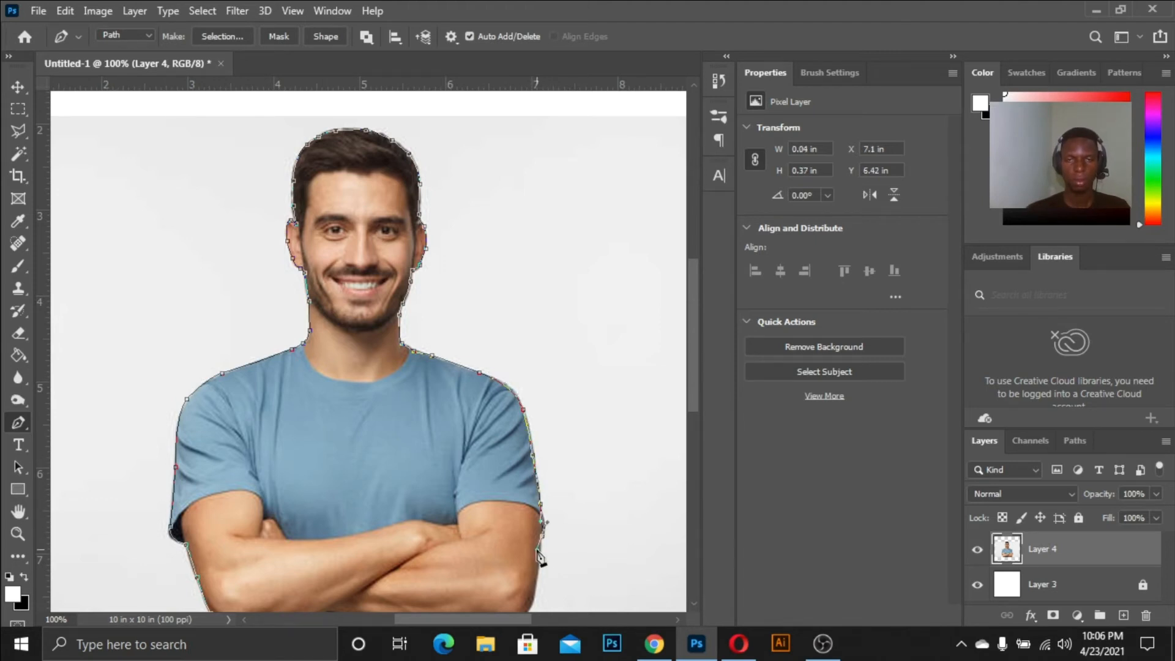
# Trace the right-hand forearm and elbow down past the shirt's lower edge, and close the path at its starting point
pyautogui.moveTo(695, 377); pyautogui.dragTo(694, 414)
pyautogui.moveTo(539, 456); pyautogui.dragTo(493, 539)
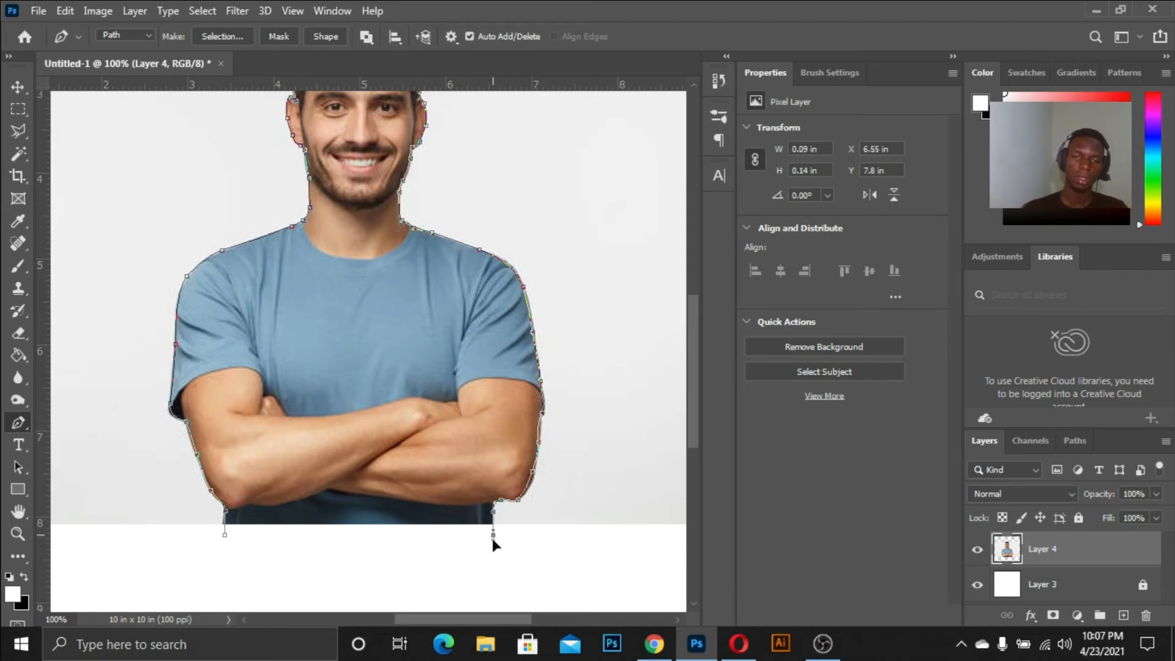
pyautogui.moveTo(224, 534); pyautogui.dragTo(230, 543)
# Convert the closed path into a new anti-aliased selection with a feather radius of 1 pixel
pyautogui.click(242, 35)
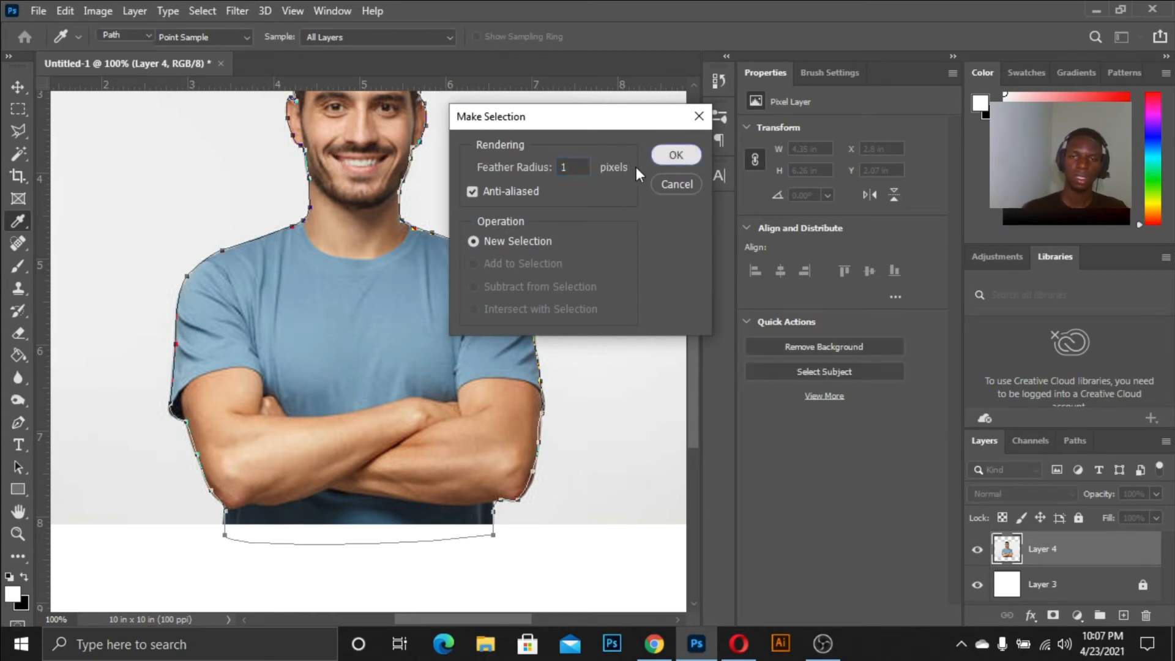
pyautogui.click(672, 156)
pyautogui.hotkey('ctrl', '0')
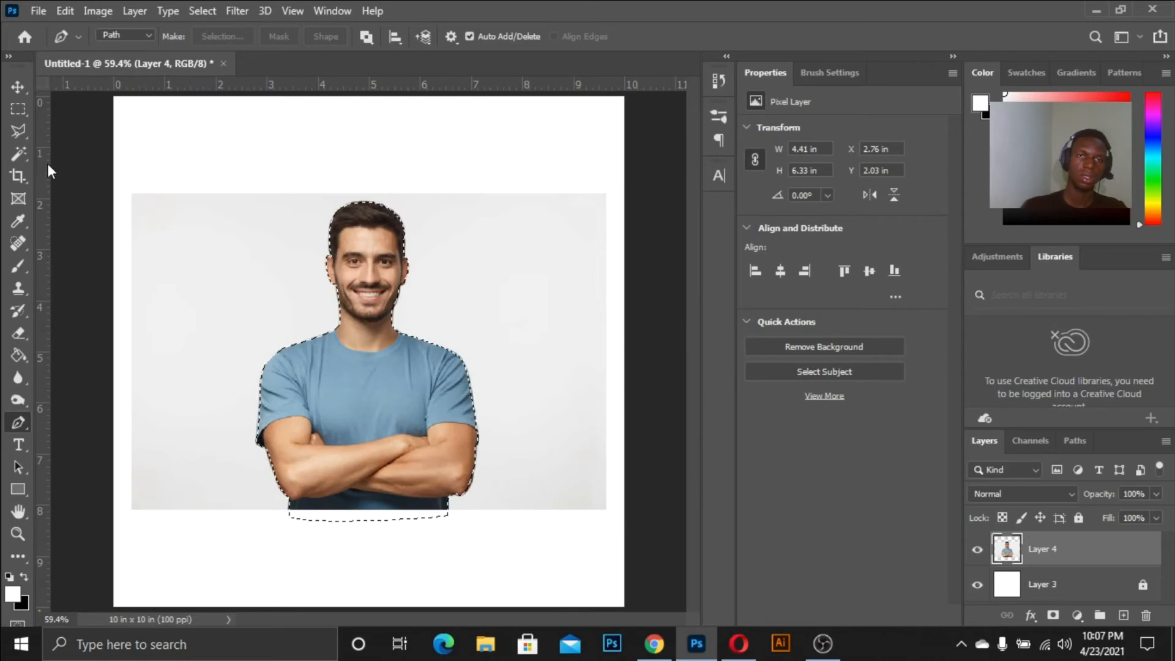
# Invert the selection around the man, delete the grey photo background from his layer, and deselect
pyautogui.click(17, 153)
pyautogui.rightClick(256, 244)
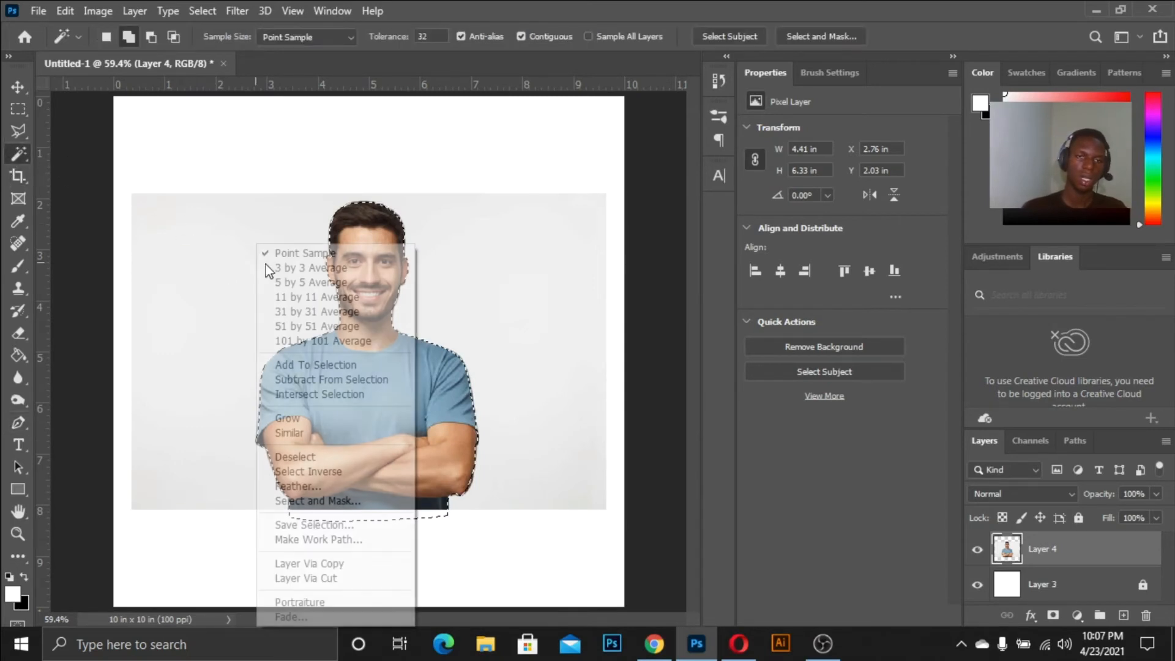
pyautogui.click(354, 471)
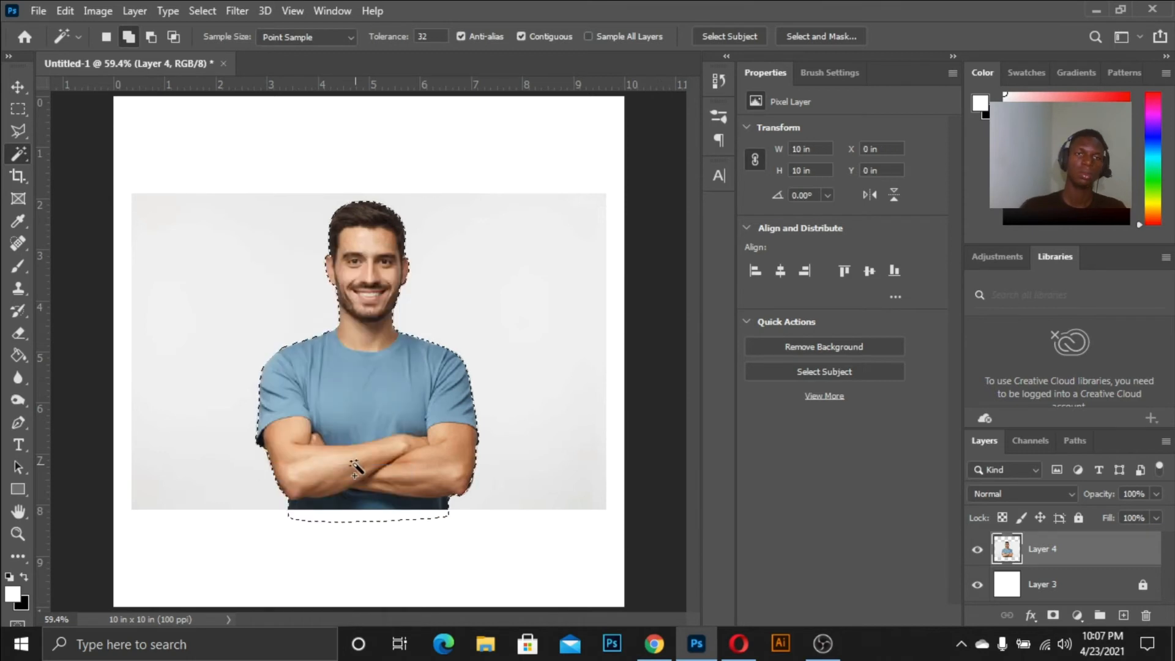
pyautogui.press('Delete')
pyautogui.hotkey('ctrl', 'd')
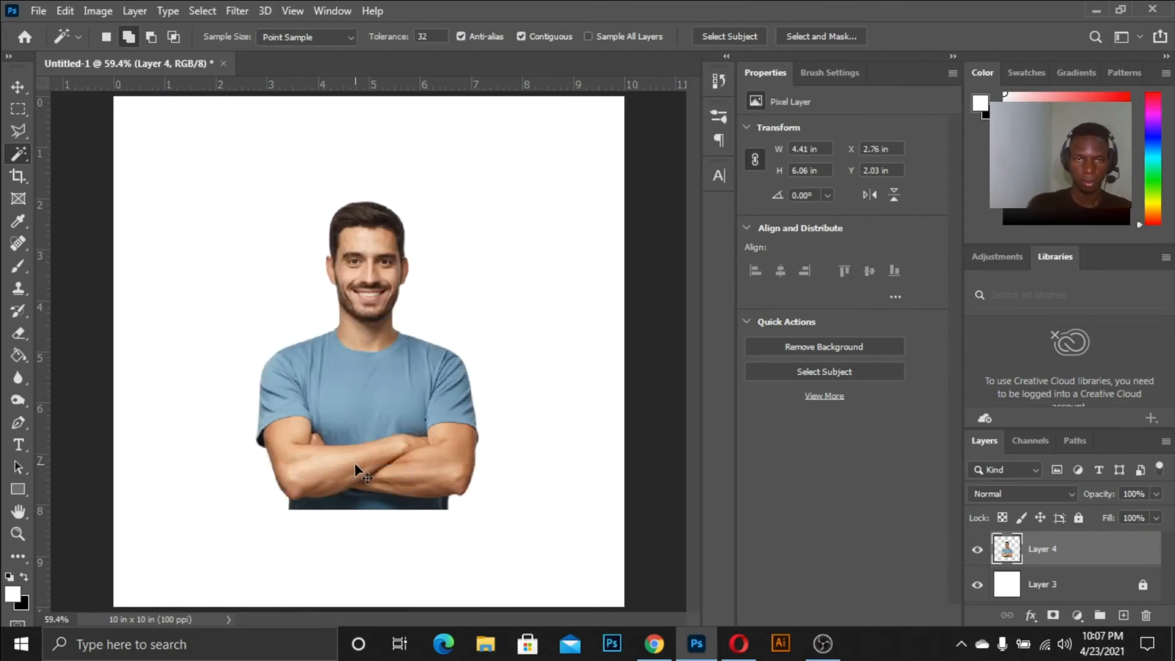
# Delete the layer with the cut-out man, keeping only the white background layer
pyautogui.click(17, 88)
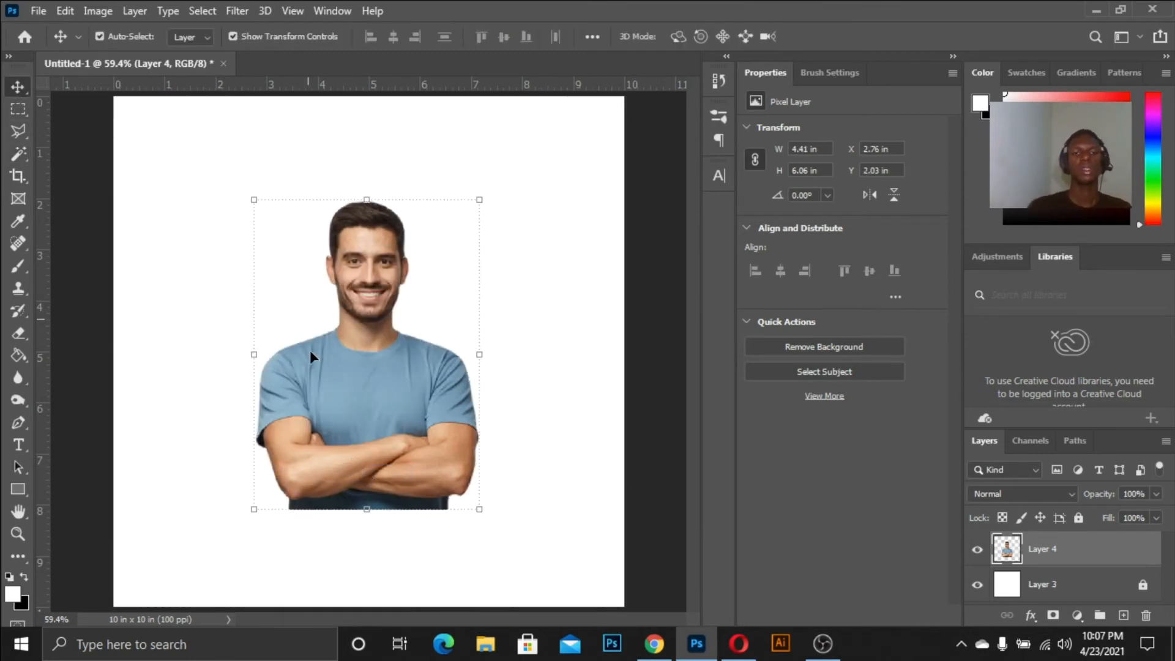
pyautogui.hotkey('ctrl', 'e')
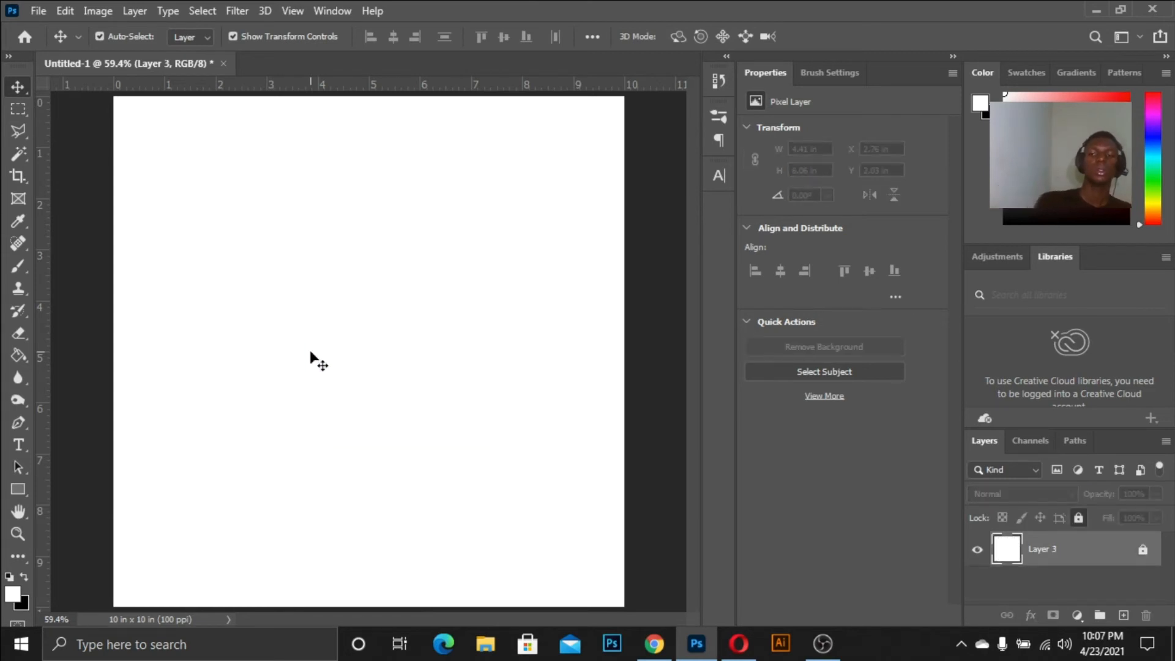
pyautogui.hotkey('ctrl', '-')
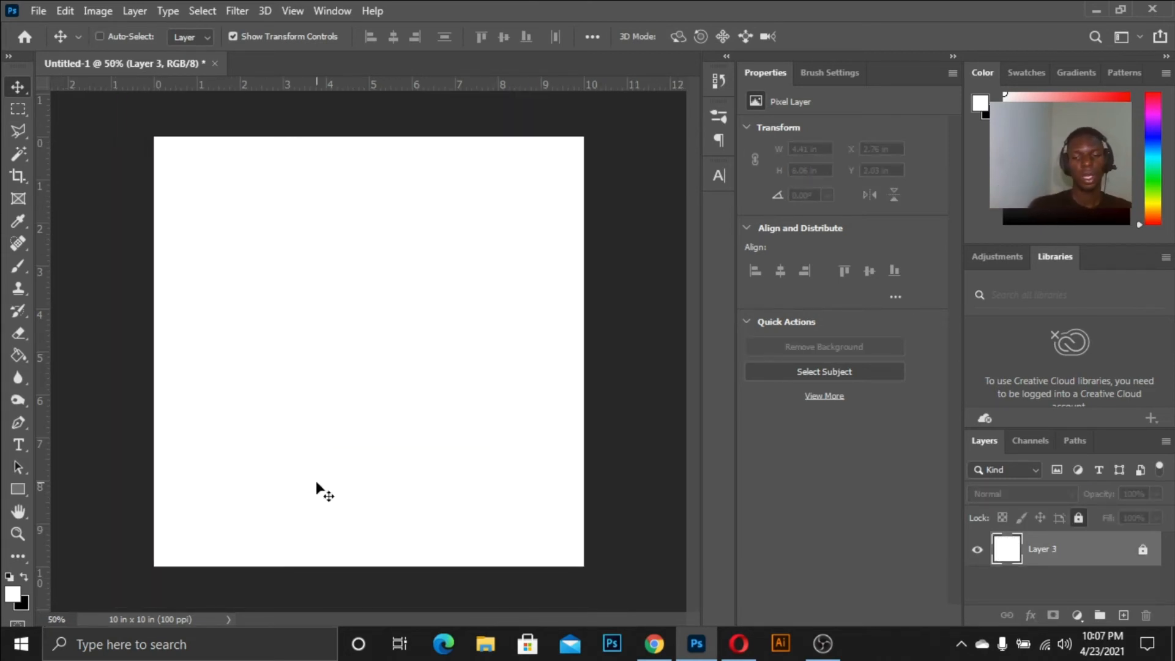
pyautogui.hotkey('ctrl', '0')
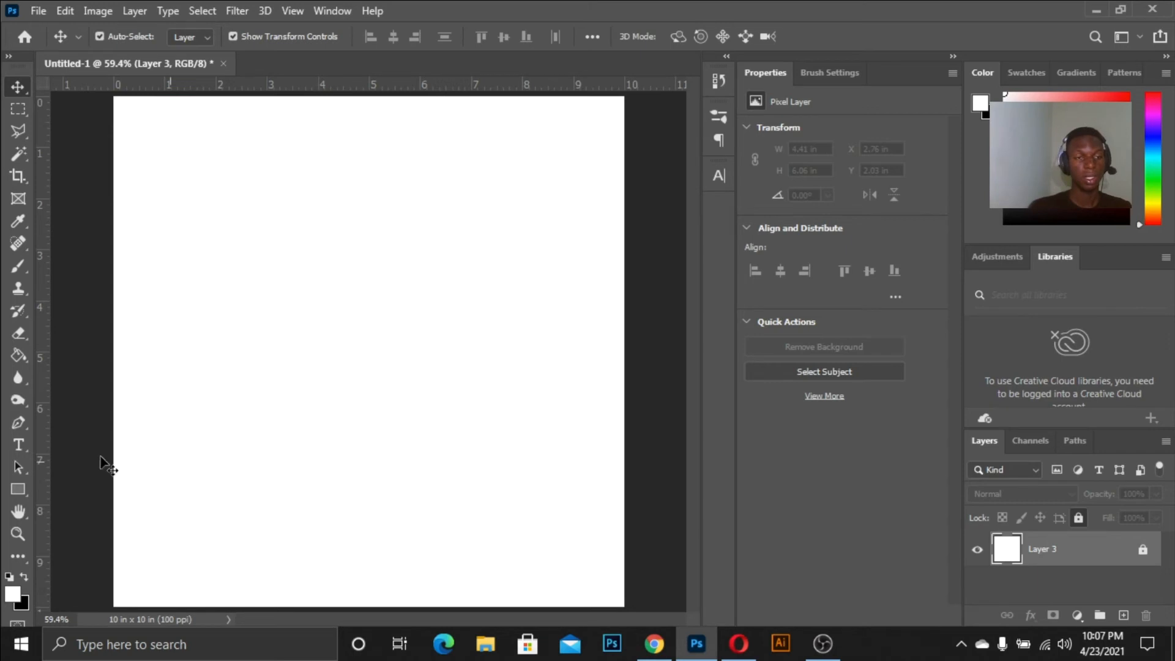
# Look through the Pen tool variants, including the Freeform Pen, Curvature Pen, anchor point and Convert Point tools
pyautogui.click(26, 418)
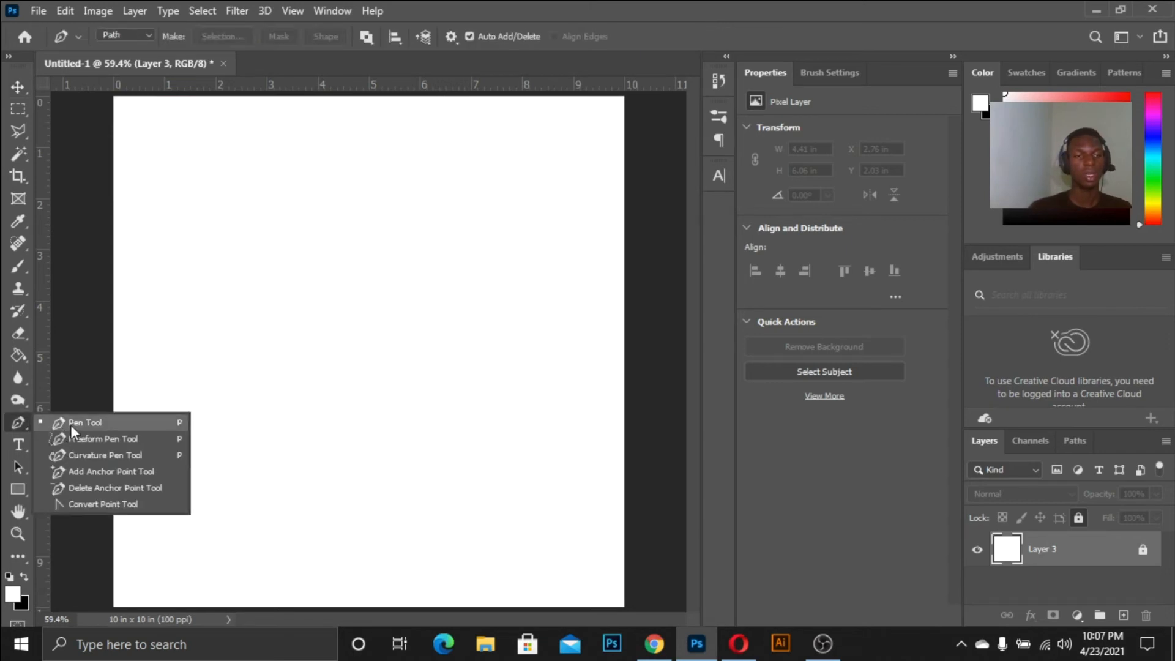
pyautogui.click(71, 422)
pyautogui.hotkey('ctrl', '-')
pyautogui.hotkey('ctrl', '+')
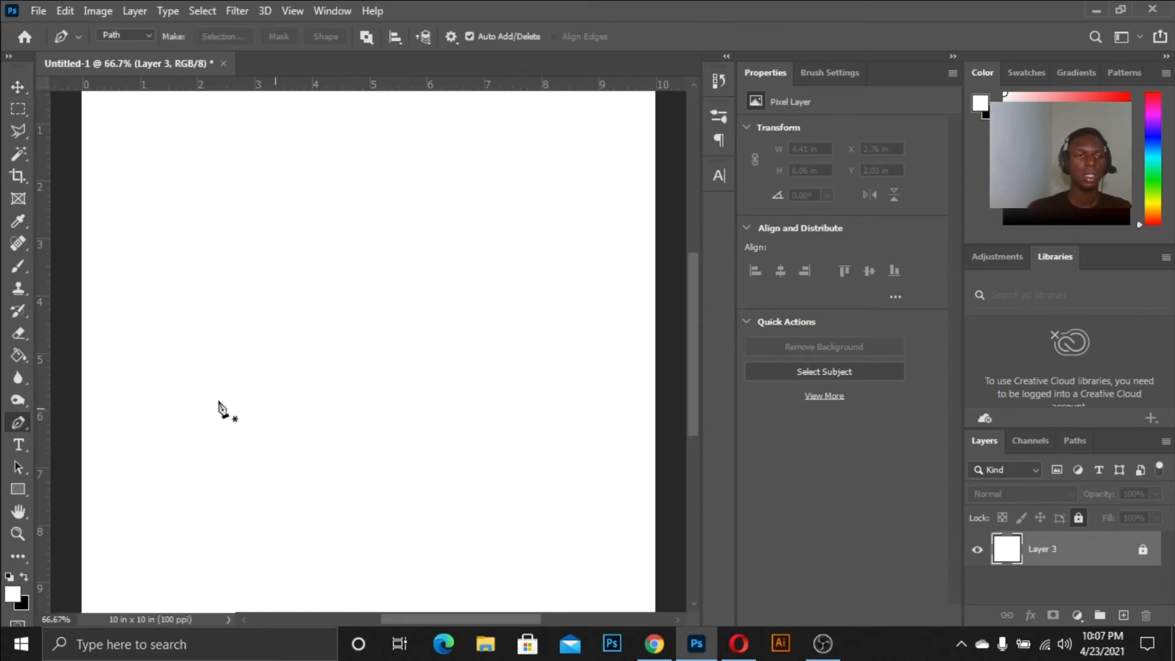
pyautogui.click(25, 427)
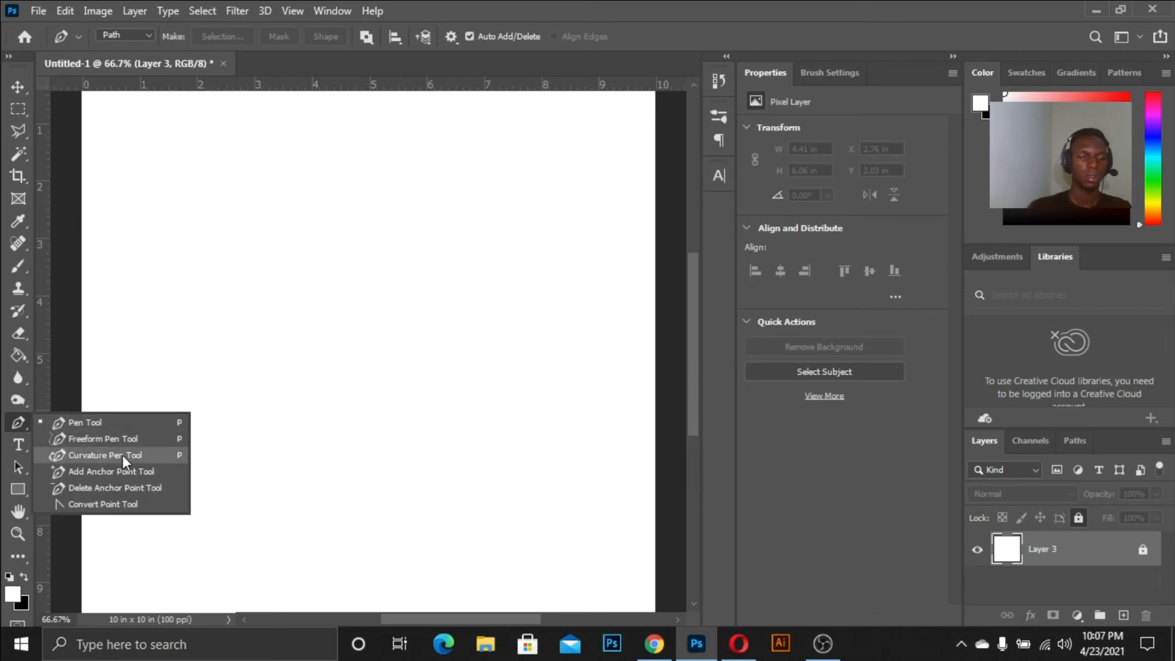
pyautogui.click(114, 424)
pyautogui.click(19, 423)
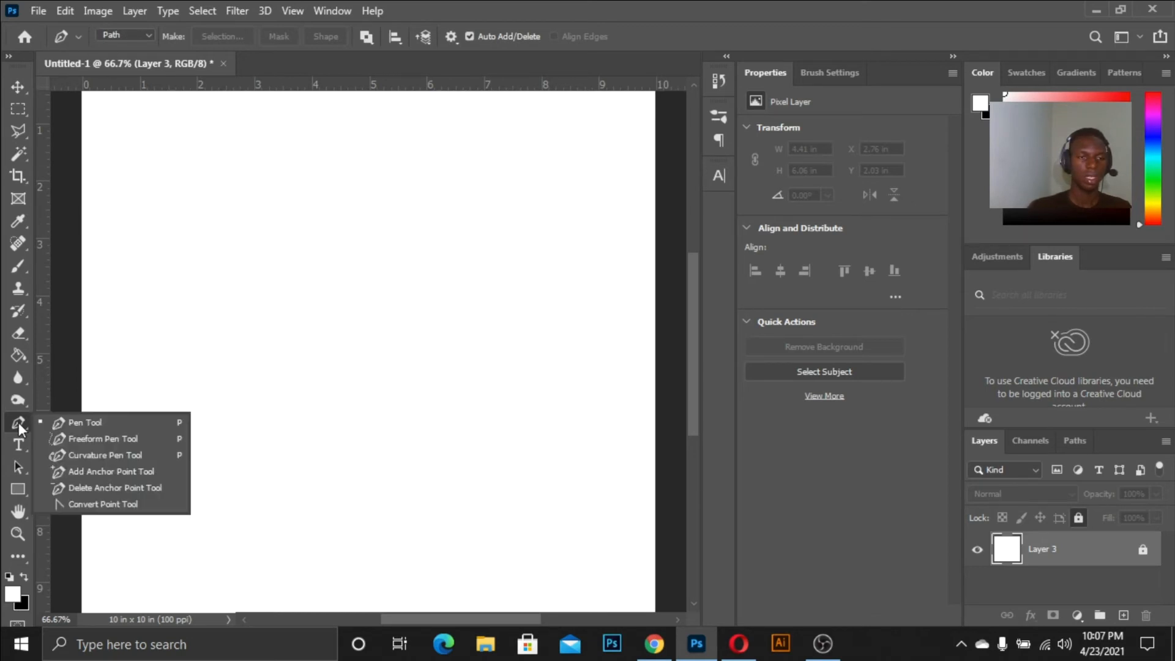
pyautogui.click(93, 423)
pyautogui.click(26, 443)
pyautogui.click(19, 425)
# Add a line of white point text with the presenter's name on the white canvas, using Gotham Medium
pyautogui.click(21, 447)
pyautogui.hotkey('ctrl', '0')
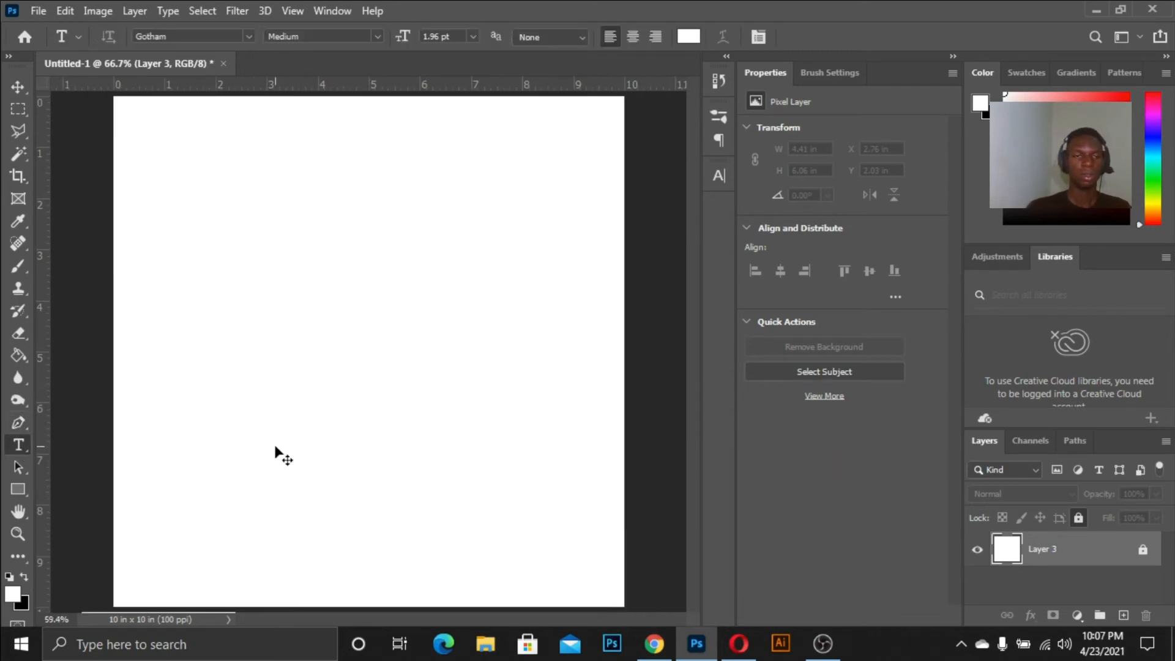
pyautogui.hotkey('ctrl', '-')
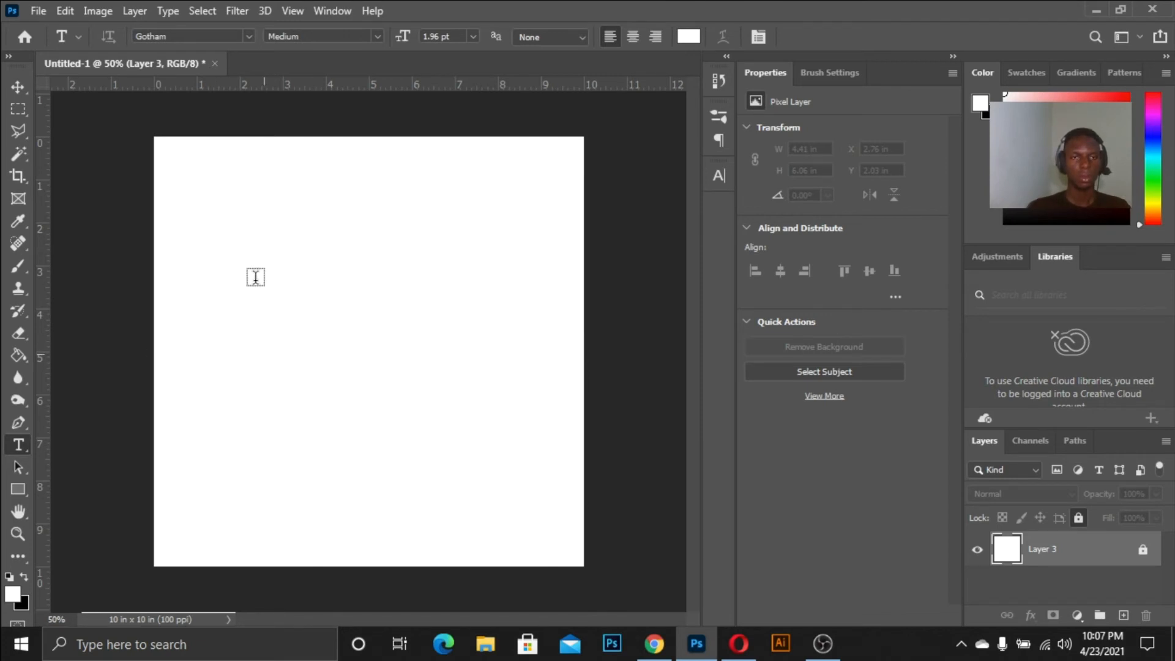
pyautogui.click(274, 352)
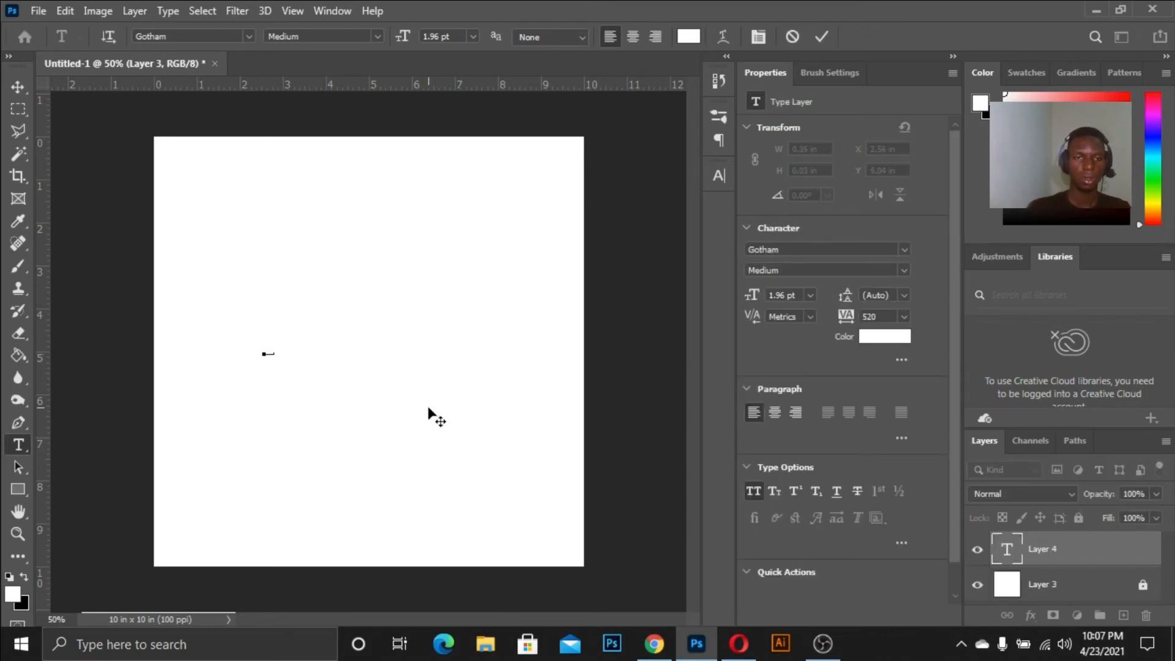
pyautogui.click(14, 88)
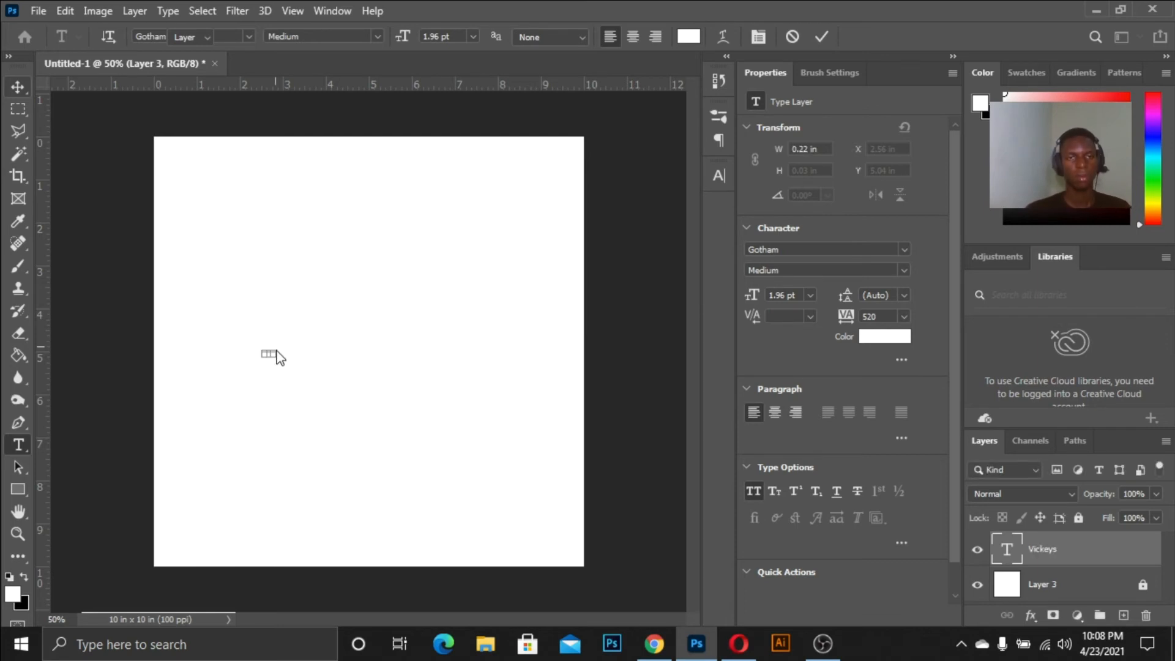
# Scale the tiny name text up to about 5.48 in wide, a font size of 48.37 pt
pyautogui.hotkey('ctrl', 't')
pyautogui.moveTo(275, 350); pyautogui.dragTo(494, 240)
pyautogui.press('Return')
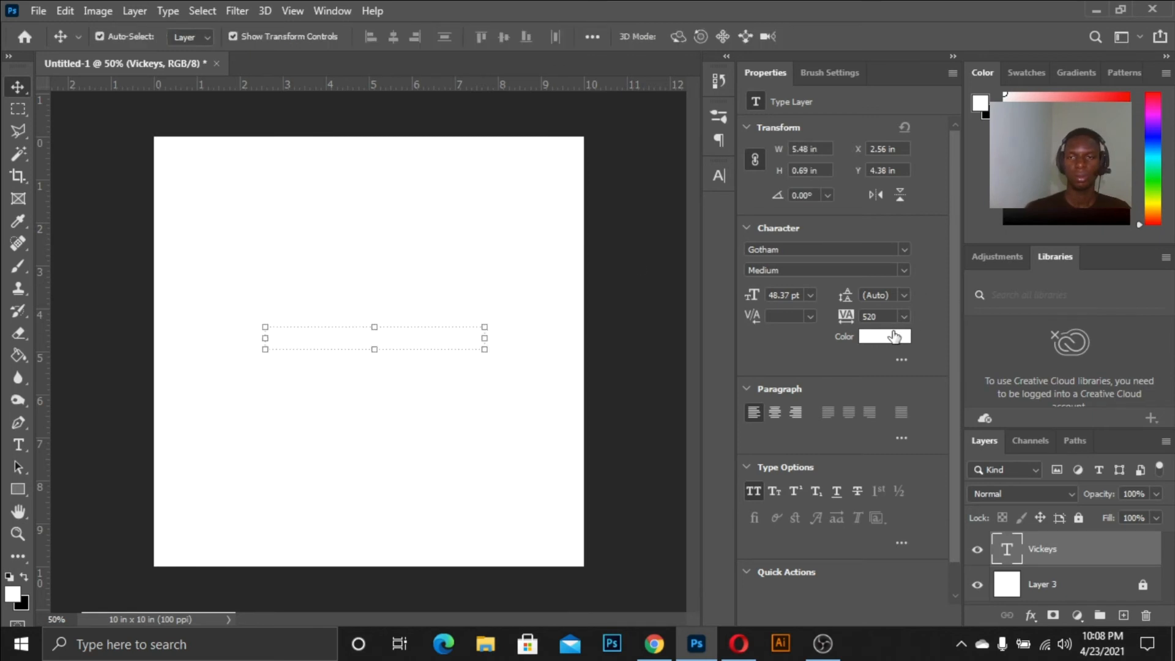
# Recolour the name text black and move it near the canvas centre, to about X 2.36 in and Y 4.73 in
pyautogui.click(885, 336)
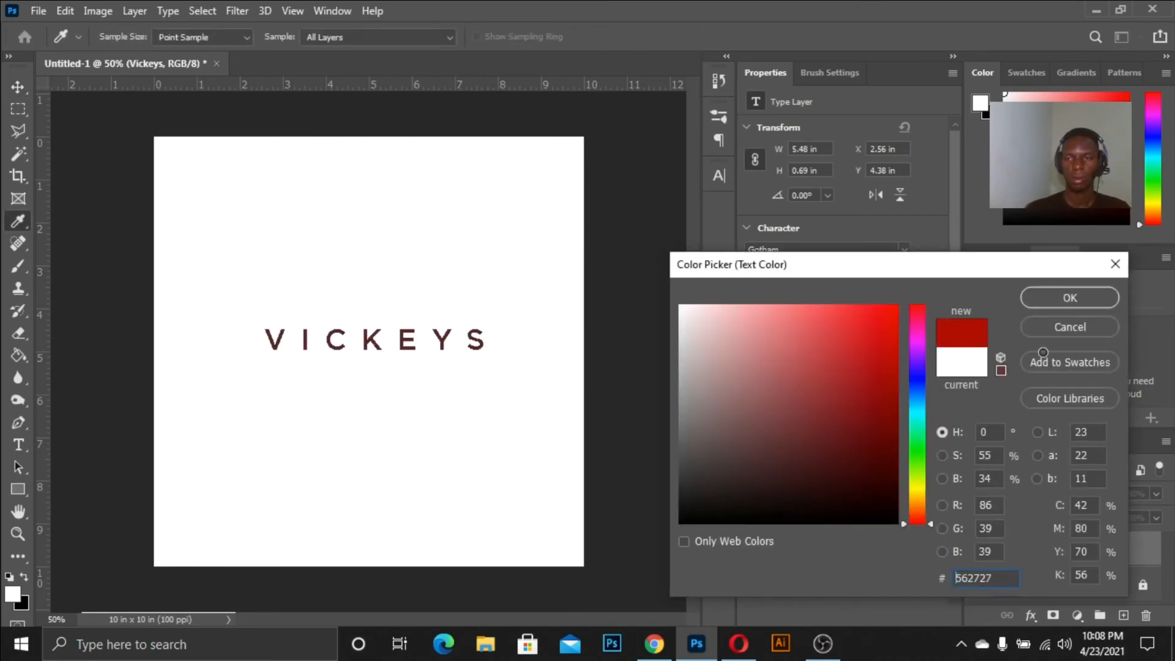
pyautogui.click(1058, 298)
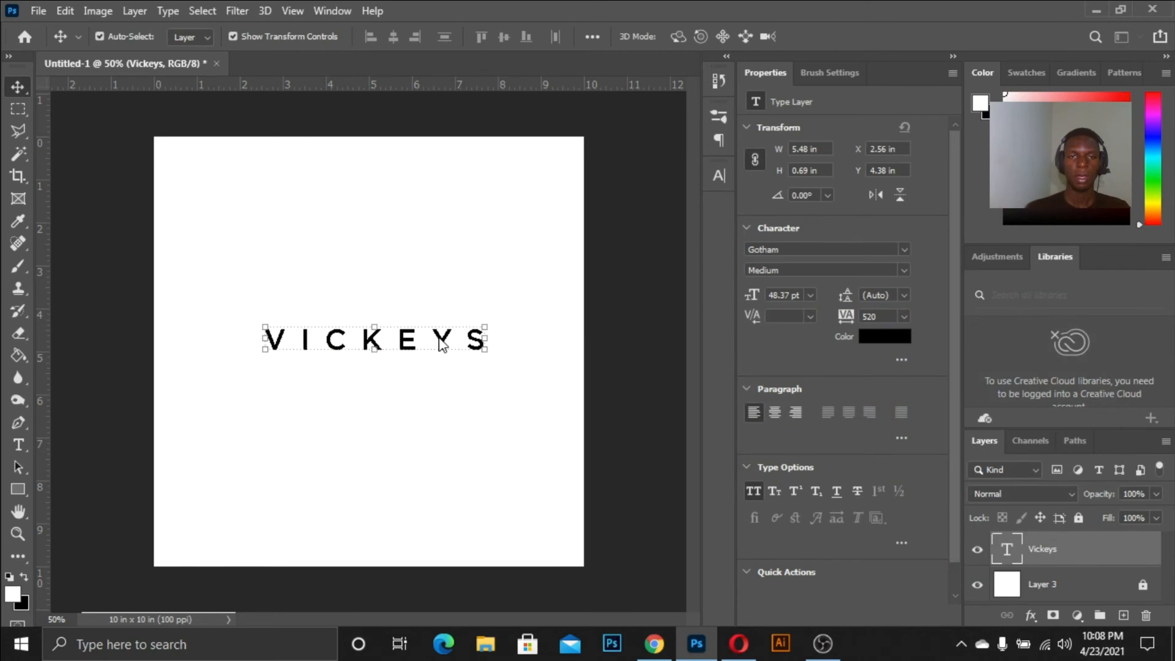
pyautogui.moveTo(445, 346)
pyautogui.mouseDown()
pyautogui.moveTo(426, 367)
pyautogui.moveTo(425, 356)
pyautogui.moveTo(436, 362)
pyautogui.mouseUp()
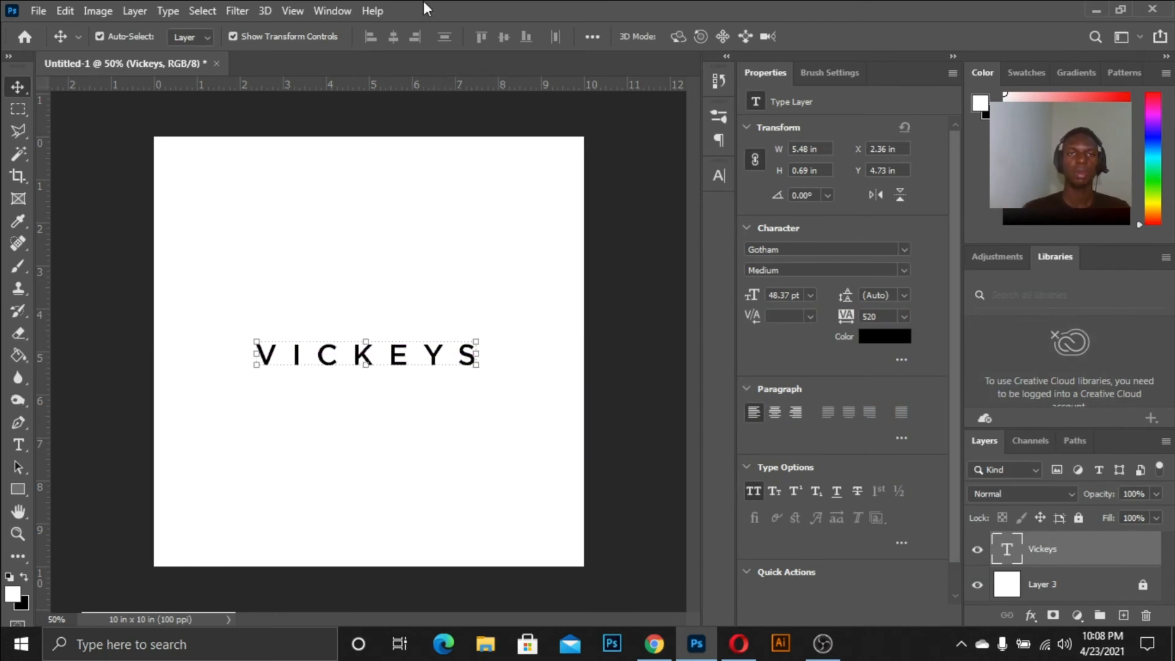
# Hide the Properties panel and show it again, and reselect the name text
pyautogui.click(327, 2)
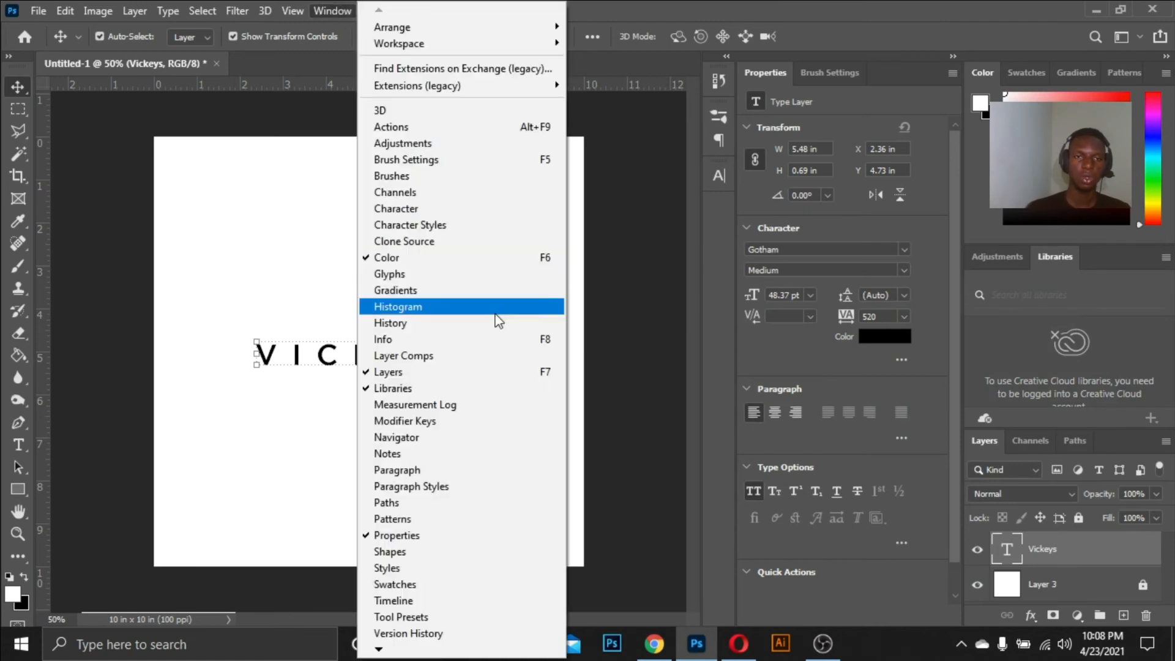
pyautogui.click(431, 546)
pyautogui.click(322, 12)
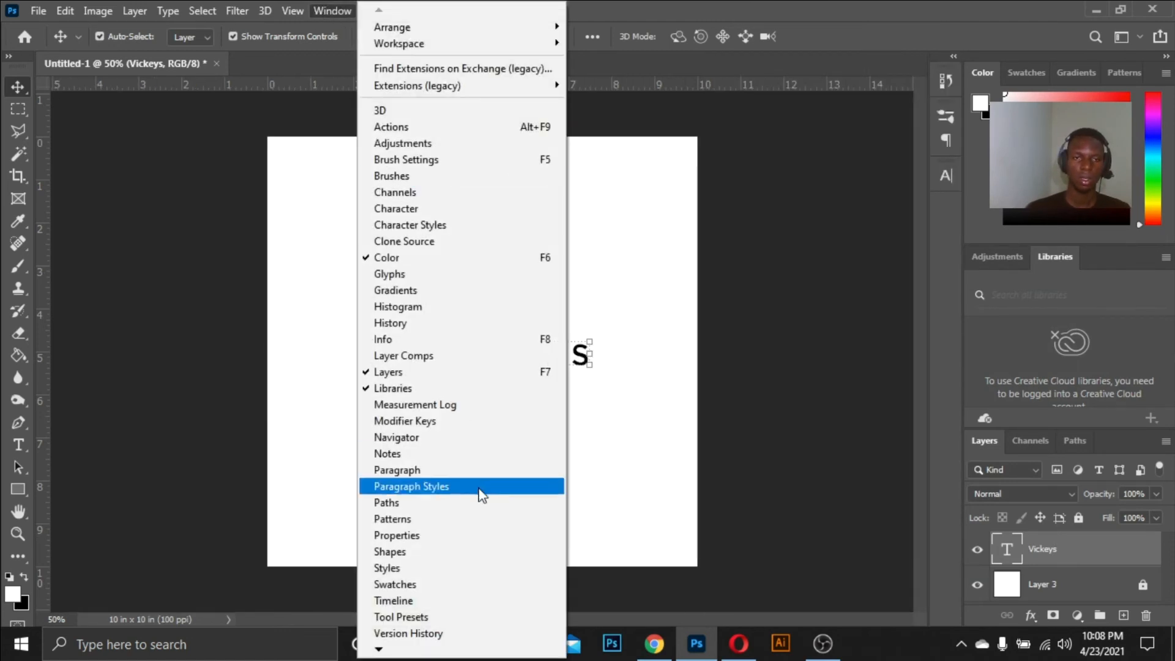
pyautogui.click(432, 535)
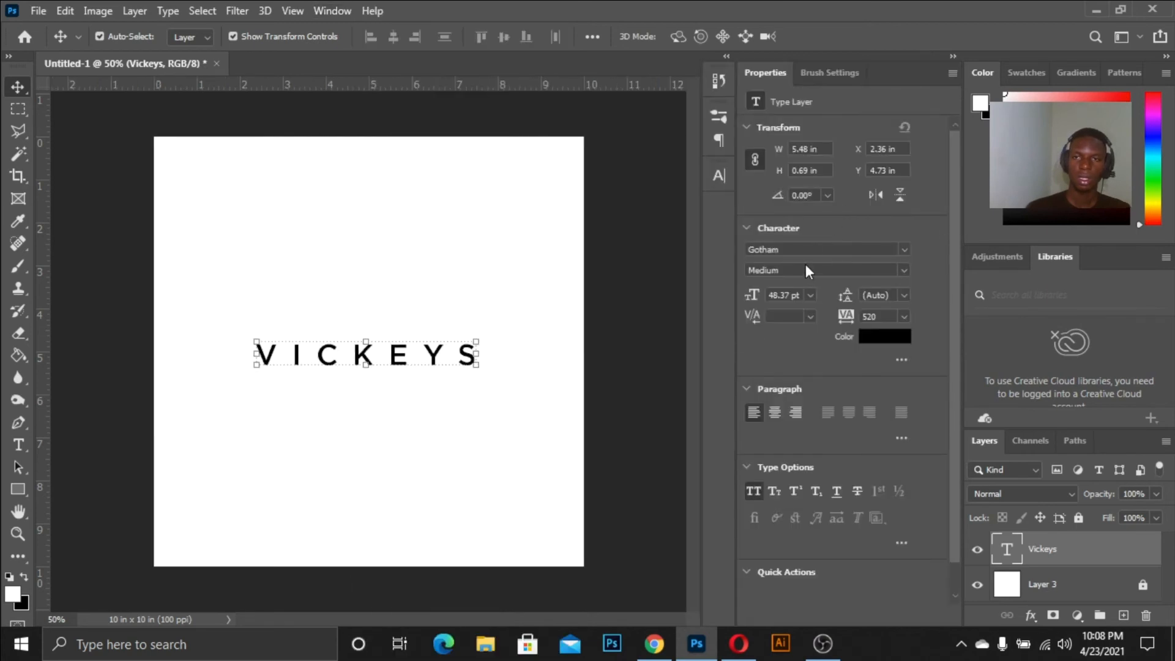
pyautogui.click(488, 266)
pyautogui.click(436, 356)
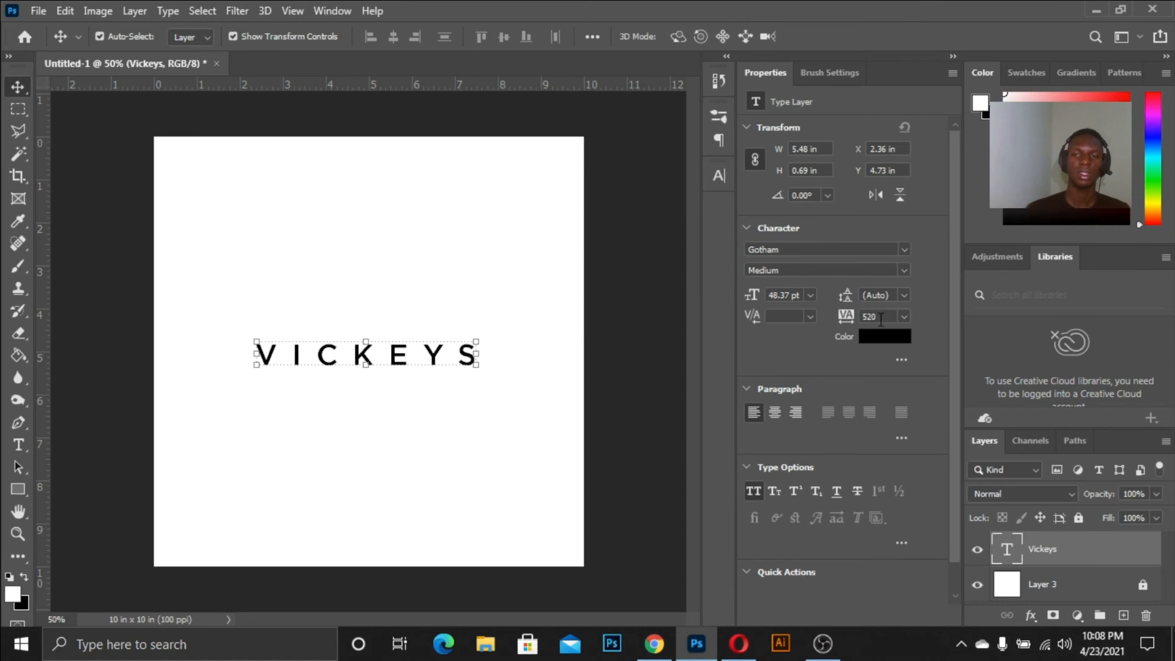
# Try tracking values of 4780 and 0 on the name text
pyautogui.moveTo(847, 317); pyautogui.dragTo(842, 319)
pyautogui.write('4780')
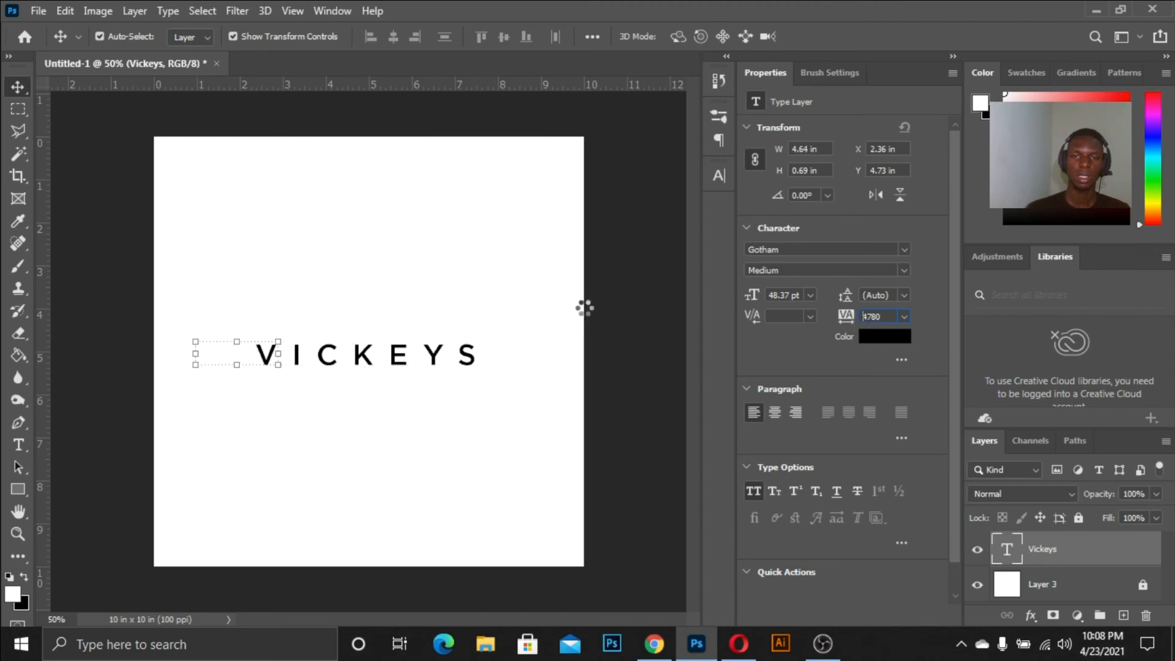
pyautogui.press('Return')
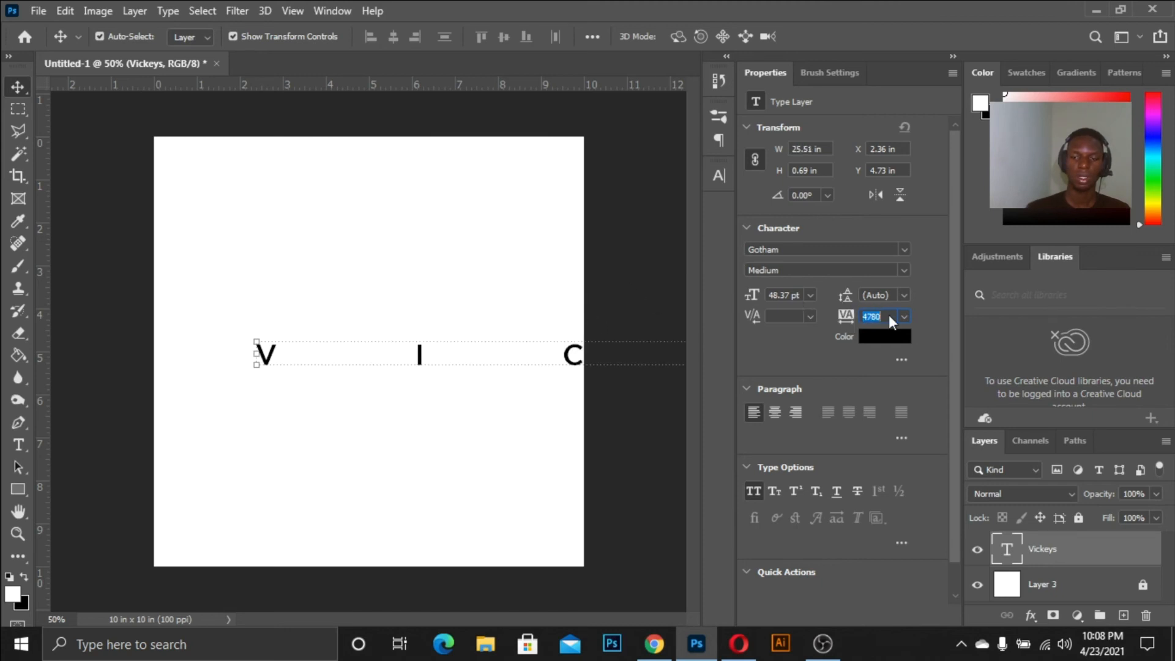
pyautogui.write('0')
pyautogui.press('Return')
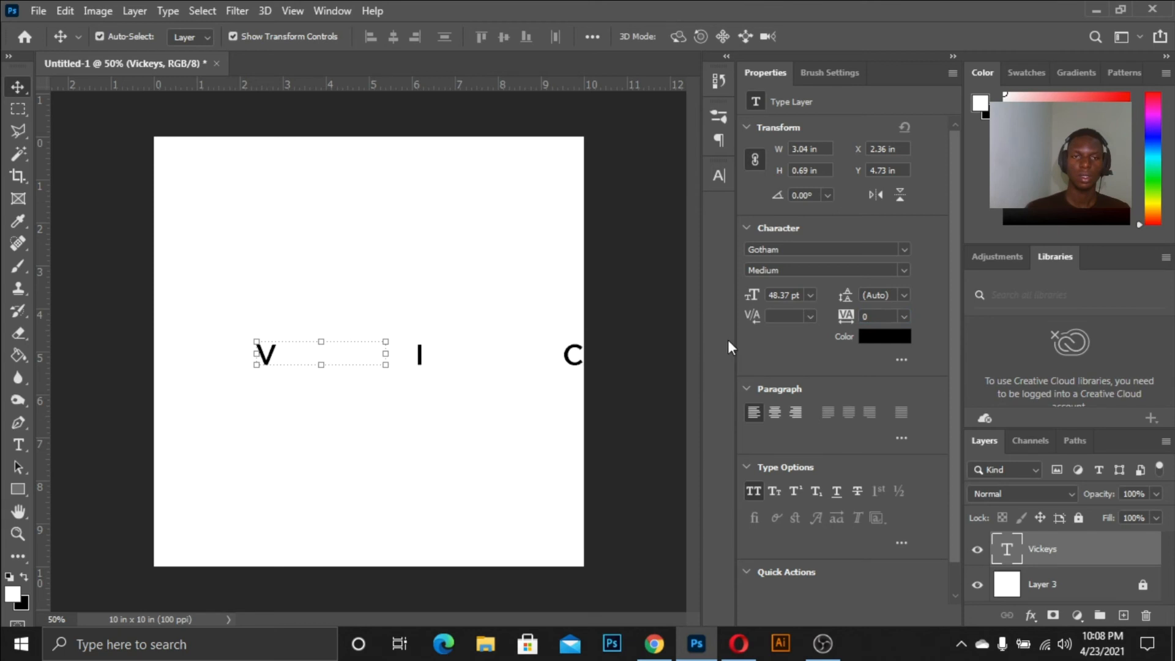
# Set the name text's tracking to 400
pyautogui.moveTo(842, 325); pyautogui.dragTo(861, 317)
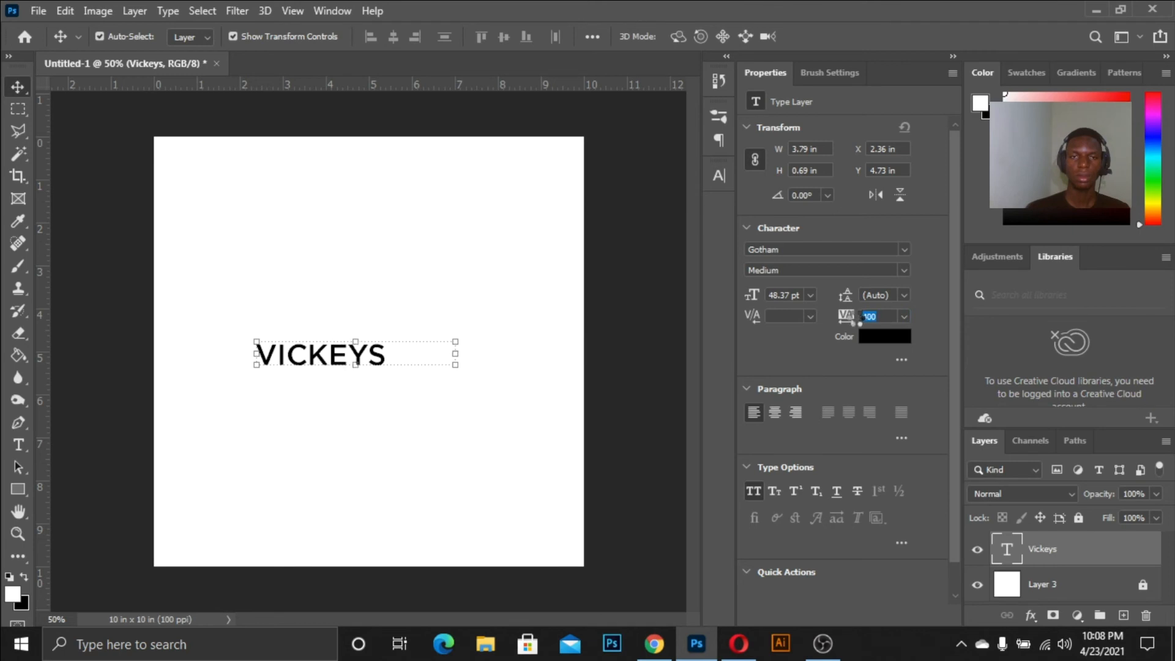
pyautogui.click(450, 256)
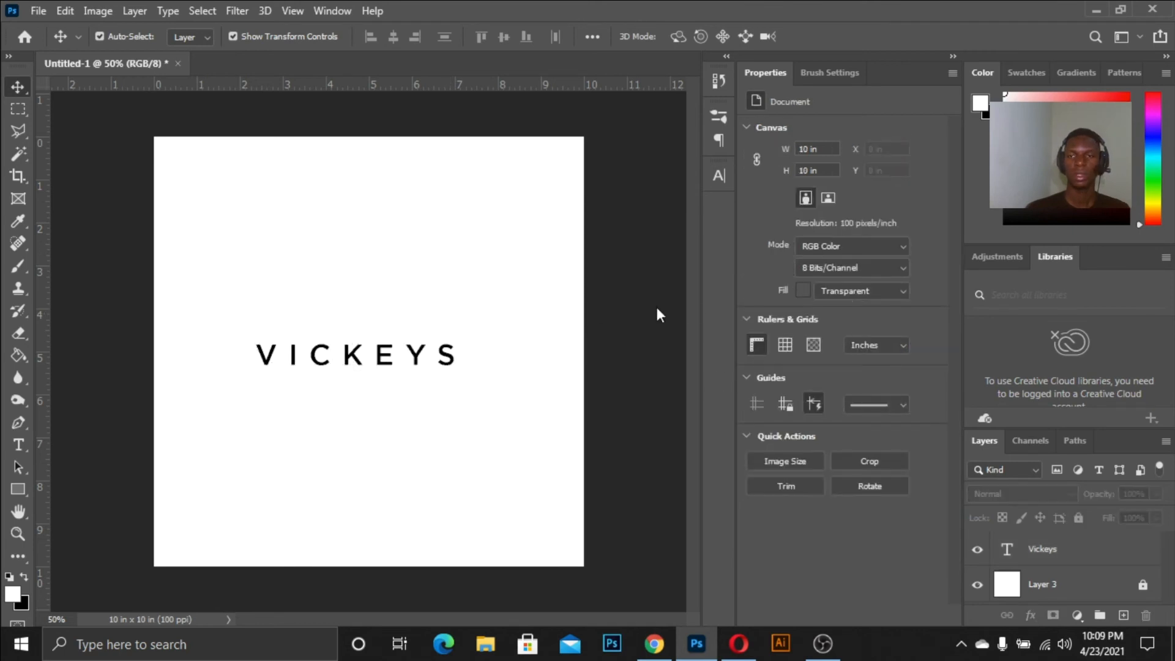
pyautogui.click(418, 354)
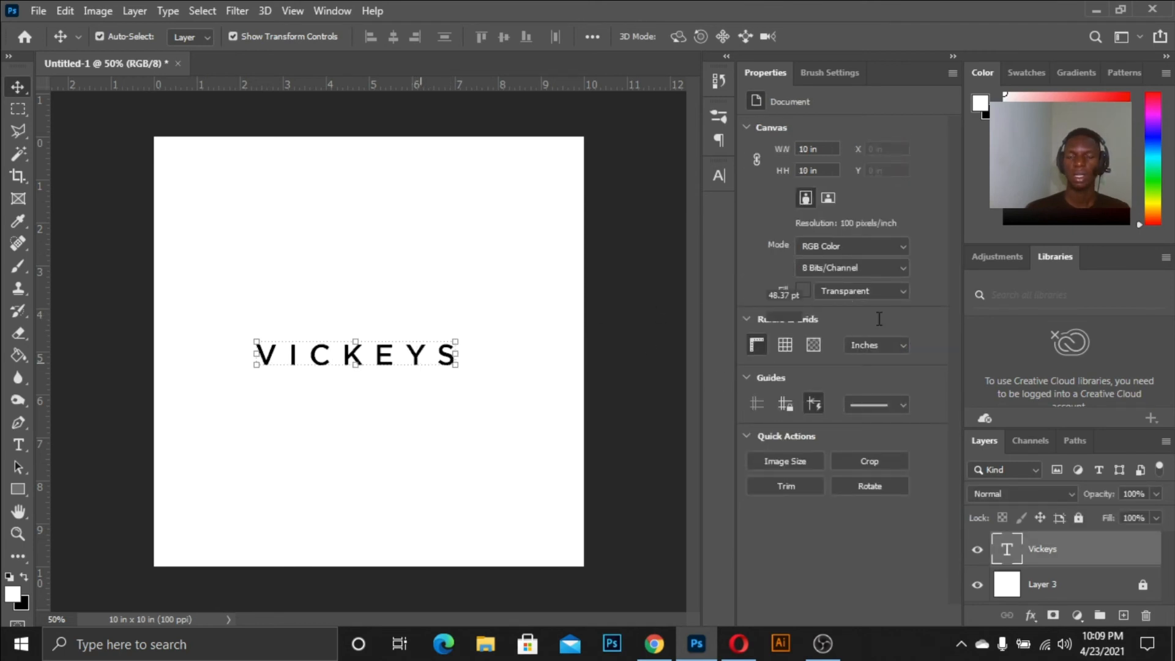
# Add a second line reading "IS MY NAME" beneath the name in the existing text
pyautogui.press('t')
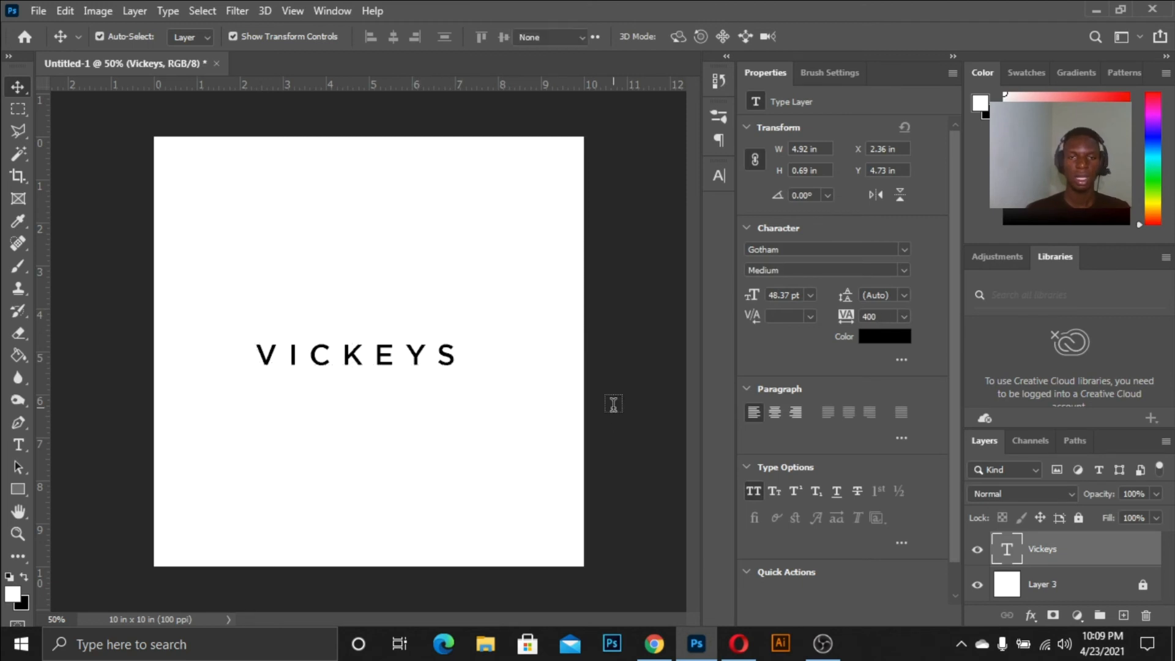
pyautogui.click(445, 355)
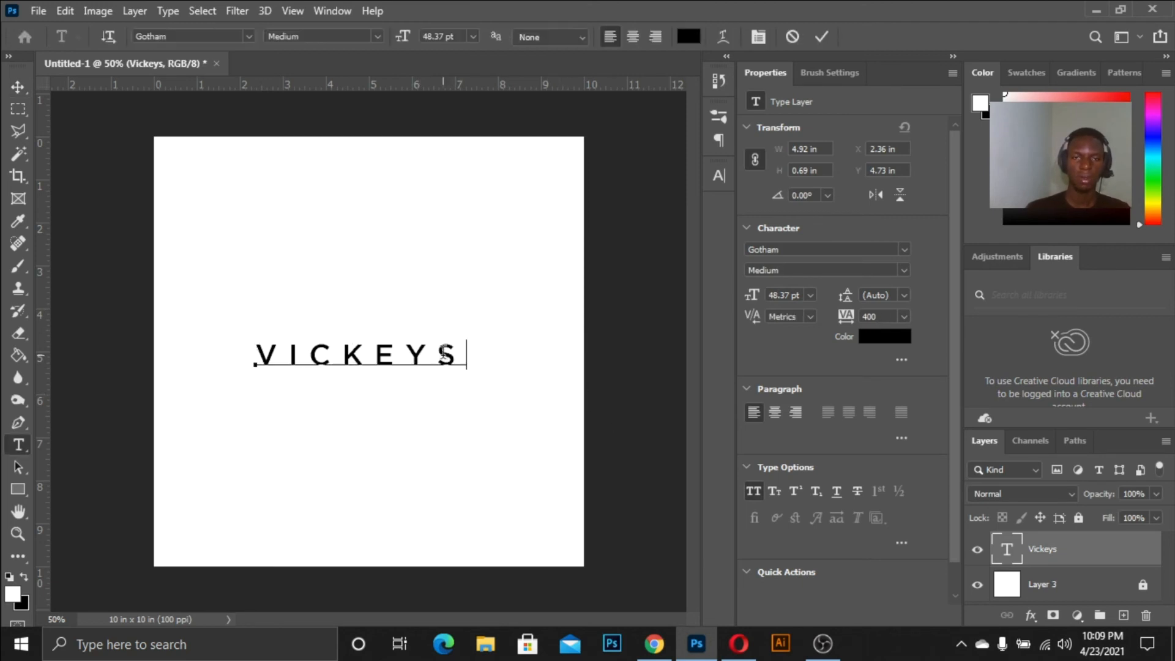
pyautogui.press('Right')
pyautogui.press('Return')
pyautogui.write('B')
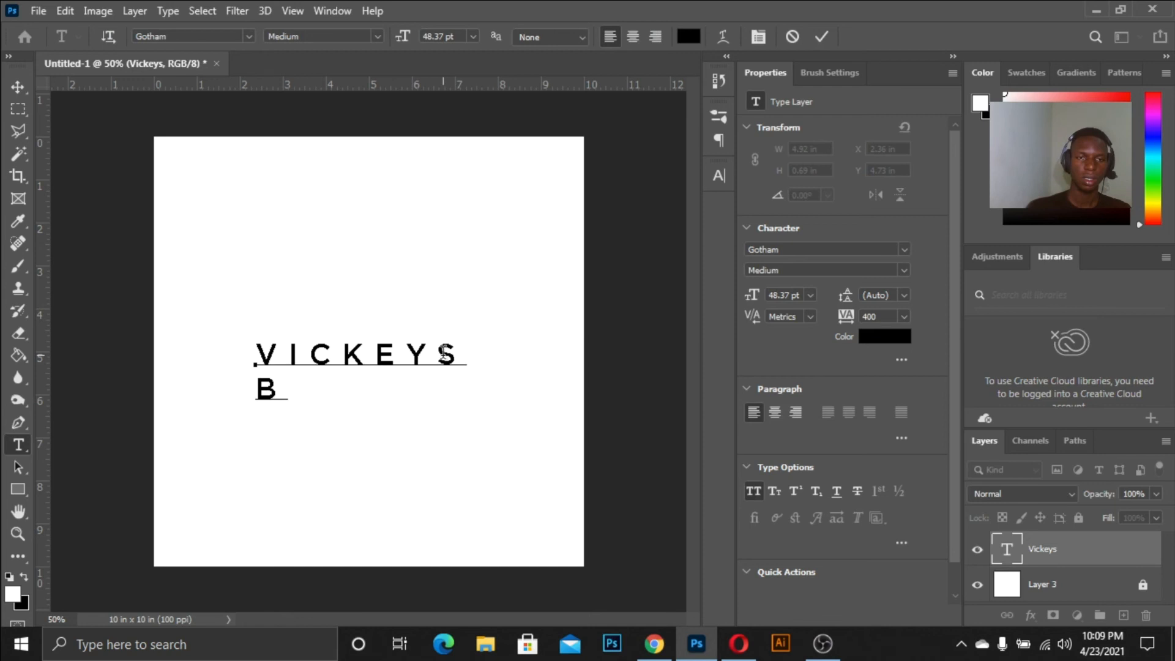
pyautogui.write('=S')
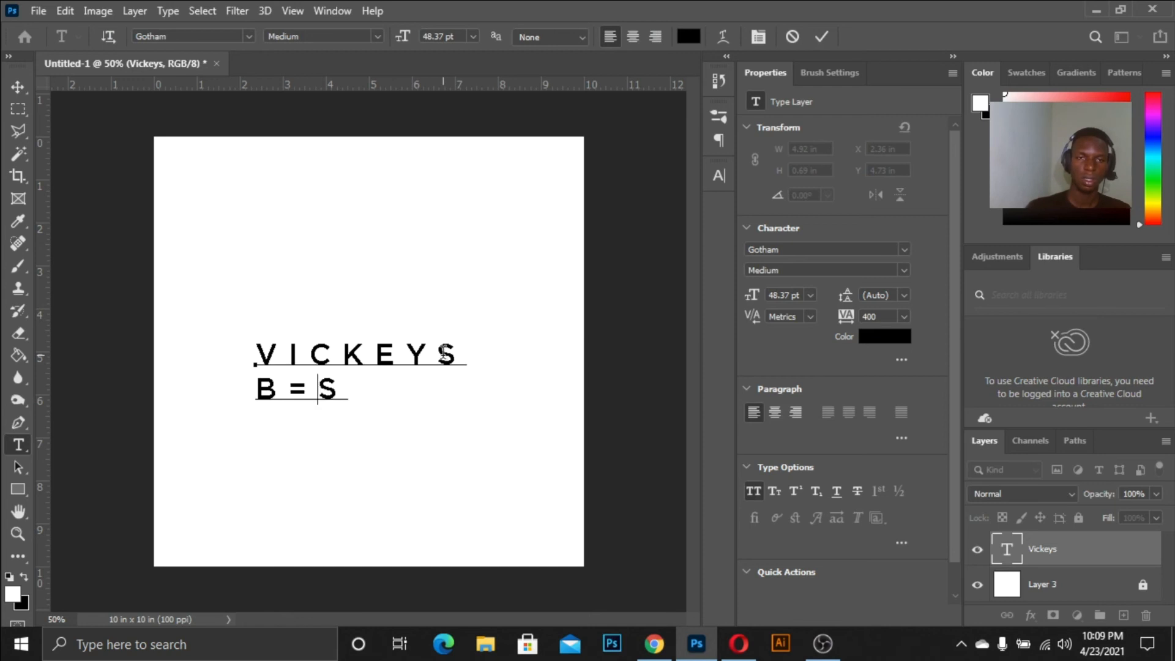
pyautogui.hotkey('ctrl', 'z')
pyautogui.write('IS ')
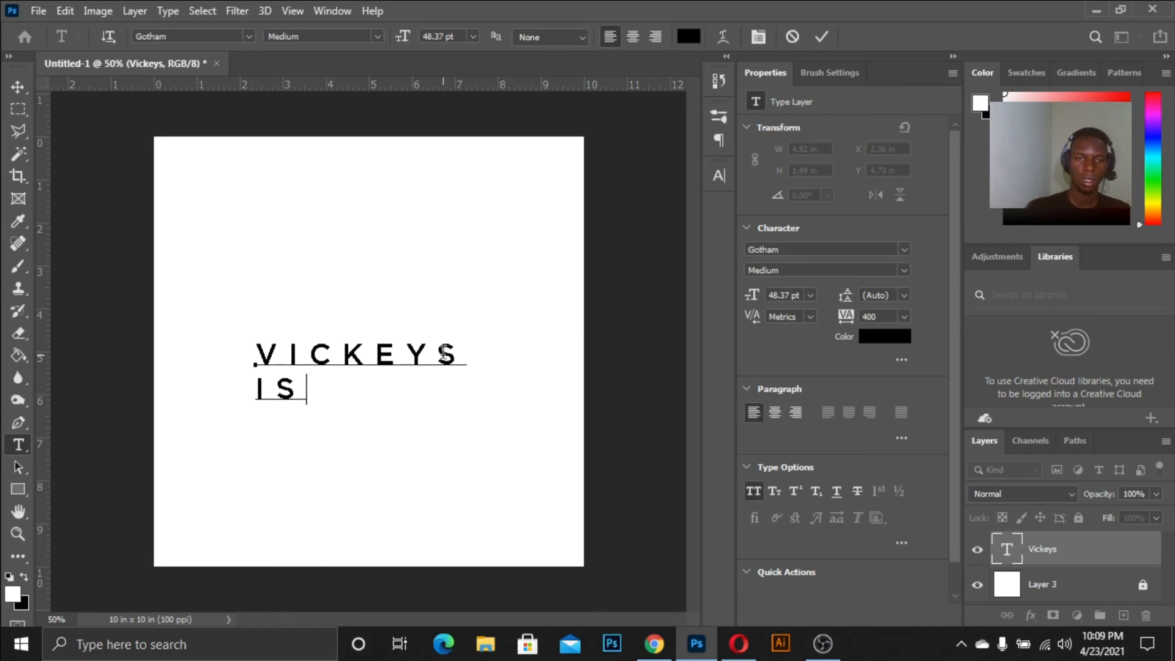
pyautogui.write('MY NAME')
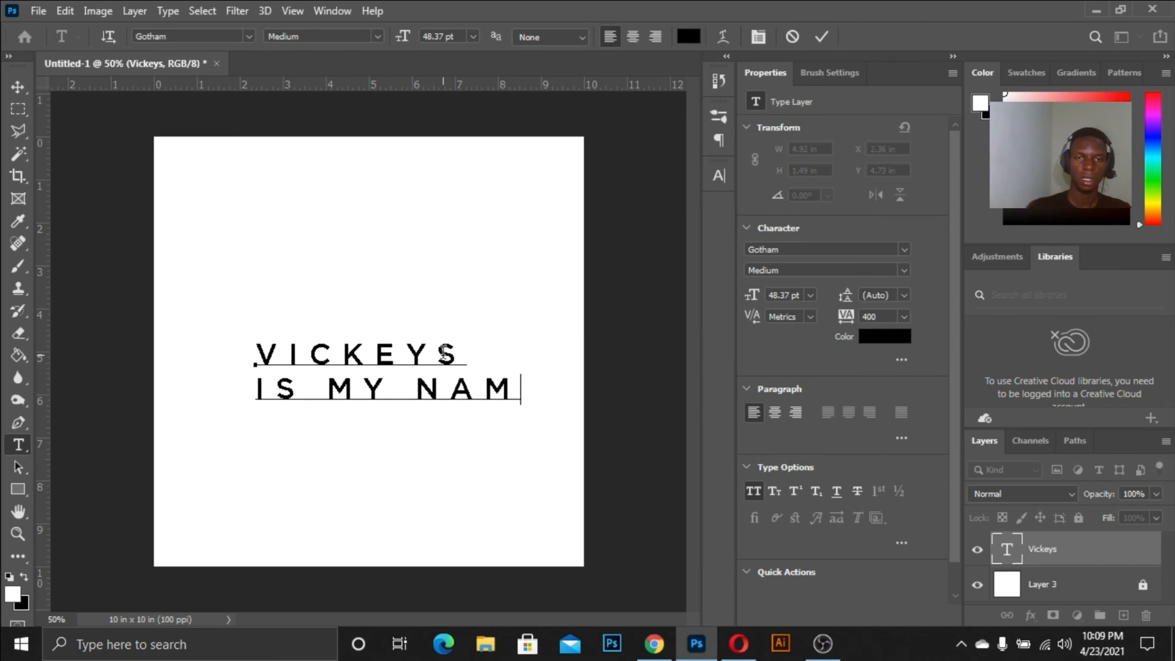
pyautogui.click(24, 87)
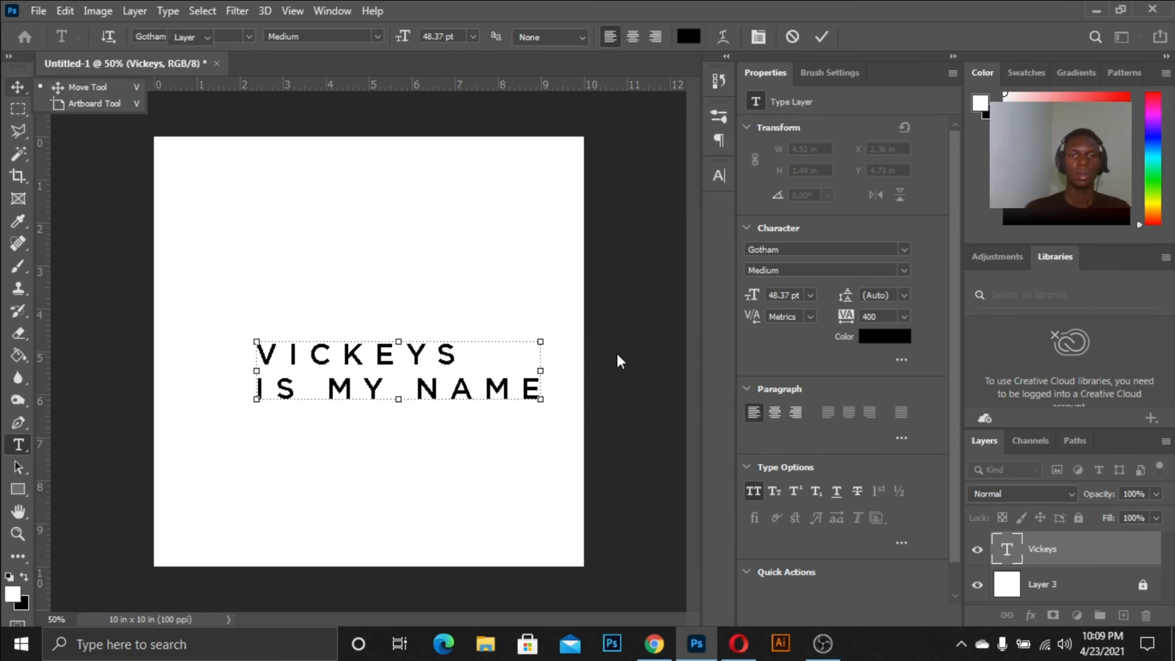
# Try leading values of 10 pt and 18 pt, set 36 pt, and move the two-line text to about X 1.71 in
pyautogui.click(907, 293)
pyautogui.click(887, 367)
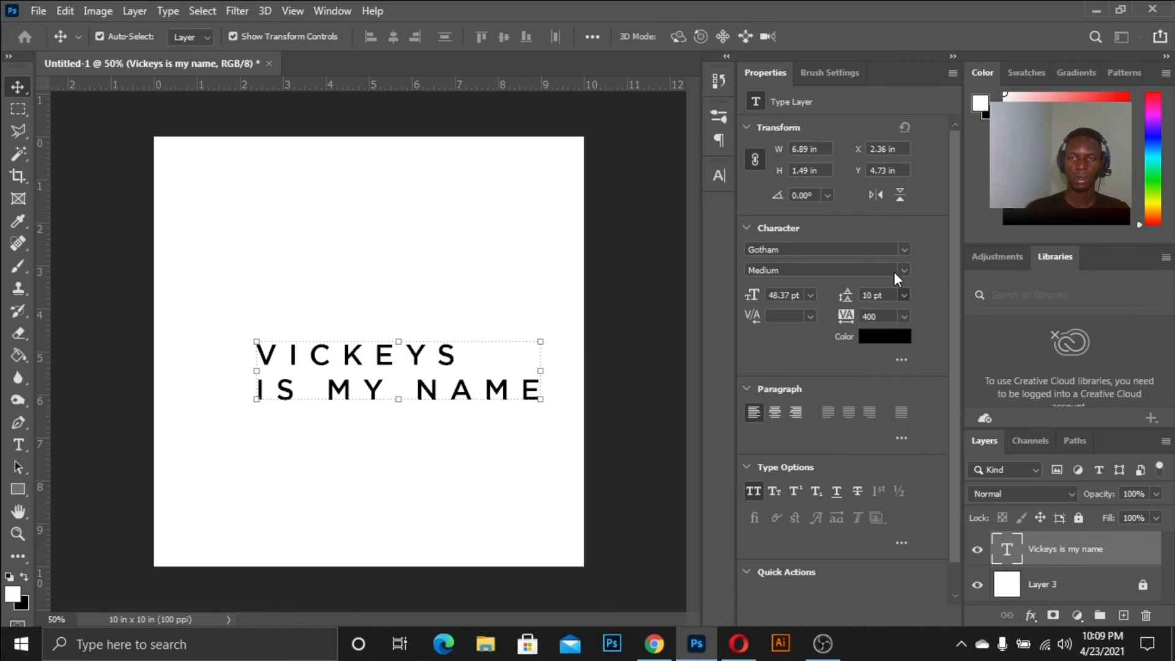
pyautogui.click(904, 293)
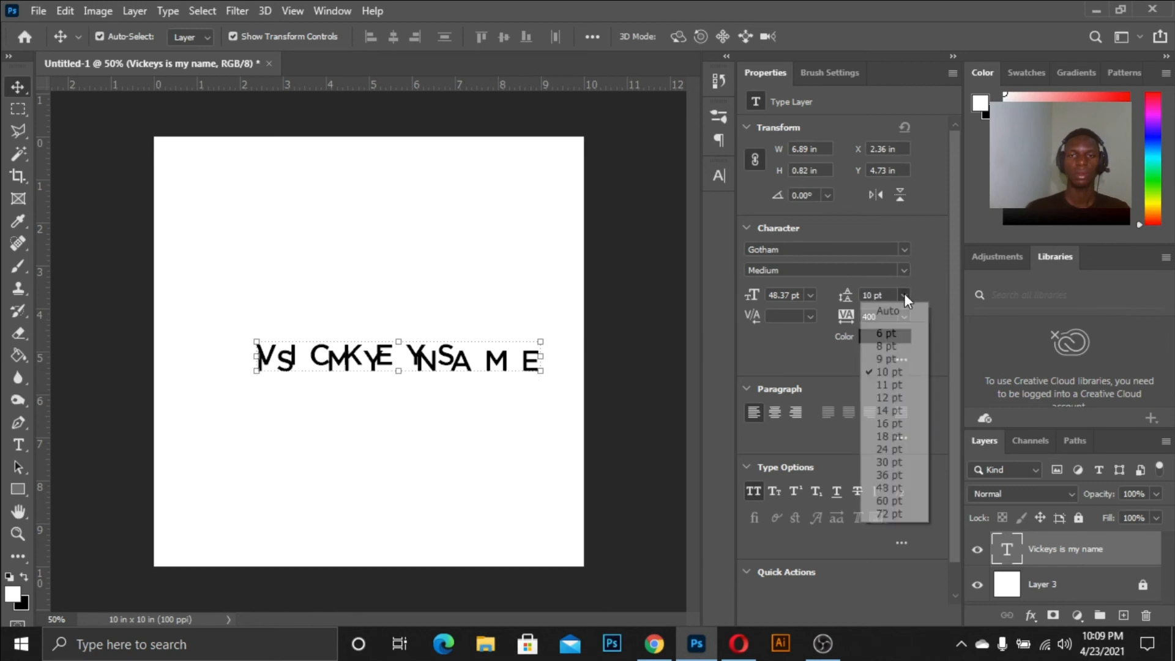
pyautogui.click(900, 435)
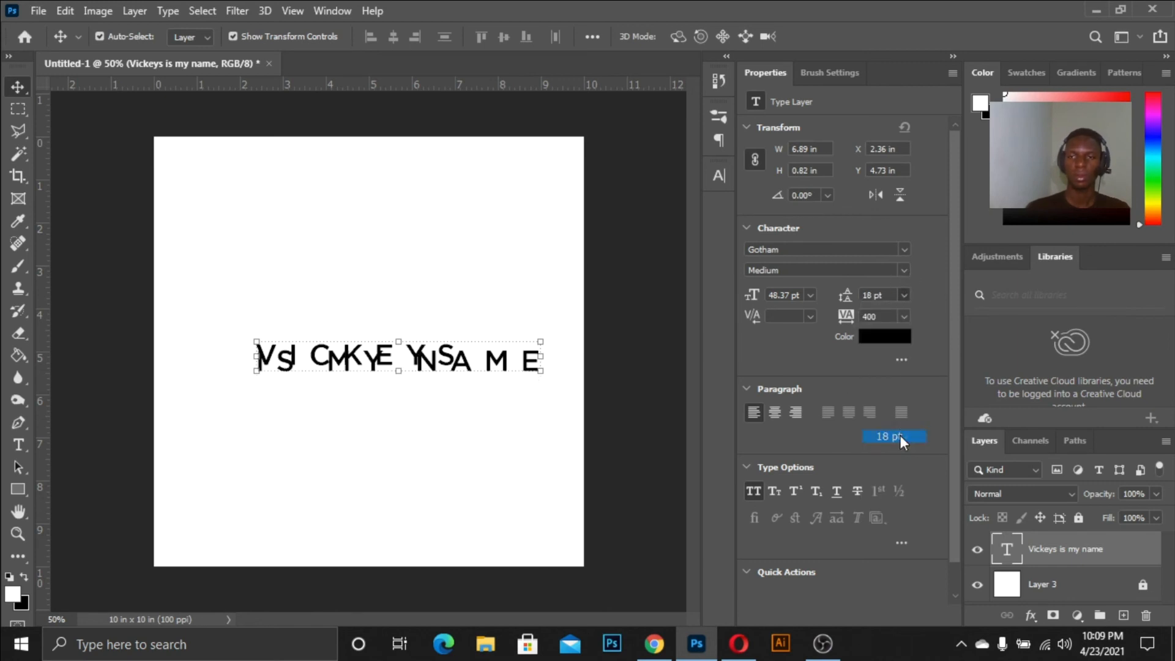
pyautogui.click(909, 298)
pyautogui.click(895, 472)
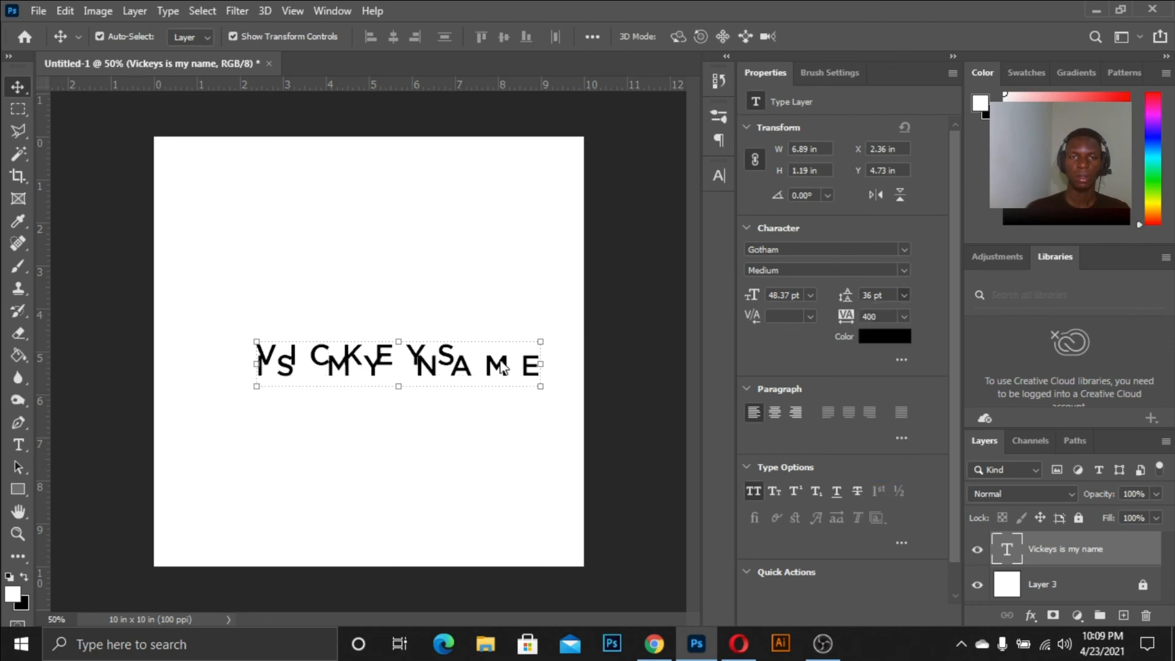
pyautogui.moveTo(434, 366); pyautogui.dragTo(407, 366)
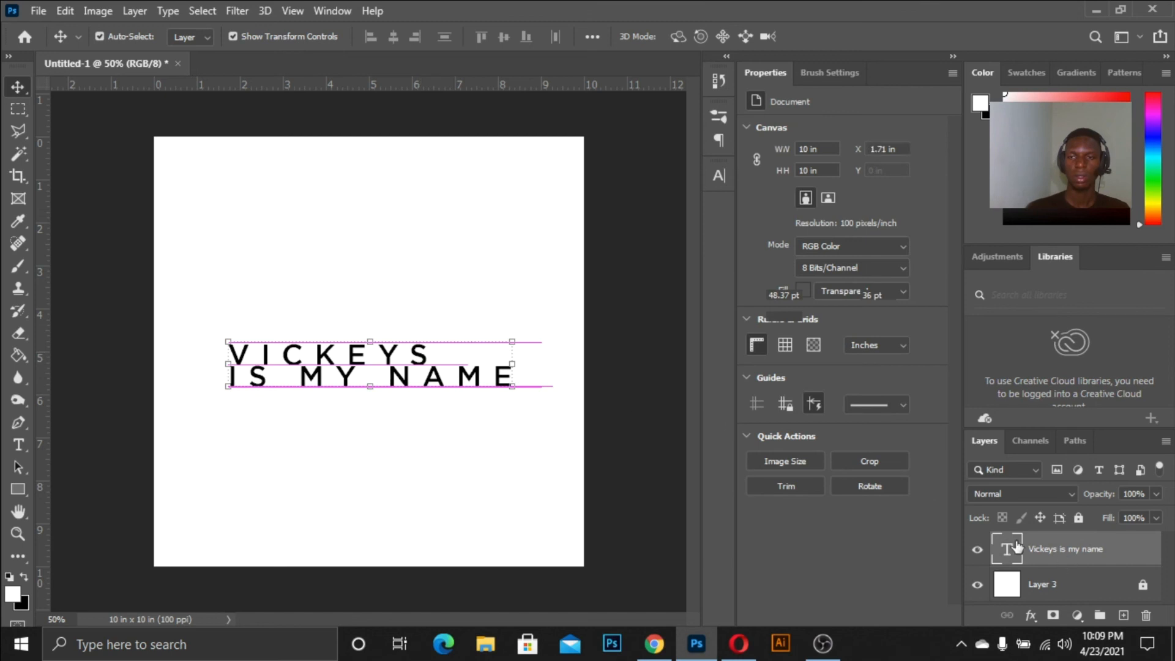
# Delete the second text line and move the remaining name text to about X 2.72 in and Y 4.73 in
pyautogui.press('t')
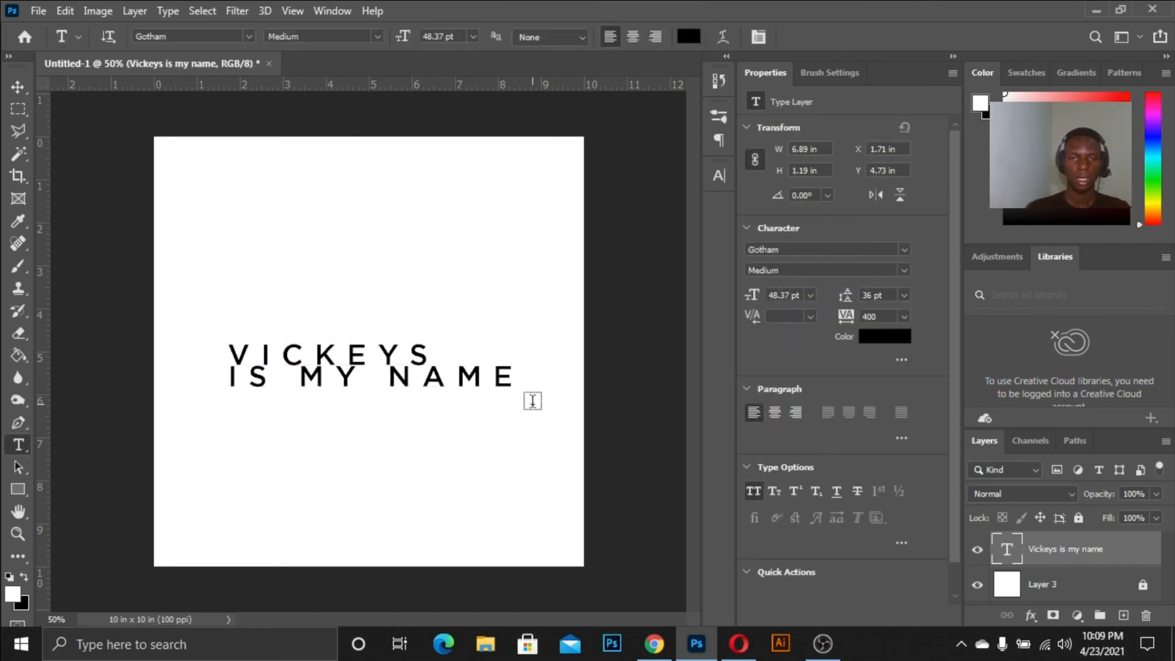
pyautogui.click(494, 376)
pyautogui.moveTo(524, 376); pyautogui.dragTo(428, 356)
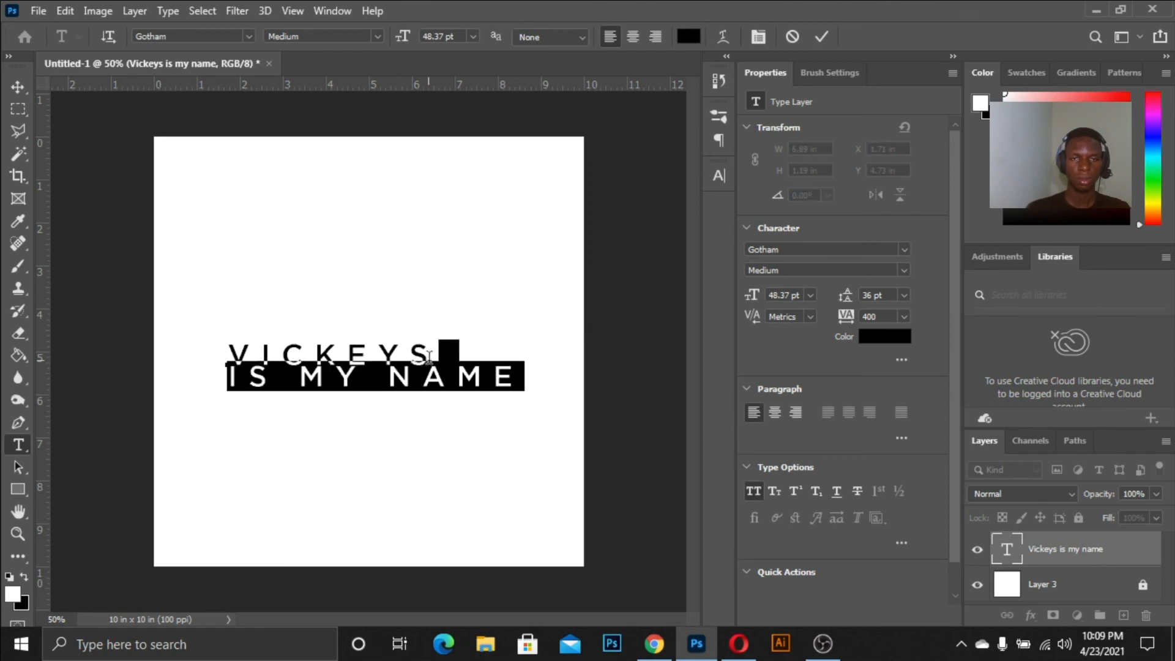
pyautogui.press('BackSpace')
pyautogui.press('Left')
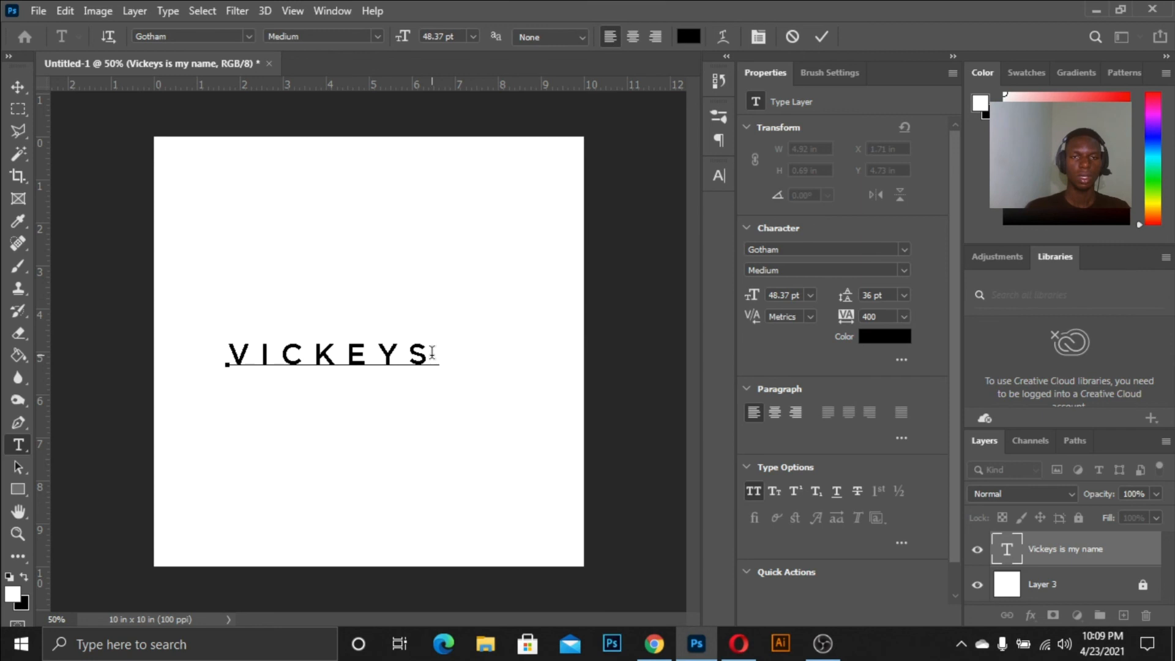
pyautogui.click(17, 85)
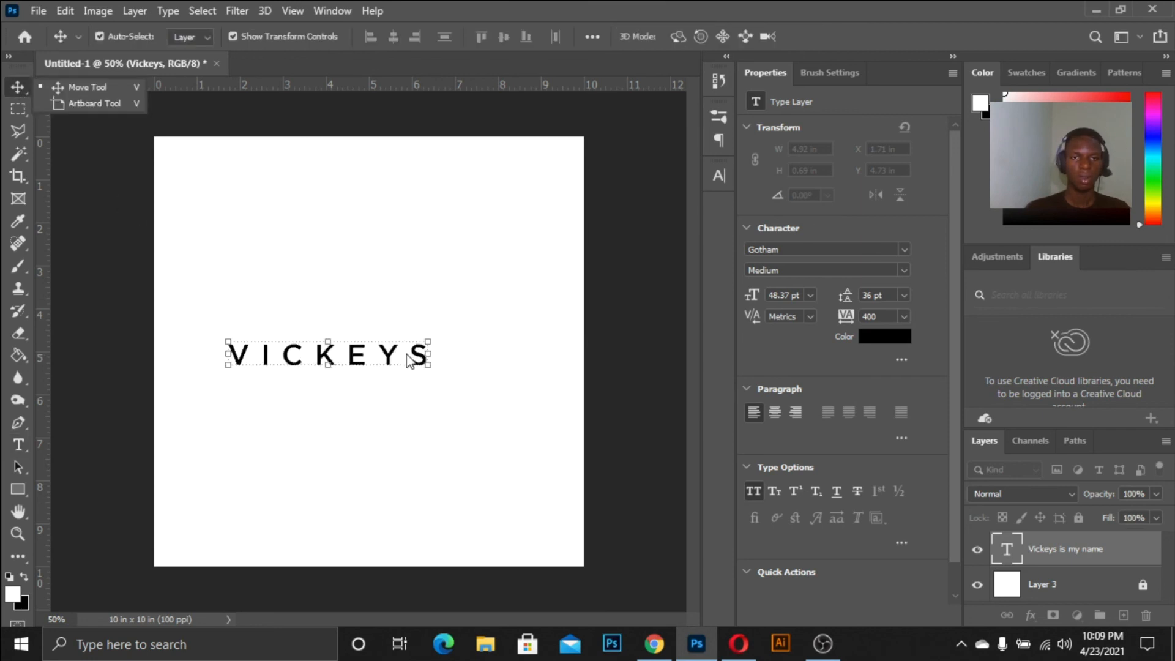
pyautogui.moveTo(392, 361); pyautogui.dragTo(433, 356)
pyautogui.click(596, 356)
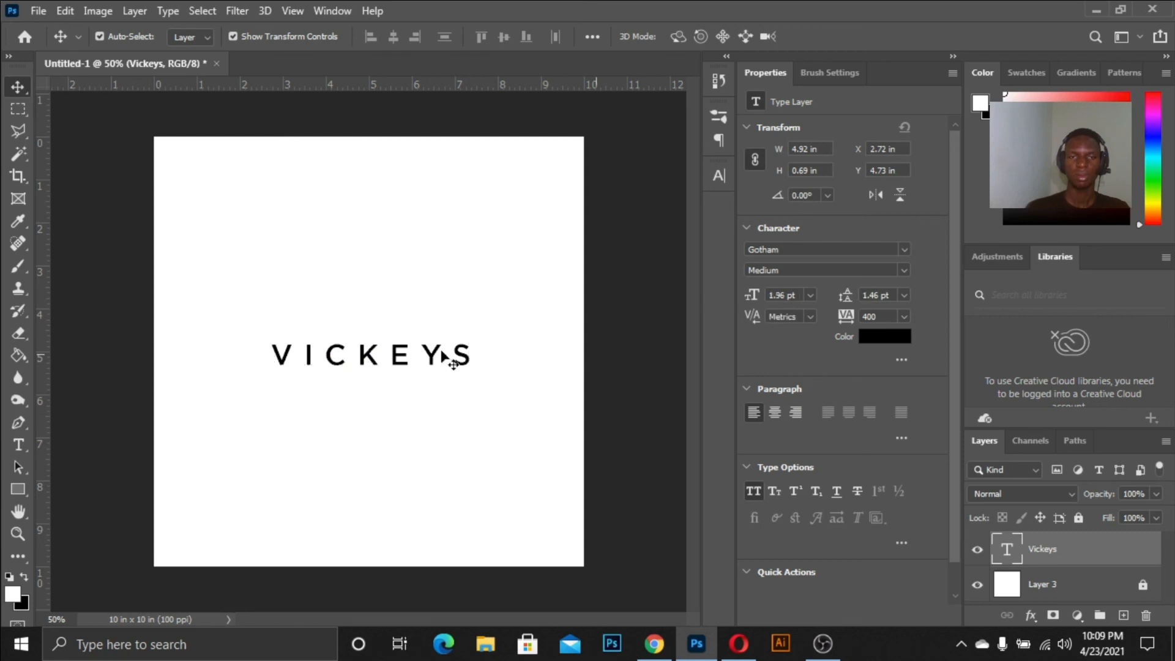
# Convert the name text layer to a shape and deselect it to view the letters
pyautogui.click(1095, 538)
pyautogui.rightClick(1094, 537)
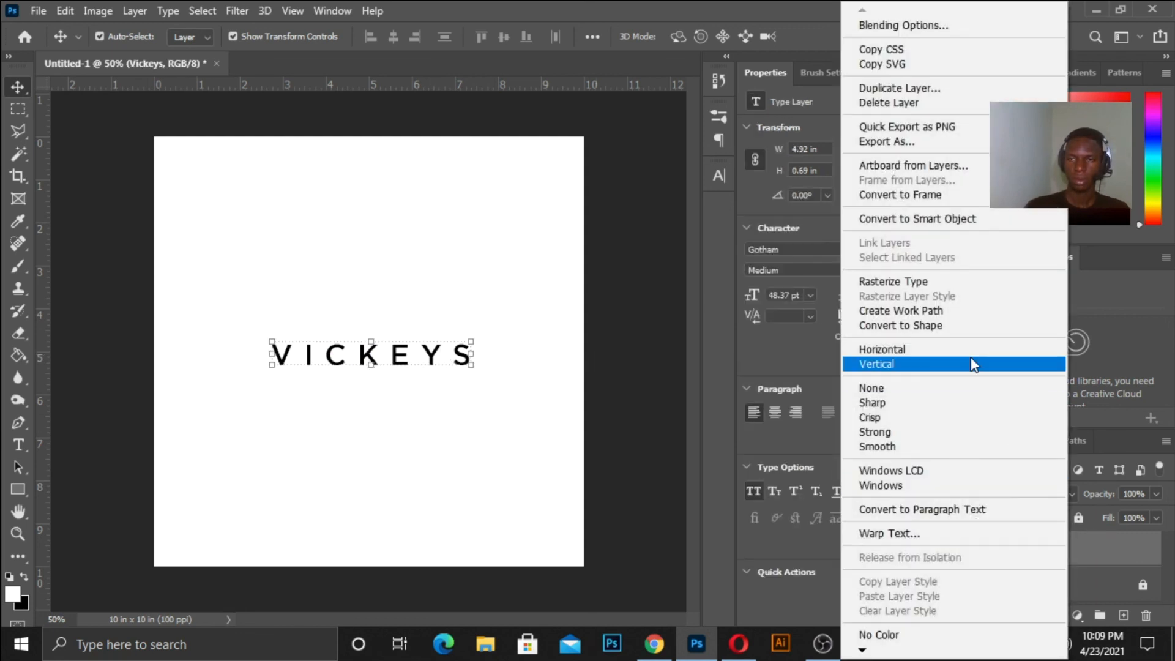
pyautogui.click(959, 331)
pyautogui.hotkey('ctrl', '+')
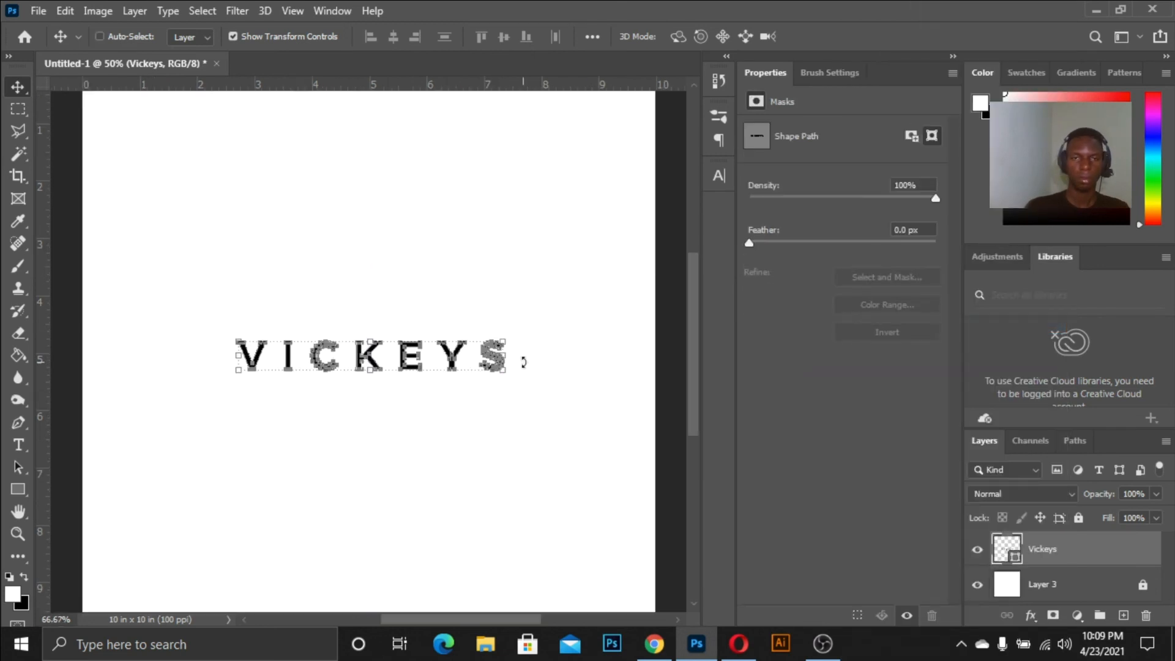
pyautogui.click(295, 222)
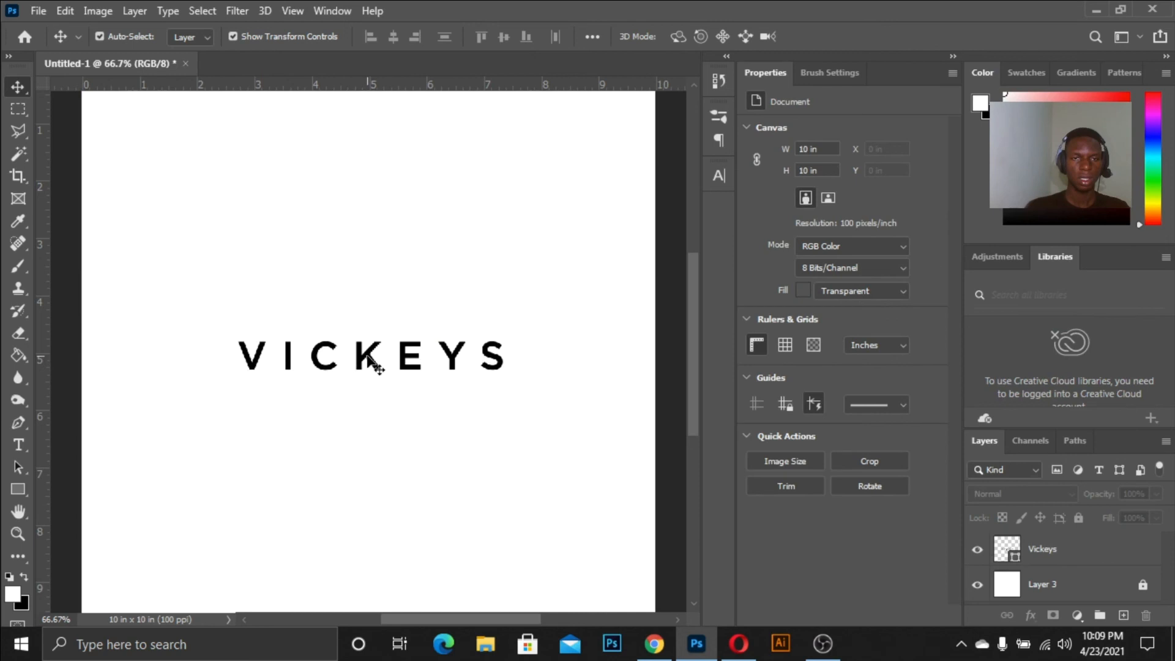
# Remove the name shape's fill and set its black stroke to 2.21 px, leaving outlined letters
pyautogui.click(370, 359)
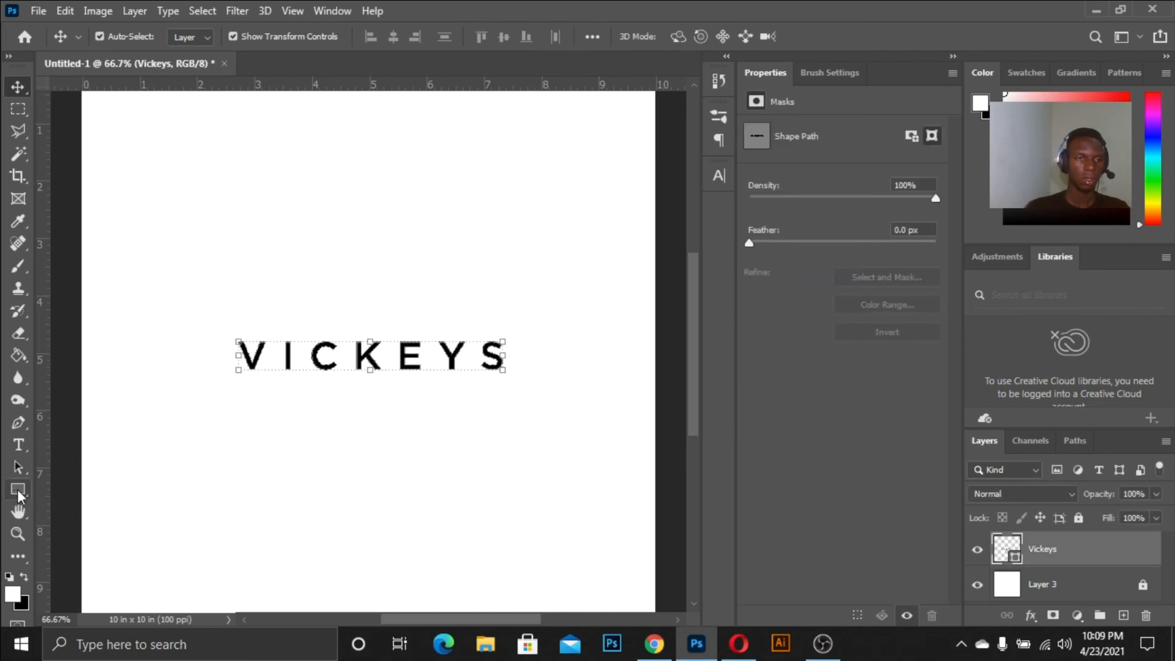
pyautogui.click(17, 489)
pyautogui.click(194, 37)
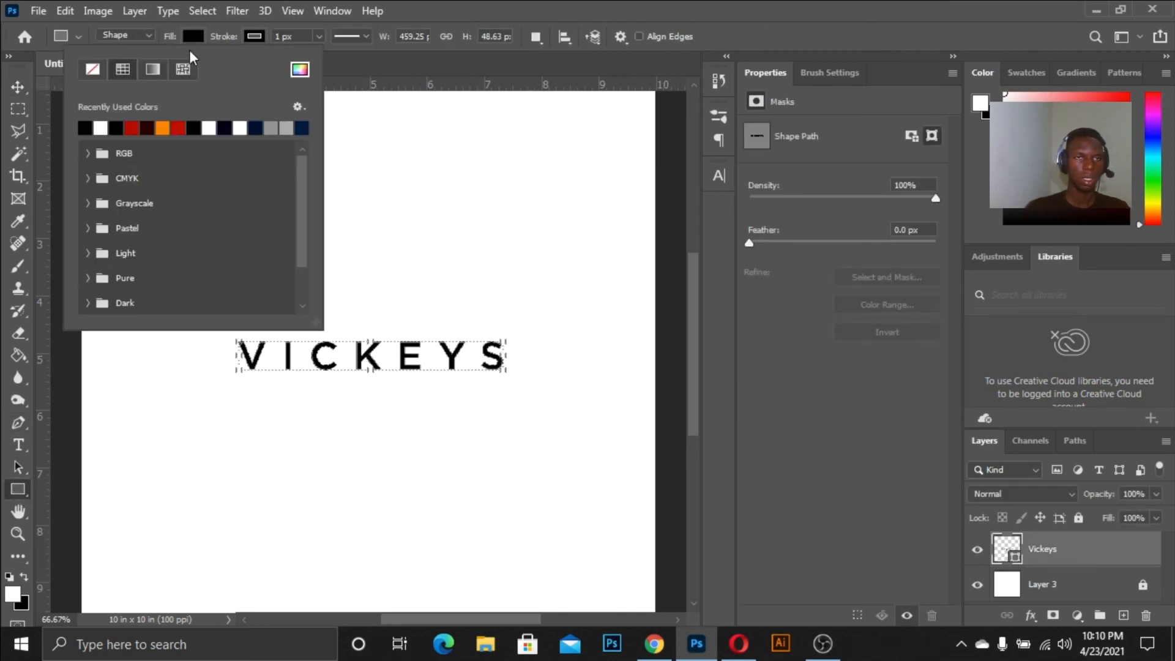
pyautogui.click(93, 69)
pyautogui.click(254, 36)
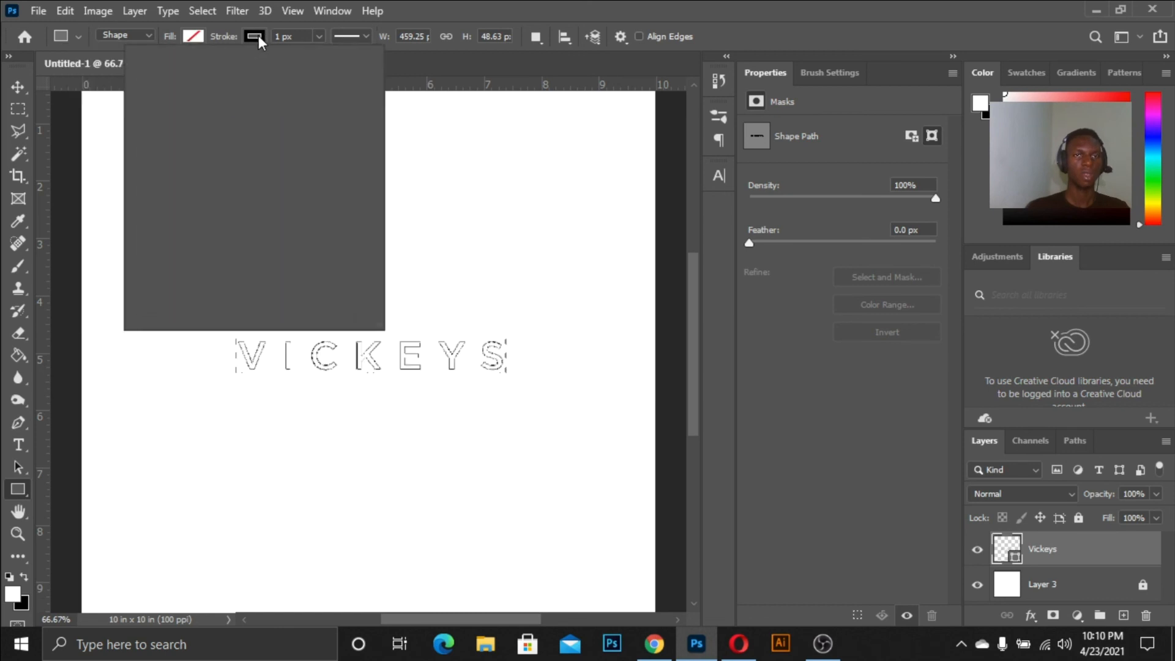
pyautogui.click(317, 38)
pyautogui.click(318, 38)
pyautogui.moveTo(319, 55); pyautogui.dragTo(322, 56)
pyautogui.click(19, 88)
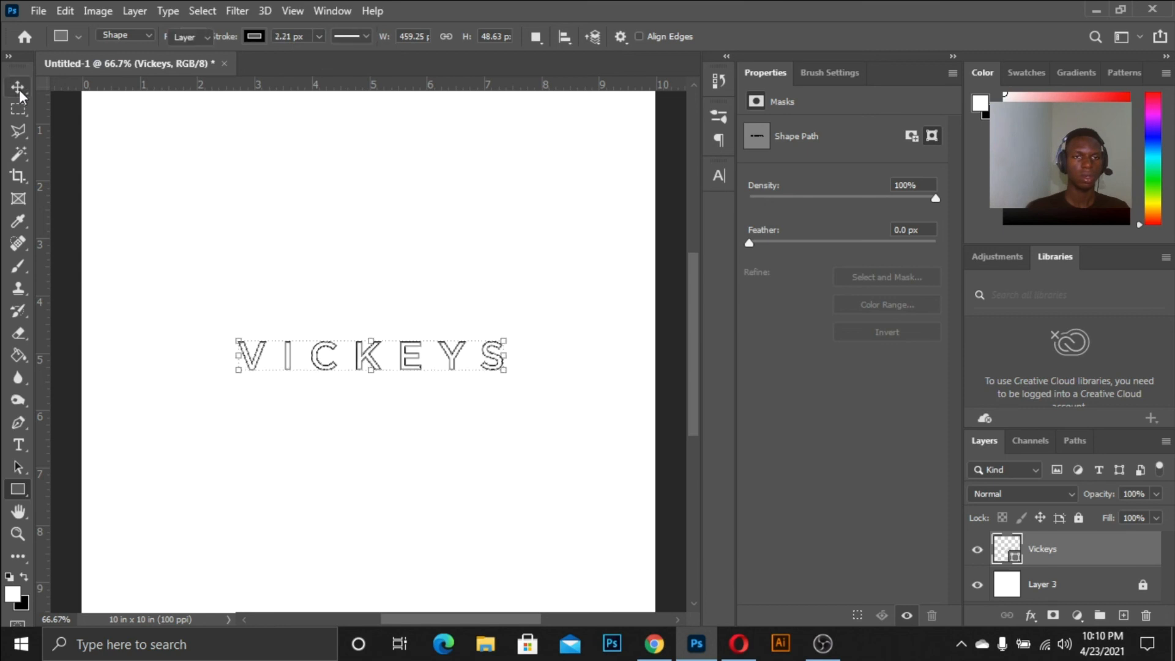
# Enlarge the outlined name shape to about 6.5 in wide, keeping it centred on the canvas
pyautogui.click(243, 199)
pyautogui.hotkey('ctrl', '-')
pyautogui.hotkey('ctrl', '-')
pyautogui.hotkey('ctrl', '+')
pyautogui.moveTo(242, 199); pyautogui.dragTo(551, 399)
pyautogui.hotkey('ctrl', '-')
pyautogui.click(451, 449)
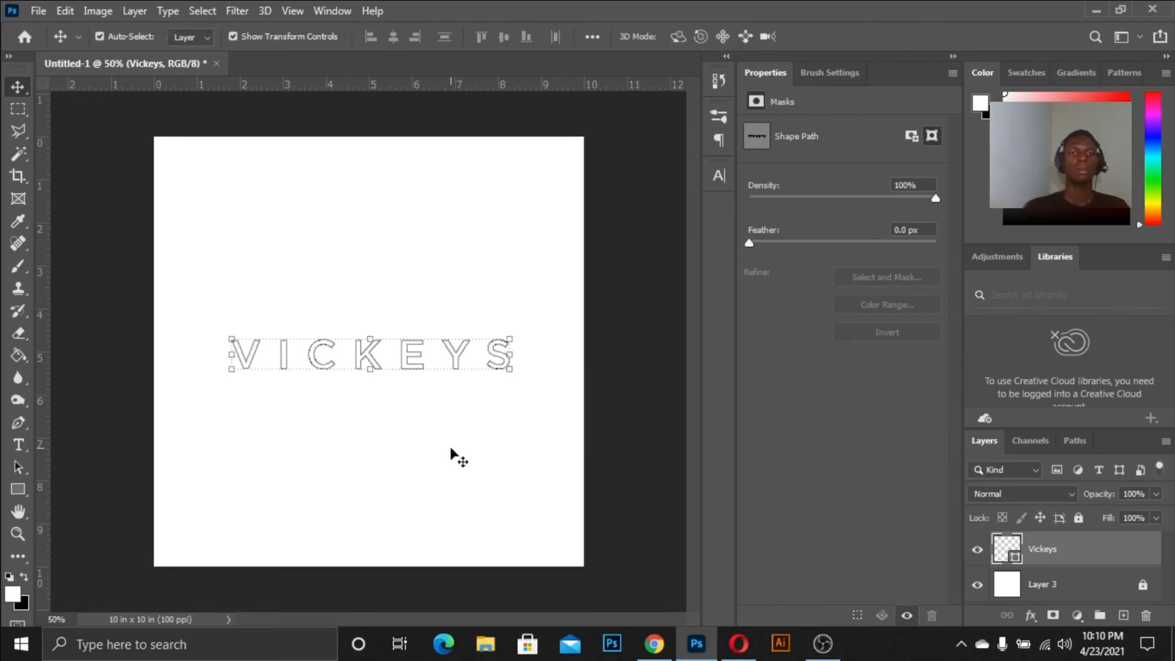